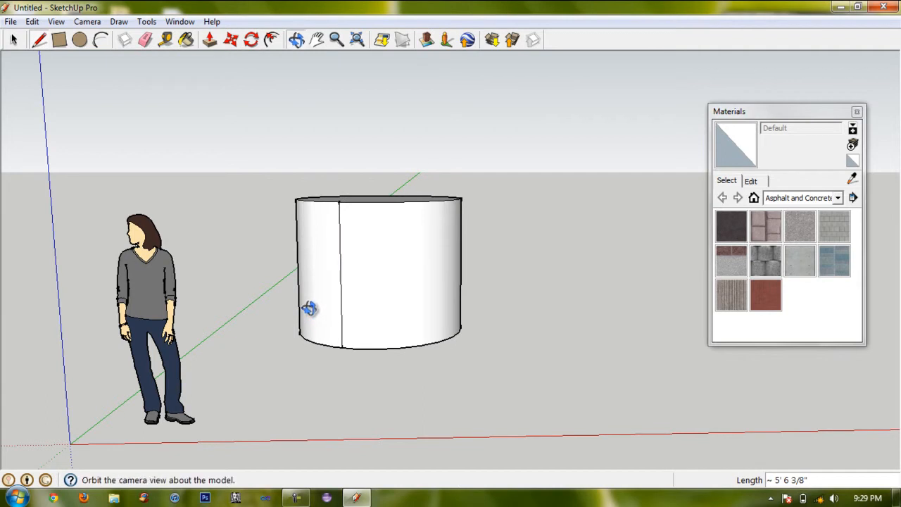
Draw a short line in from the rim and an arc with about 1' 7 5/16" bulge just inside the top face's front edge
click(208, 41)
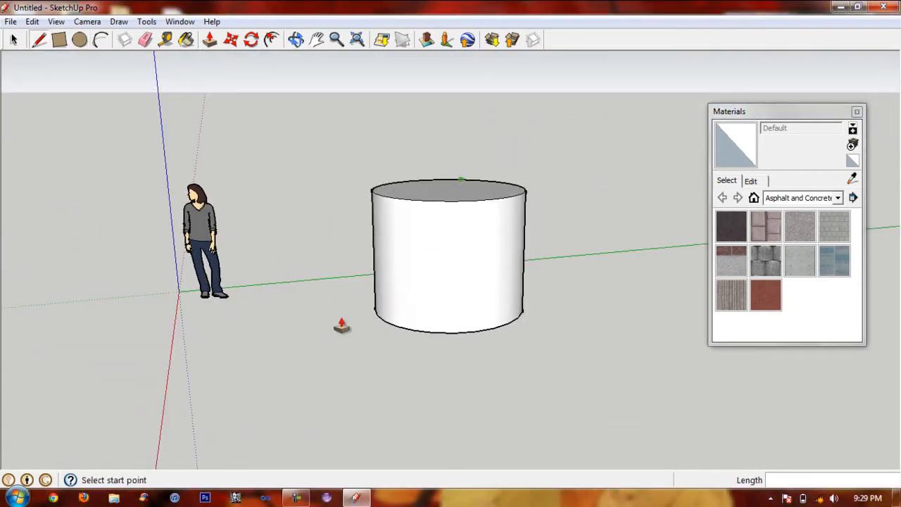
middle_drag(341, 325, 59, 244)
scroll(60, 250, up, 3)
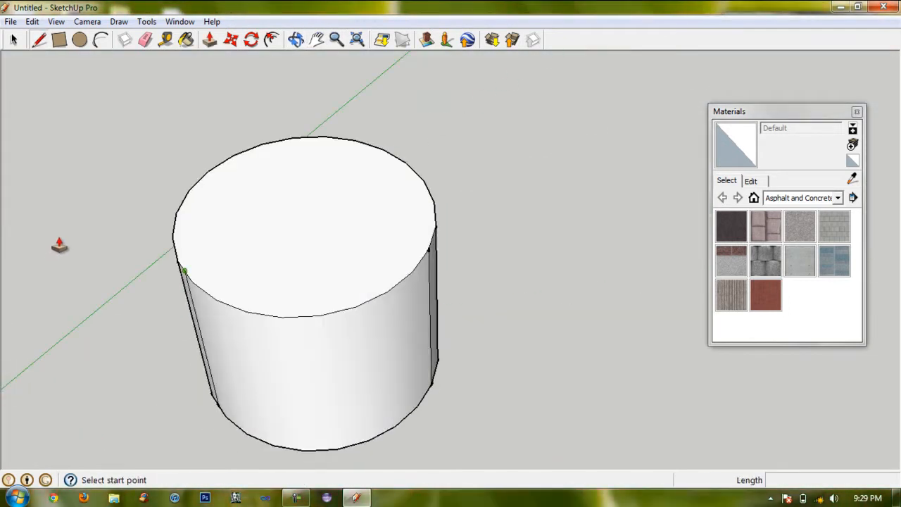
click(185, 269)
click(192, 263)
click(100, 40)
click(193, 263)
click(454, 229)
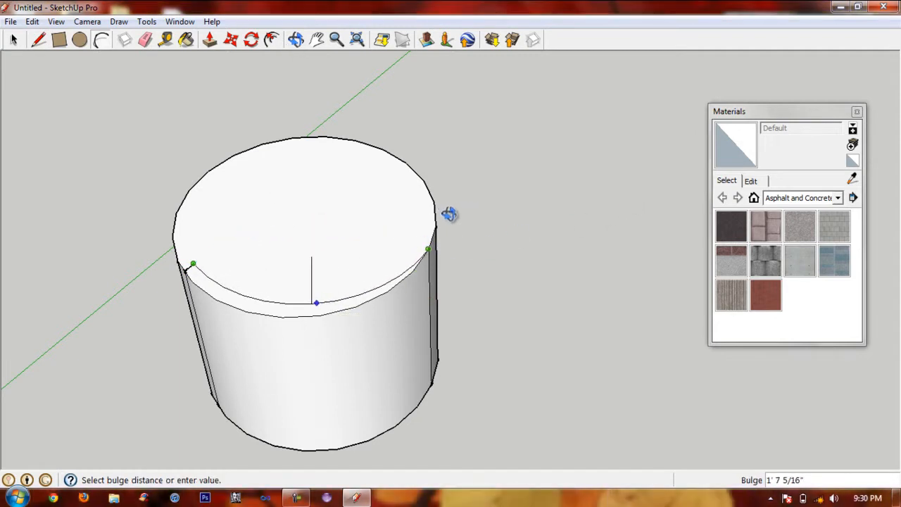
Delete the front curved face and the thin sliver of the top face to open the cylinder's front
middle_drag(336, 206, 345, 259)
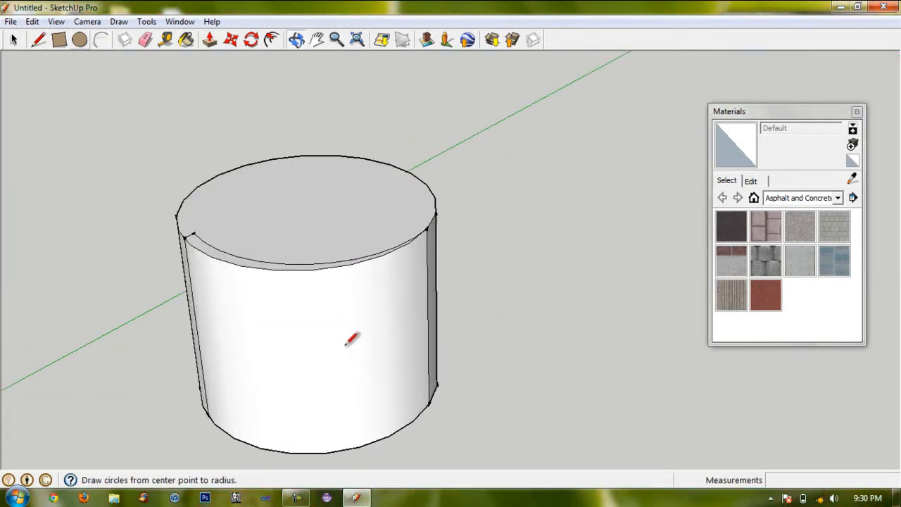
key(space)
key(Delete)
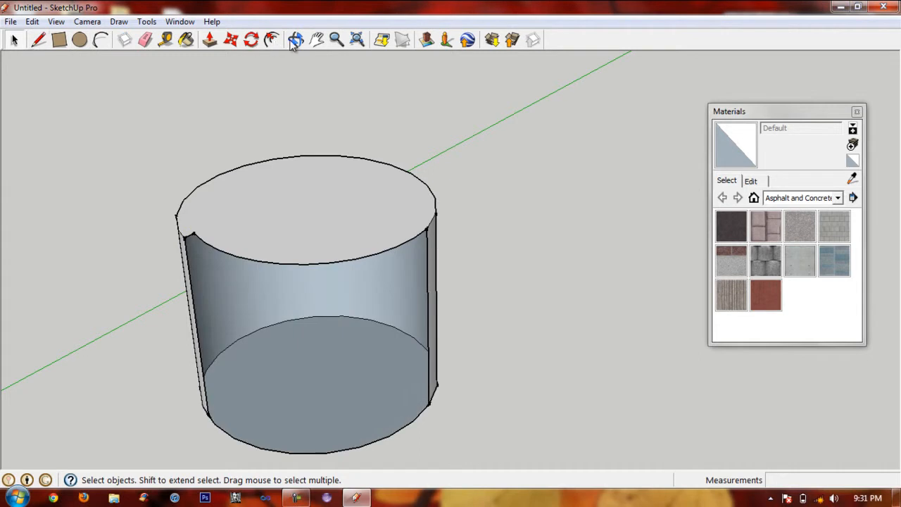
Draw an edge from the top notch down to the base and an arc with about 1' 8 1/16" bulge inside the base's front edge
key(l)
click(193, 233)
click(216, 409)
click(216, 409)
click(428, 403)
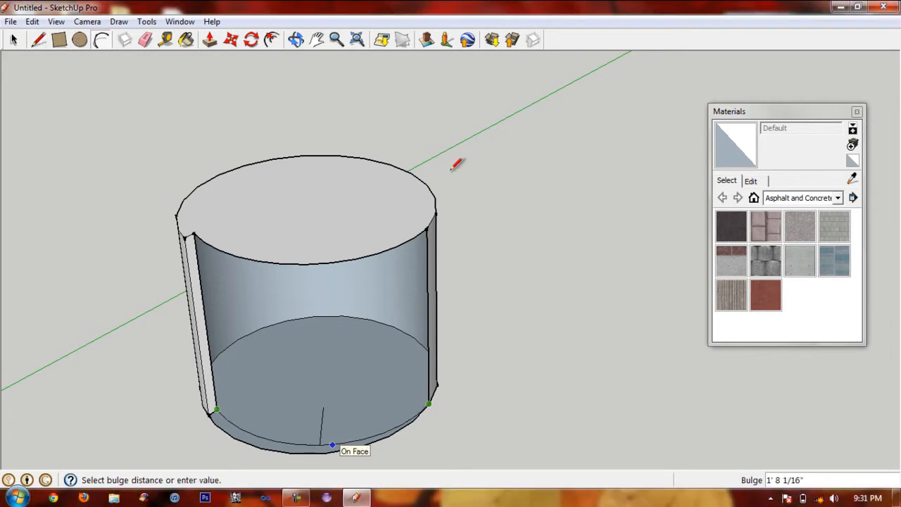
Push/Pull the thin crescent at the base's front edge upward into a low curved lip
middle_drag(498, 320, 397, 102)
key(p)
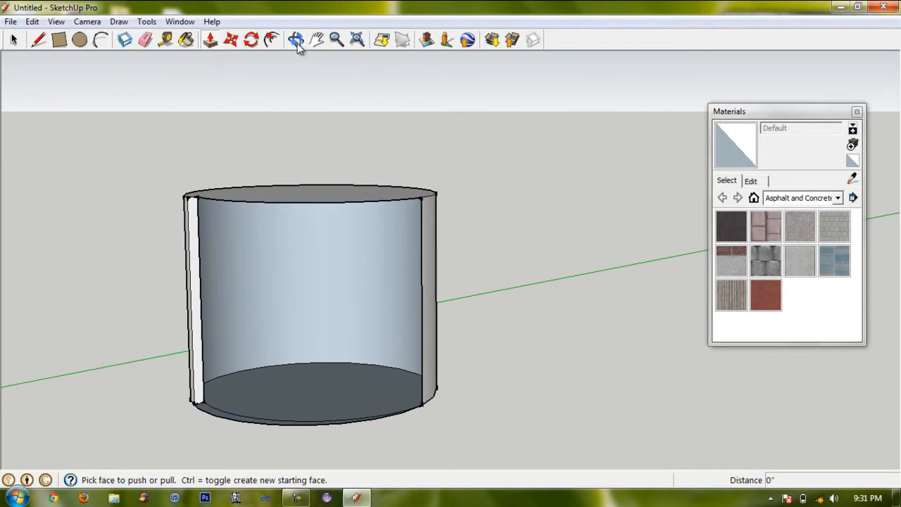
click(243, 418)
click(540, 273)
Draw a straight line about 5' 10 5/8" long across the floor, joining the inner endpoints of the front opening
click(296, 40)
drag(486, 134, 503, 210)
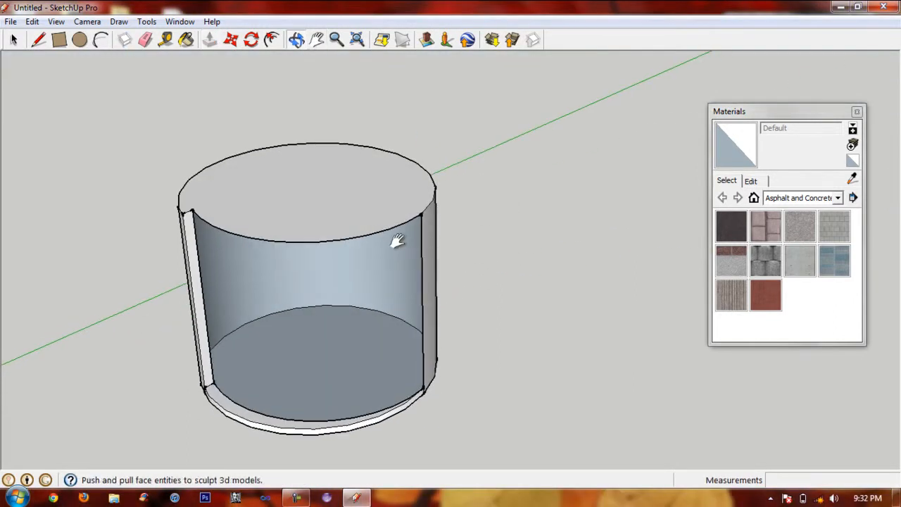
click(337, 40)
shift+drag(344, 70, 359, 44)
click(317, 40)
drag(330, 398, 375, 325)
click(296, 40)
drag(280, 279, 277, 240)
click(38, 40)
click(158, 378)
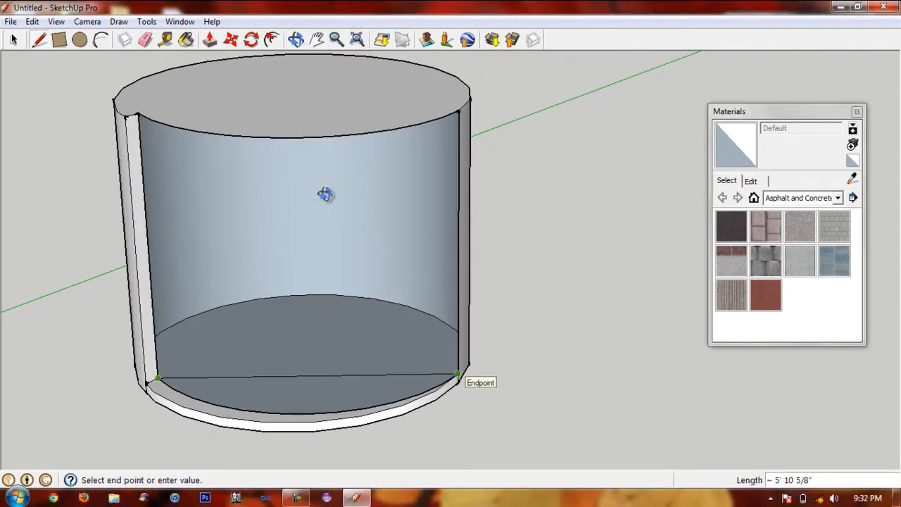
click(458, 374)
Push/Pull the front floor segment upward to form a raised curved ledge behind the lip
click(210, 41)
drag(303, 396, 302, 357)
click(297, 40)
drag(288, 267, 289, 281)
key(r)
click(157, 341)
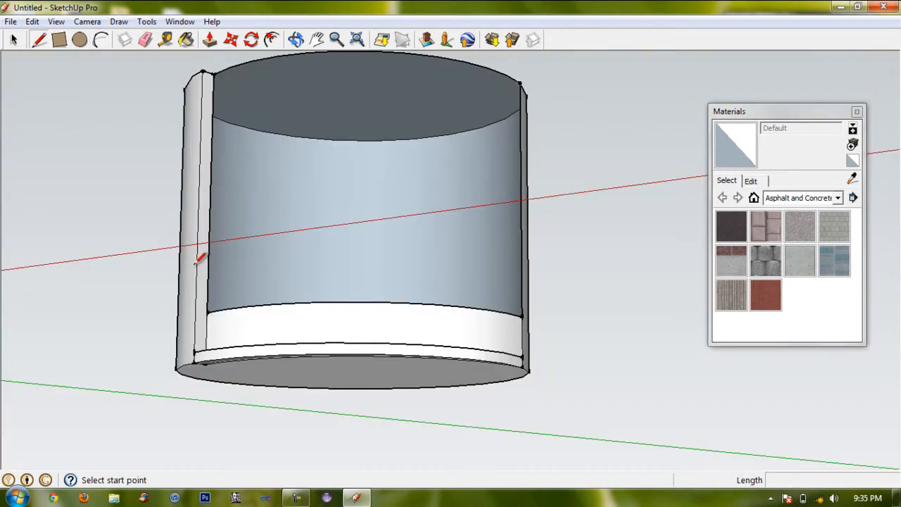
Draw a line between the opening's two inner top corners to close it with a flat face
click(214, 75)
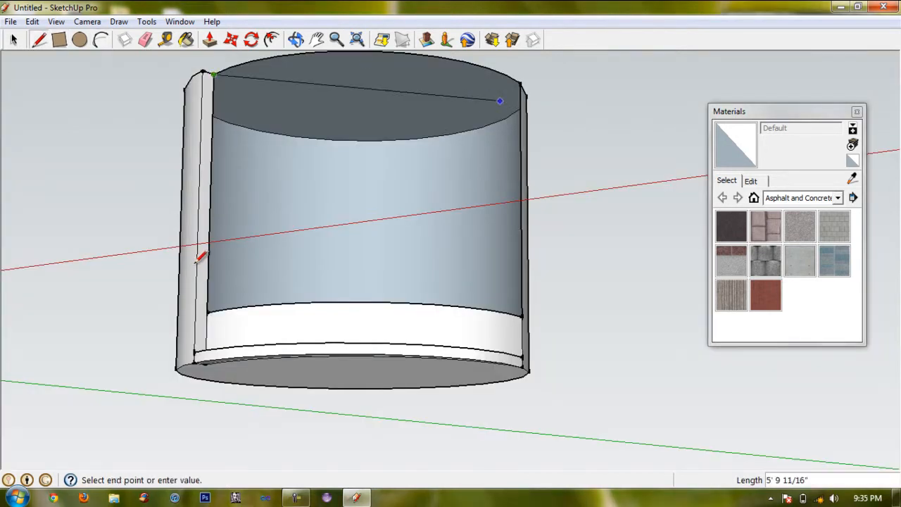
click(521, 83)
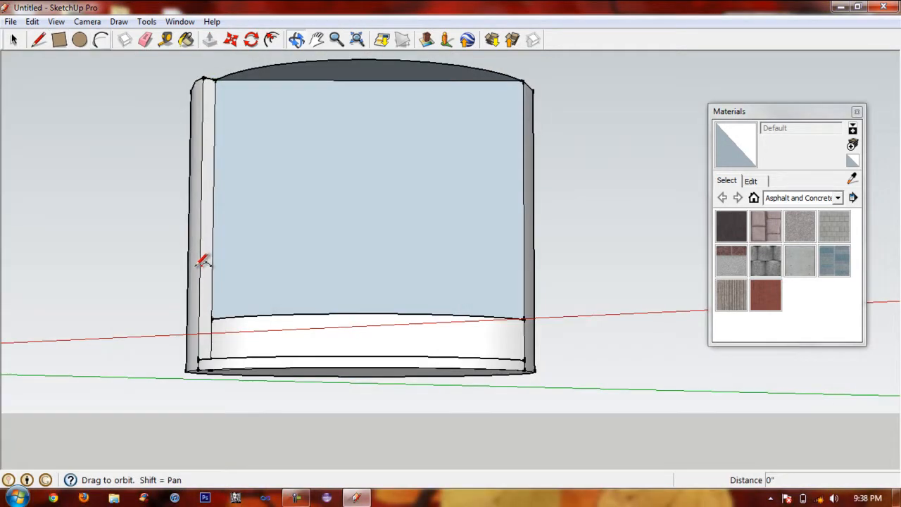
middle_drag(202, 257, 420, 246)
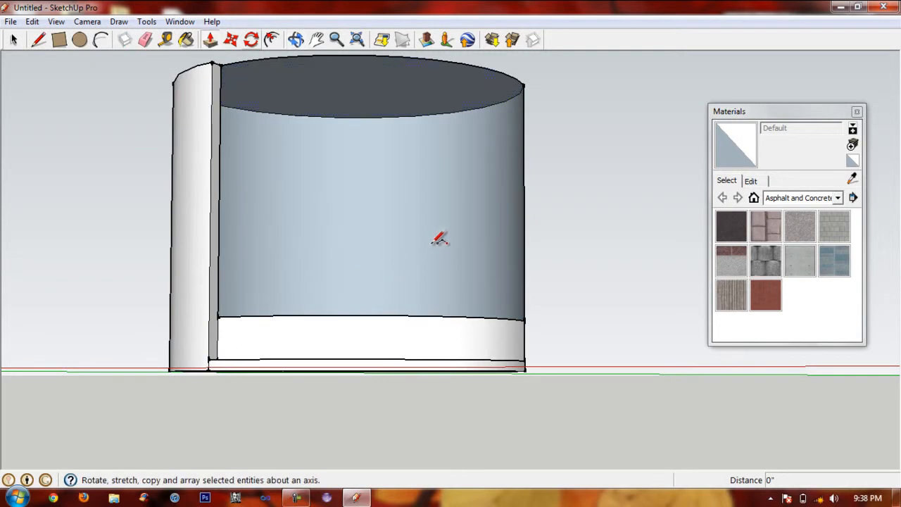
Push/Pull the front segment of the top downward to form a thin curved rim over the opening
click(440, 238)
click(329, 234)
middle_drag(329, 234, 436, 243)
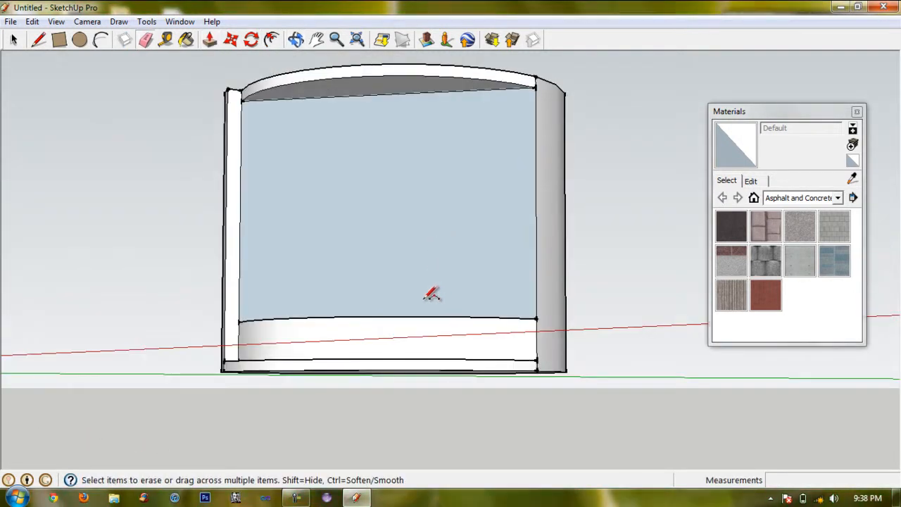
key(ctrl+z)
key(p)
middle_drag(404, 269, 345, 288)
Draw a vertical edge from the raised ledge's back corner up to the rim to rebuild the flat face
key(l)
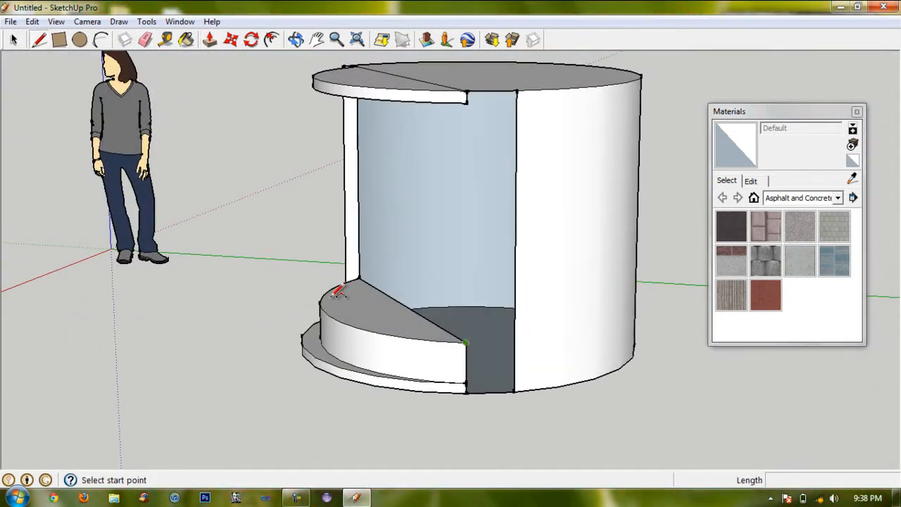
click(332, 297)
click(330, 298)
Try pushing the flat face behind the ledge back into the cylinder
key(p)
click(324, 300)
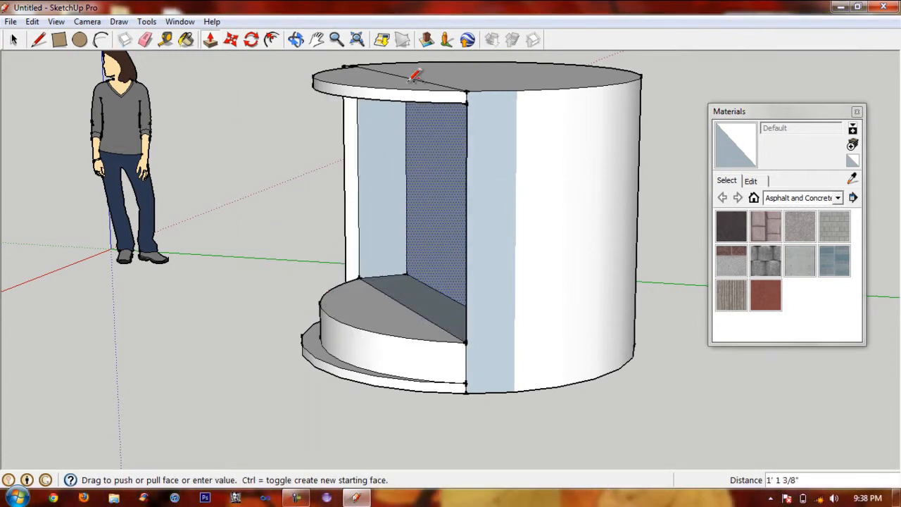
click(311, 302)
middle_drag(311, 303, 313, 302)
click(460, 282)
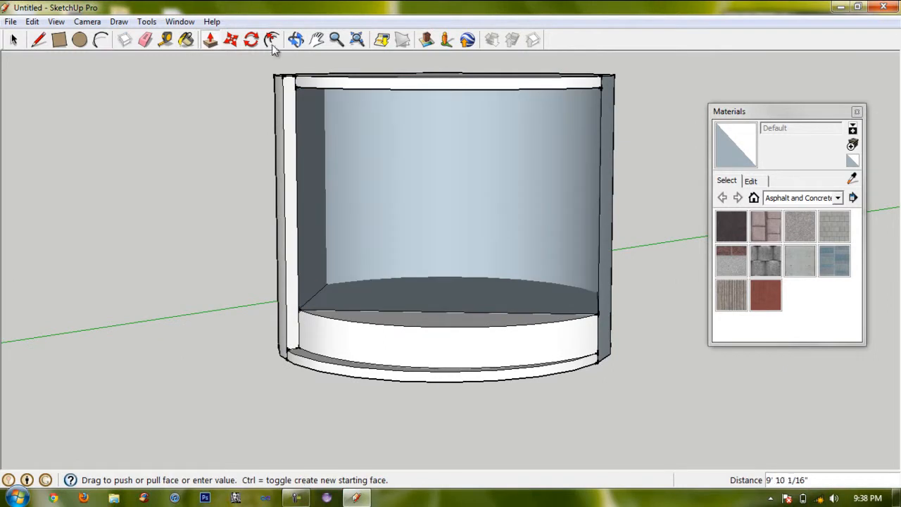
middle_drag(543, 226, 331, 175)
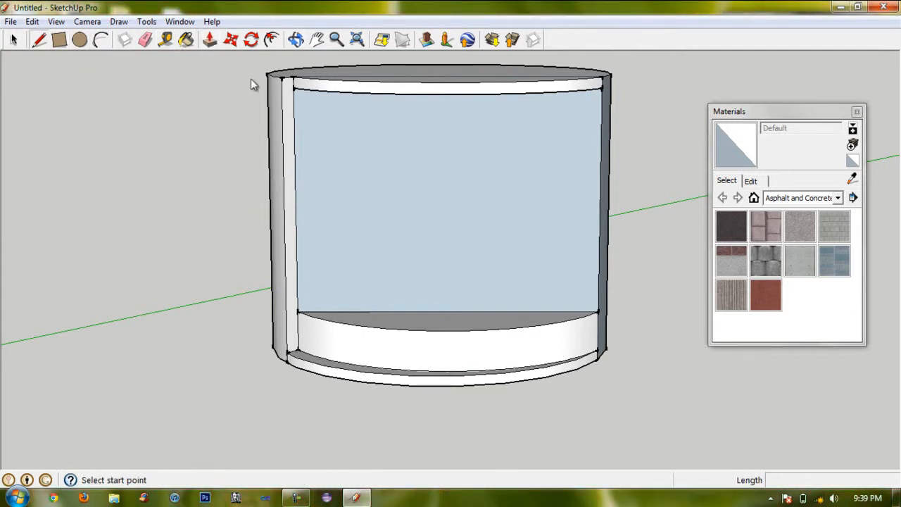
Draw a vertical line on the flat face near its left side, from the ledge up to the rim
click(316, 40)
drag(352, 212, 330, 205)
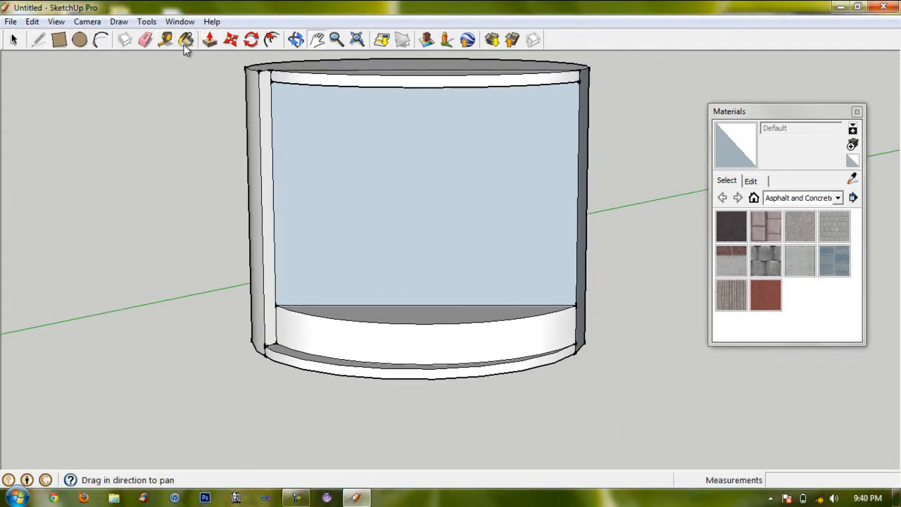
click(321, 305)
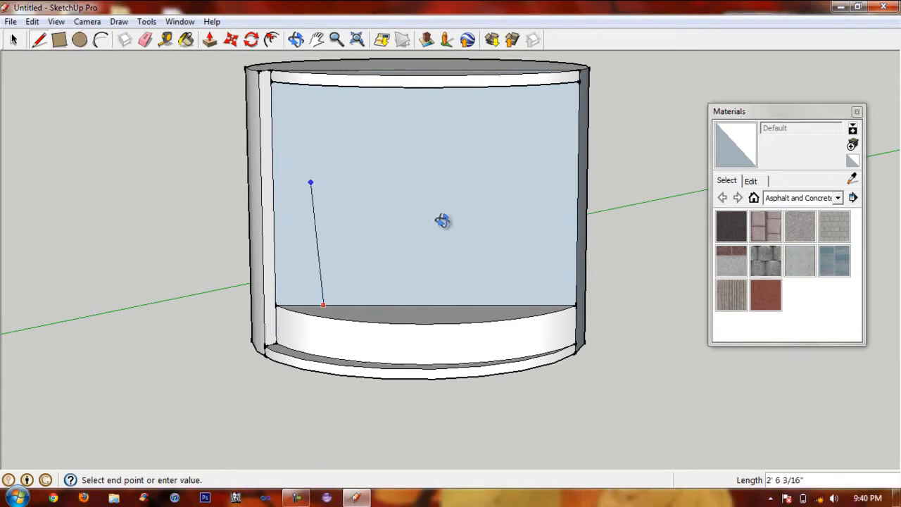
mouse_move(310, 323)
middle_down()
mouse_move(317, 232)
mouse_move(327, 286)
middle_up()
key(ctrl+z)
click(321, 308)
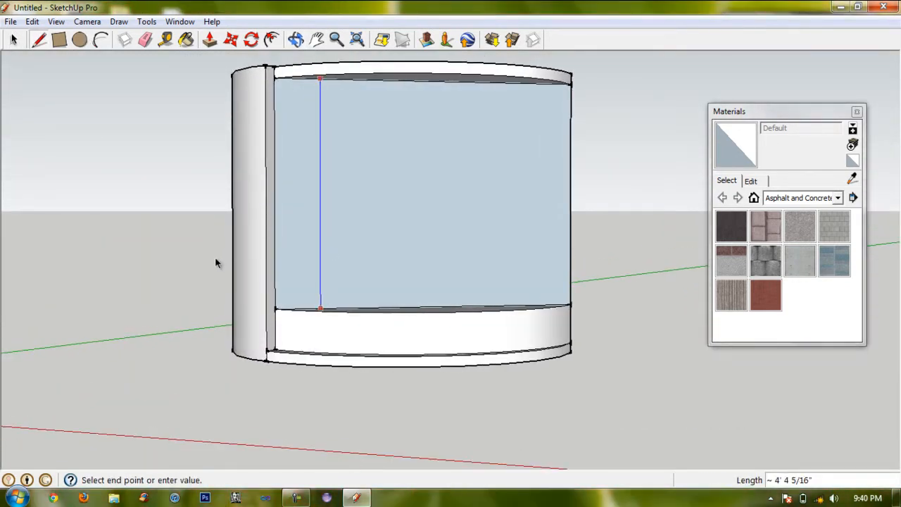
Draw a second vertical line near the flat face's right side to divide it into three panels
click(210, 40)
middle_drag(309, 212, 272, 283)
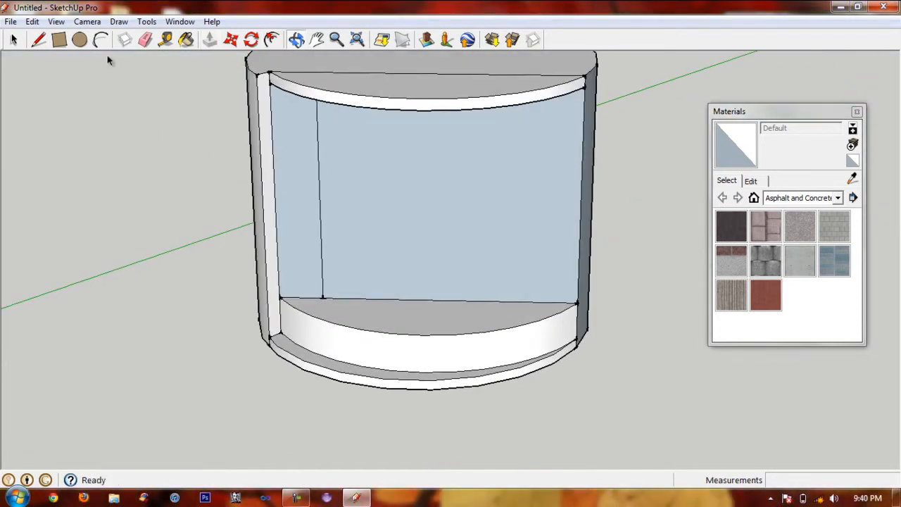
click(39, 42)
middle_drag(310, 274, 359, 197)
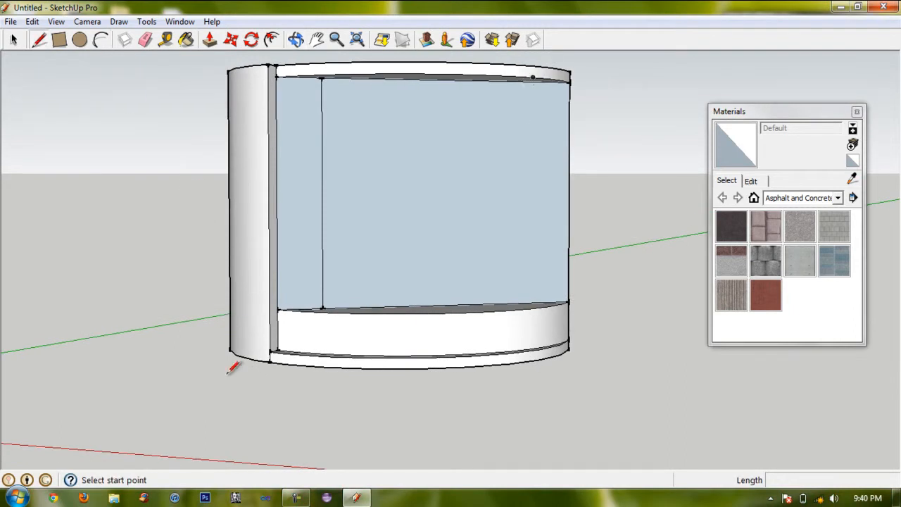
click(522, 81)
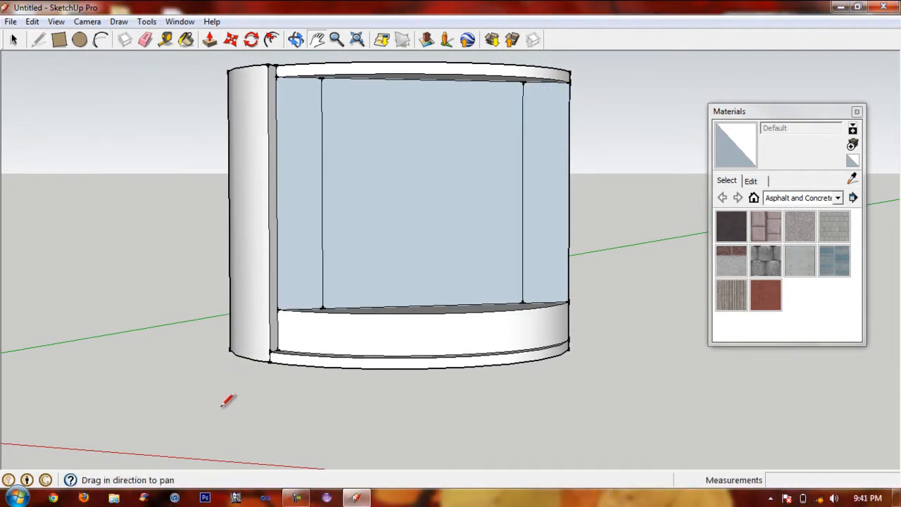
Try pushing the middle panel about 2' 3 7/16" into the cylinder, and undo it
middle_drag(422, 148, 417, 203)
key(p)
click(415, 199)
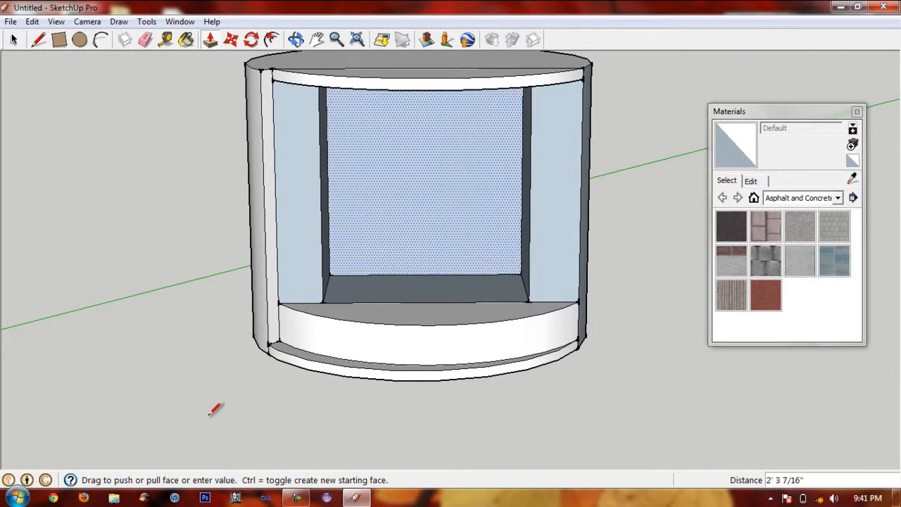
click(209, 416)
middle_drag(93, 64, 106, 40)
key(ctrl+z)
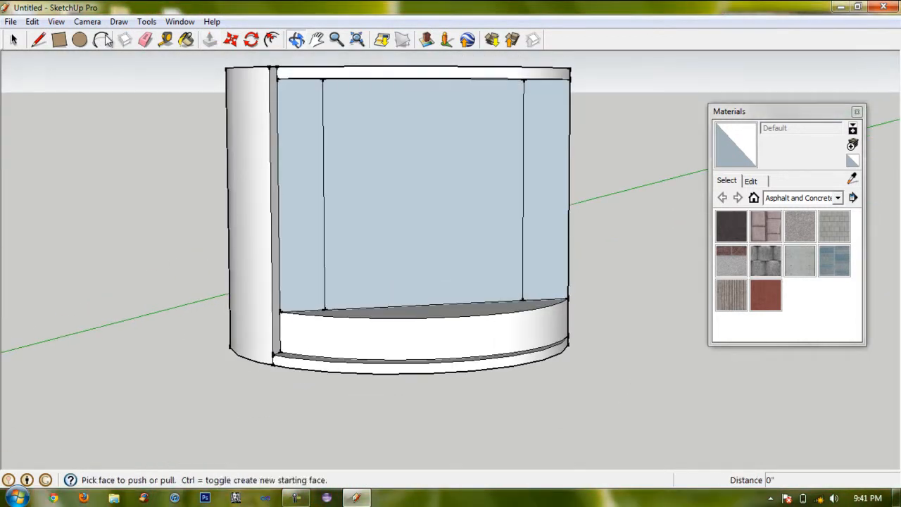
Erase the line across the top face and push the middle panel 2' 11 5/8" into the cylinder
scroll(232, 391, down, 3)
middle_drag(231, 396, 409, 400)
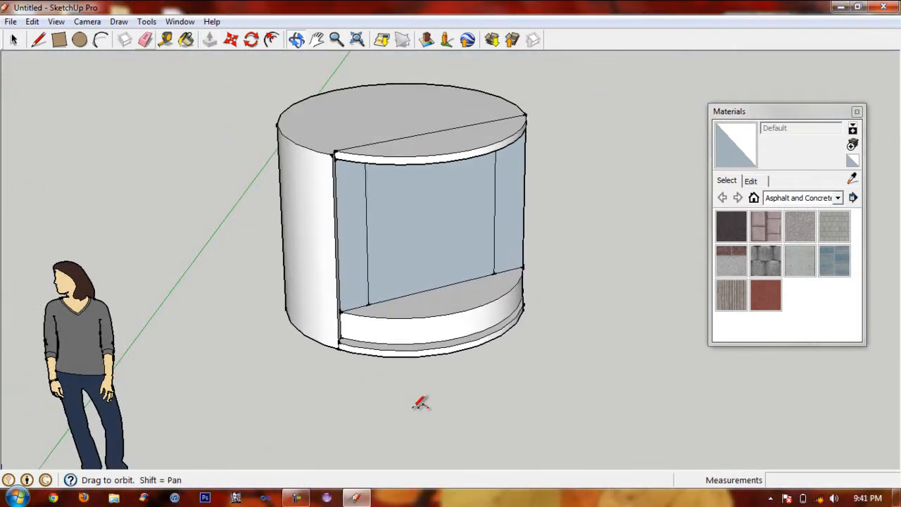
click(209, 40)
click(417, 254)
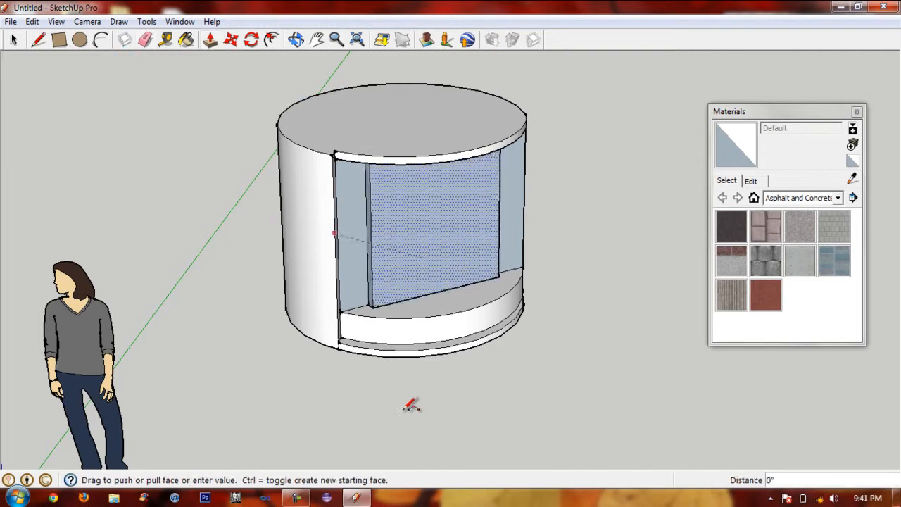
click(342, 438)
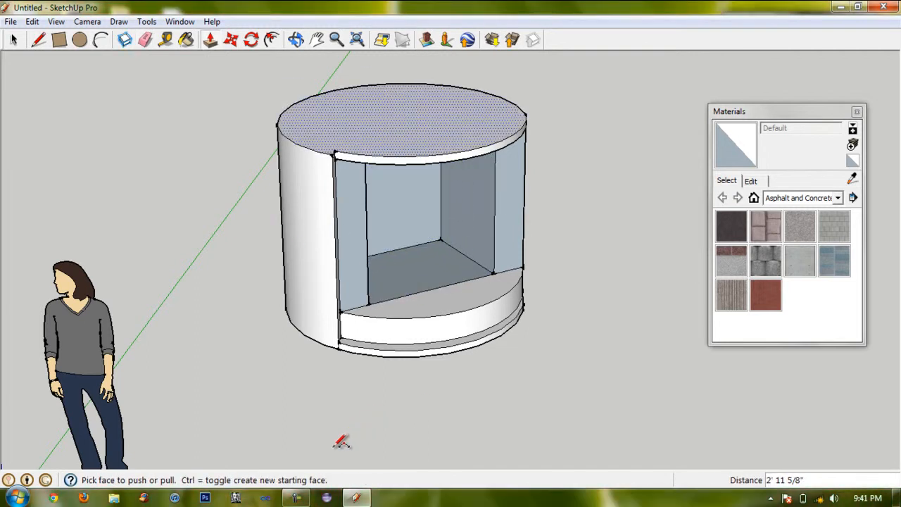
Erase the front vertical edge on the recess's left side to remove the adjoining side wall and front panel
mouse_move(342, 438)
middle_down()
mouse_move(180, 464)
mouse_move(251, 412)
mouse_move(285, 428)
mouse_move(296, 422)
middle_up()
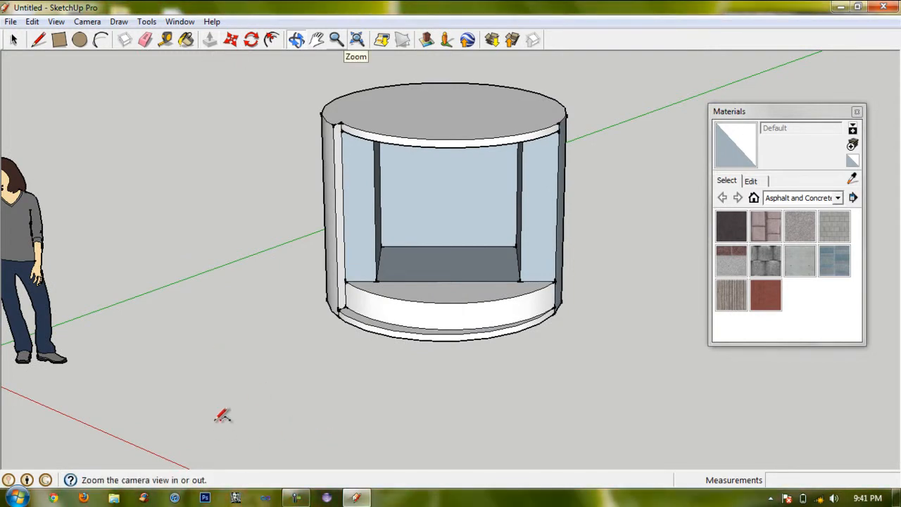
click(337, 39)
drag(408, 438, 272, 210)
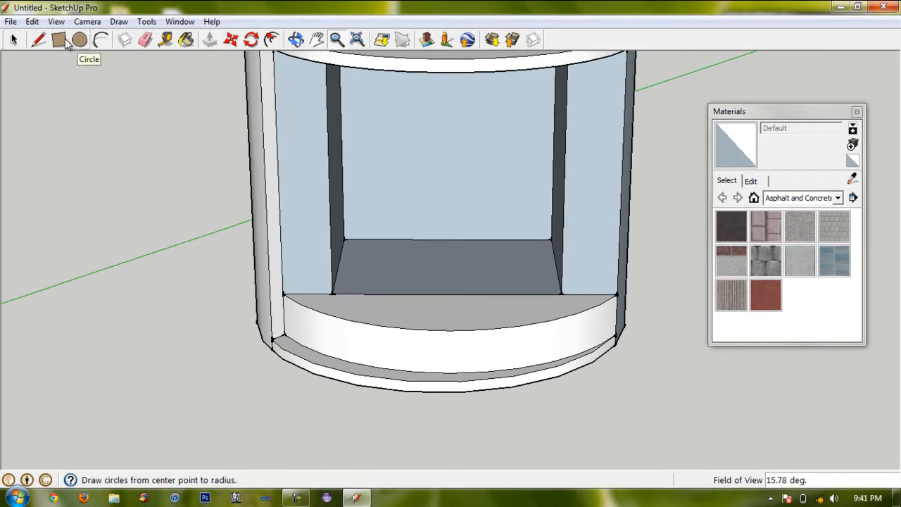
click(145, 39)
click(329, 176)
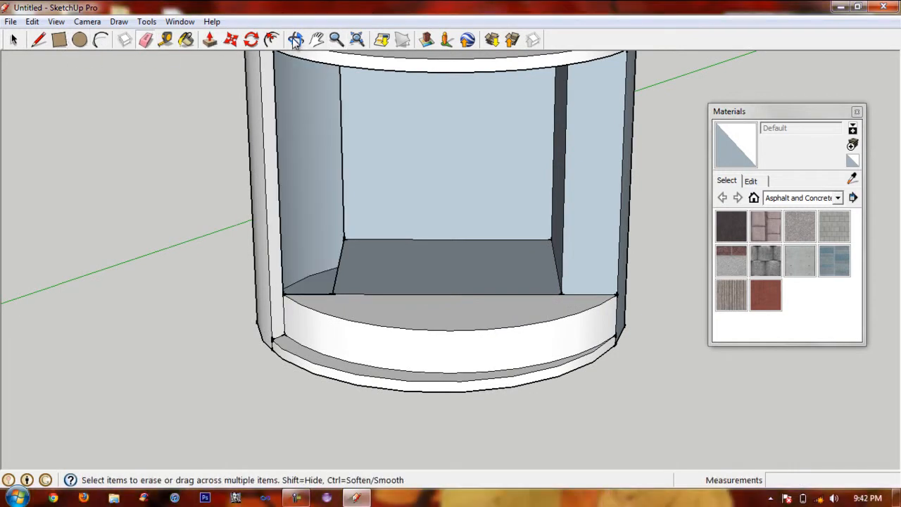
Draw diagonal floor lines from the ledge's ends to the recess's rear corners to fill the triangular floor gaps
key(l)
click(281, 294)
click(343, 240)
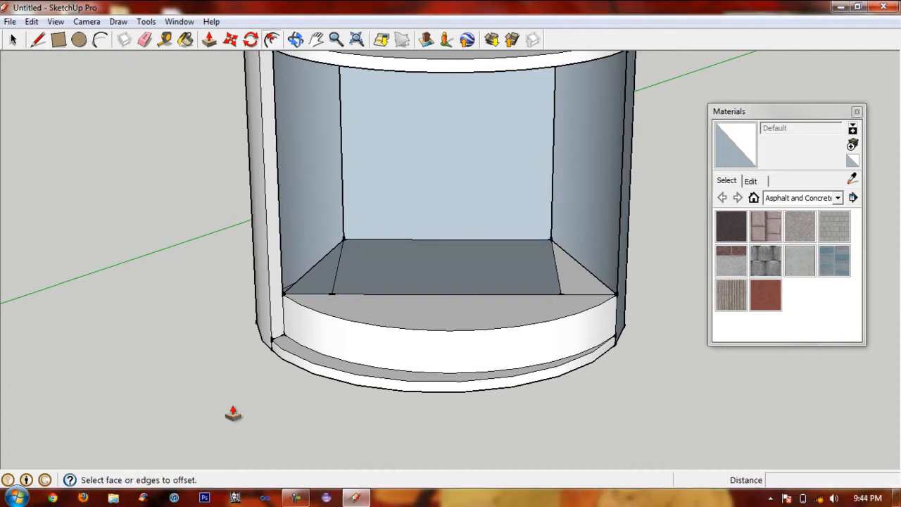
click(338, 265)
key(Escape)
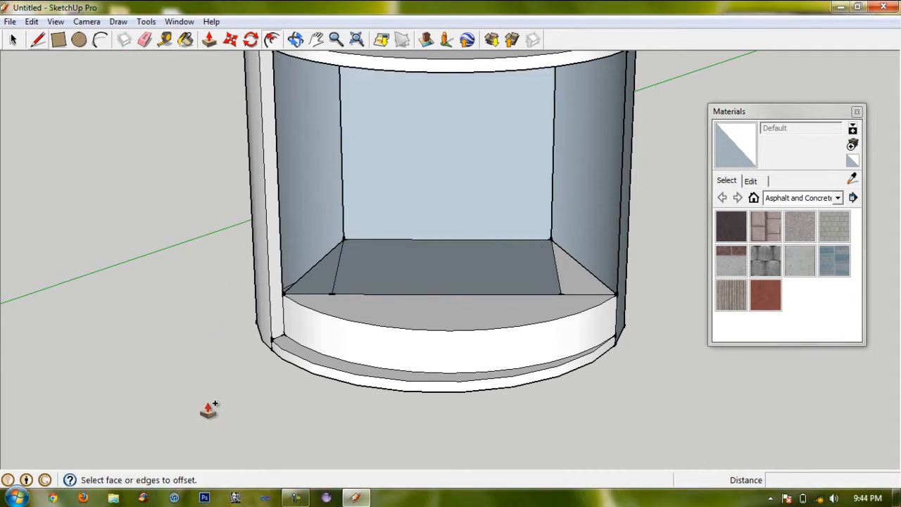
middle_drag(209, 408, 273, 160)
click(343, 84)
key(ctrl+z)
click(401, 90)
click(297, 41)
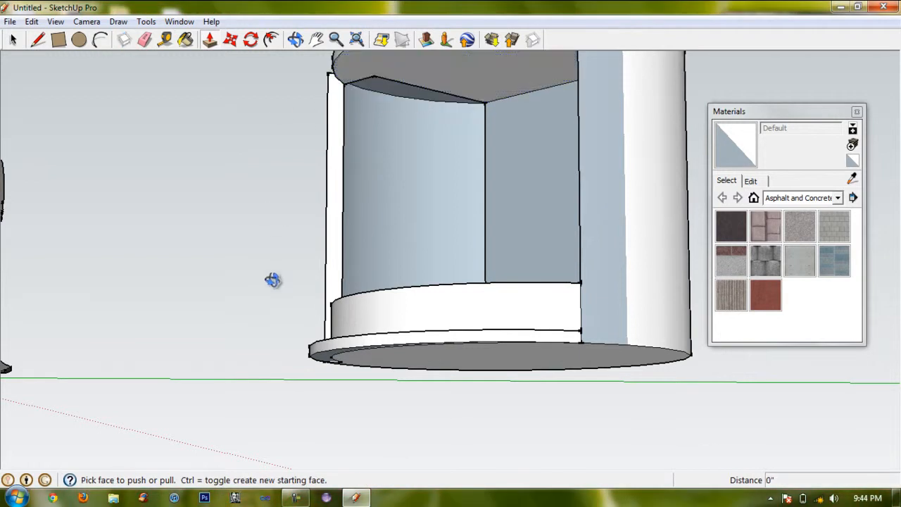
middle_drag(315, 20, 342, 40)
key(r)
click(496, 288)
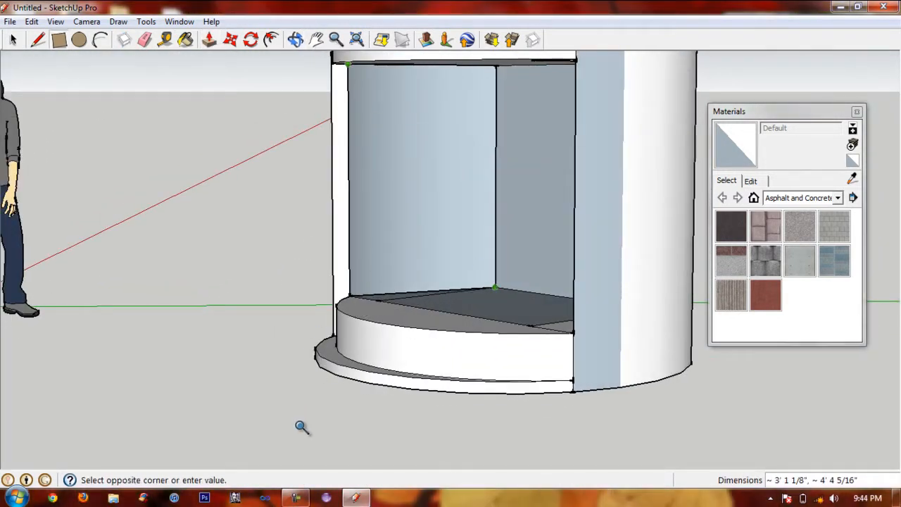
key(Escape)
middle_drag(332, 372, 296, 41)
key(Escape)
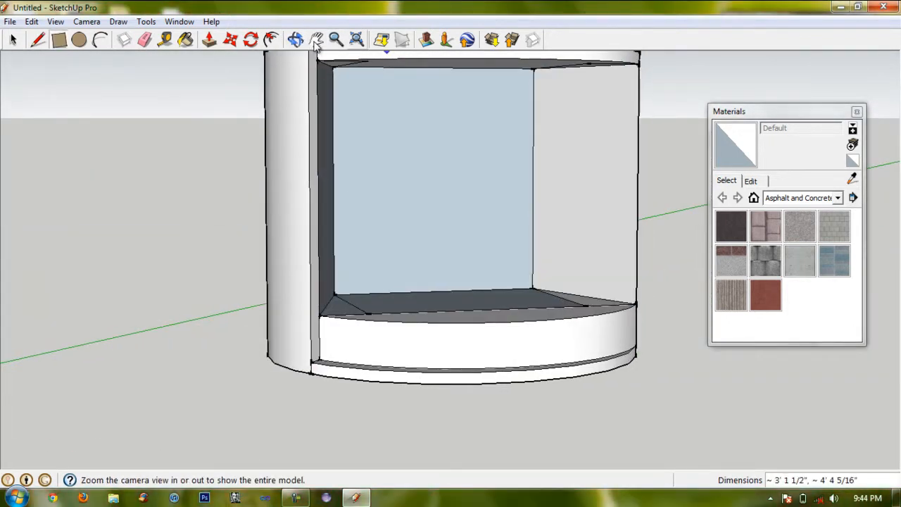
Erase the leftover lines on the recess floor and draw the missing short edge atop the left front post to fill its face
mouse_move(232, 328)
middle_down()
mouse_move(288, 261)
mouse_move(268, 268)
middle_up()
key(e)
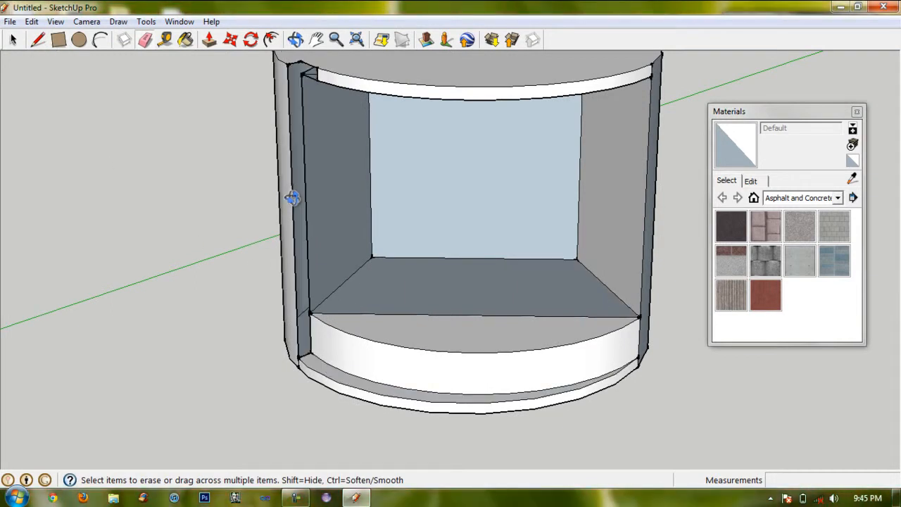
click(38, 40)
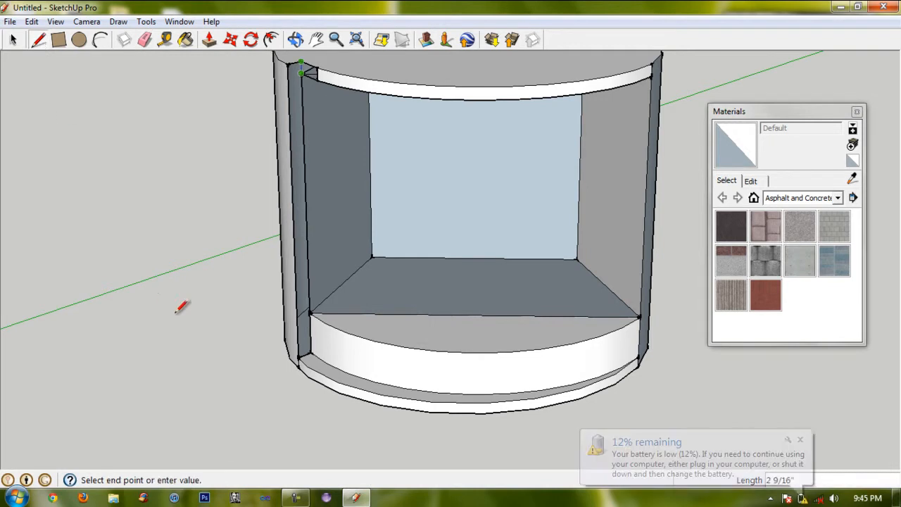
middle_drag(163, 373, 466, 369)
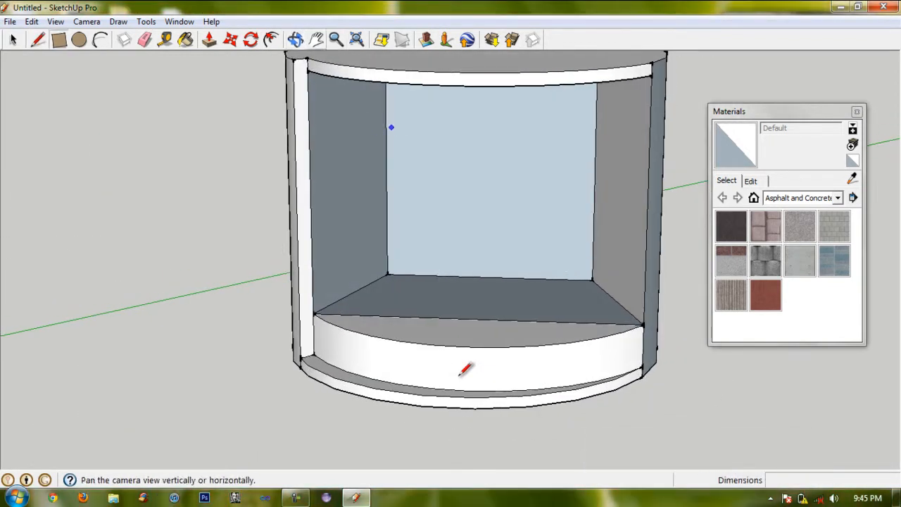
Offset the outline of the recess's back wall inward to form a narrow border around a central panel
middle_drag(380, 225, 452, 149)
click(271, 40)
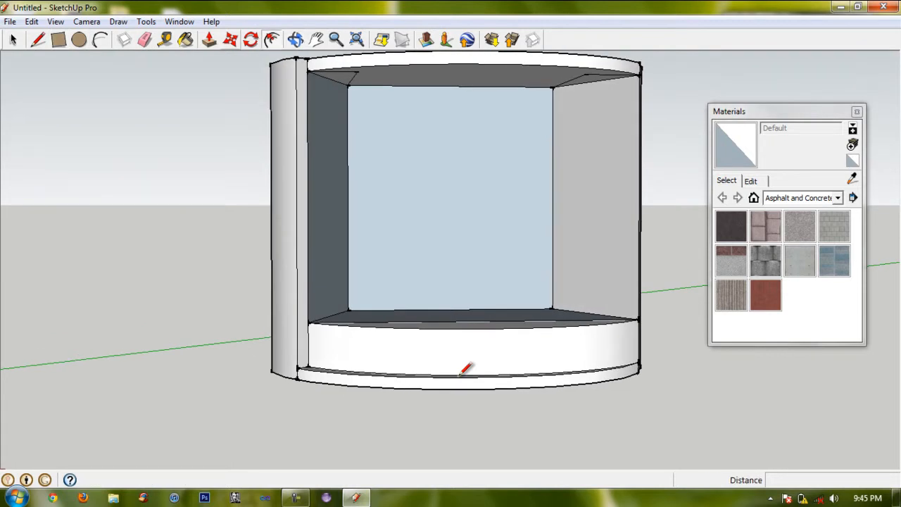
click(461, 198)
click(449, 198)
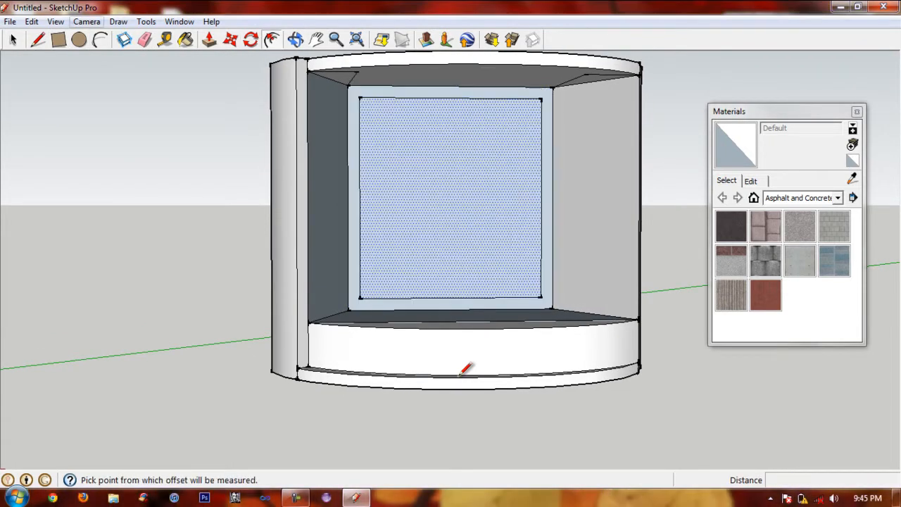
Pull the inset back panel forward 2' 11 5/8" to form a box inside the recess
click(209, 39)
click(451, 204)
click(438, 225)
key(ctrl+z)
middle_drag(243, 245, 265, 367)
click(262, 378)
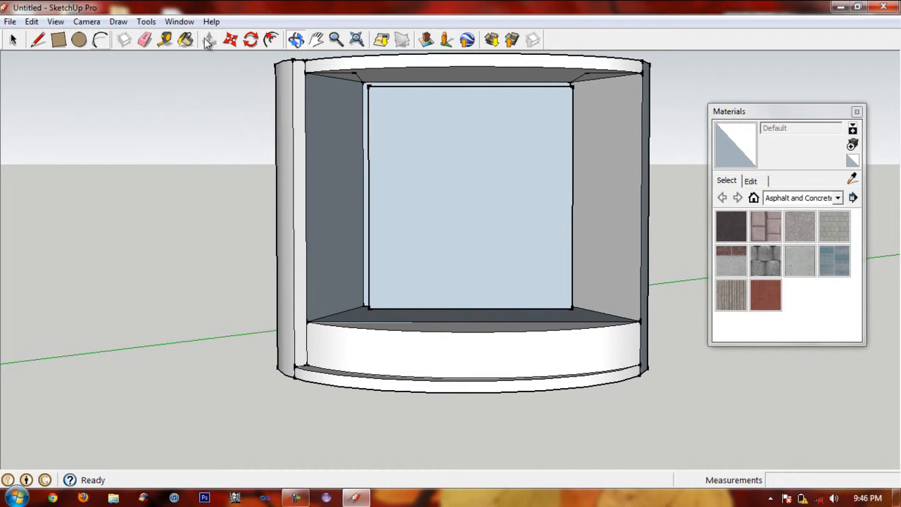
Draw six closely spaced horizontal lines across the upper front of the box
click(65, 44)
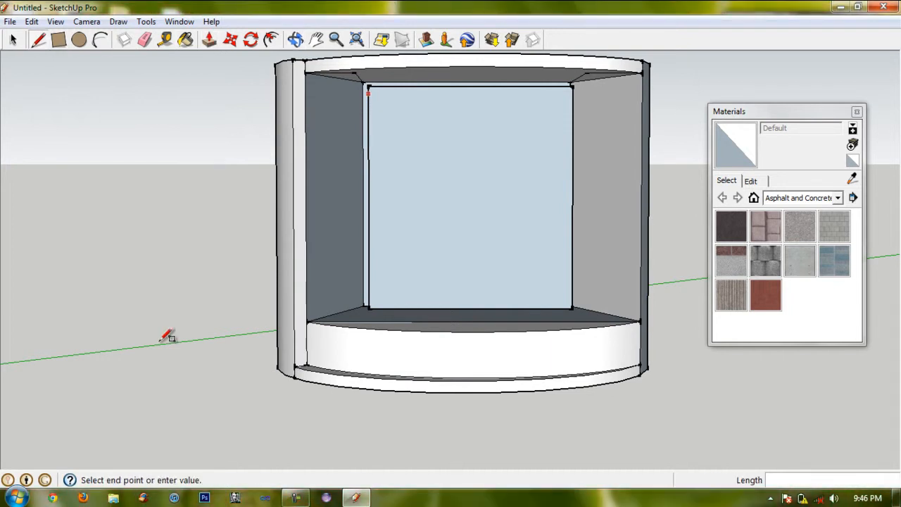
click(368, 93)
click(572, 95)
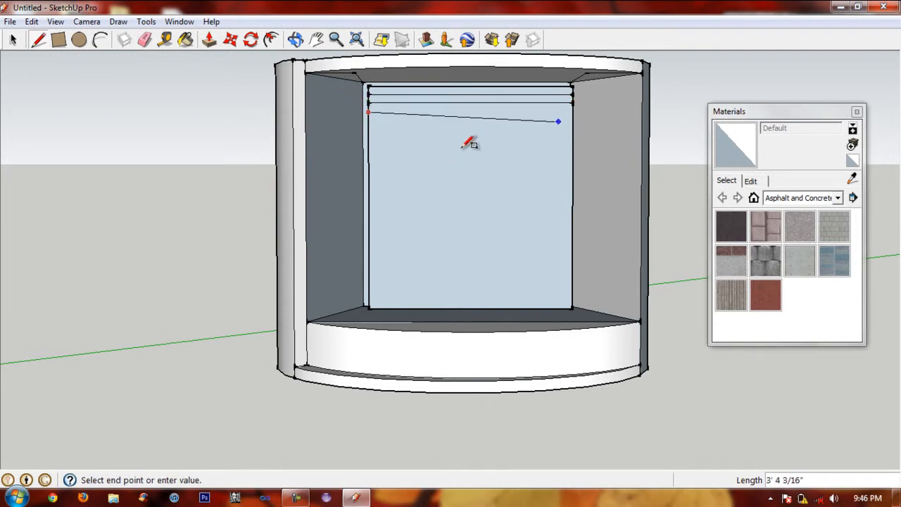
click(573, 120)
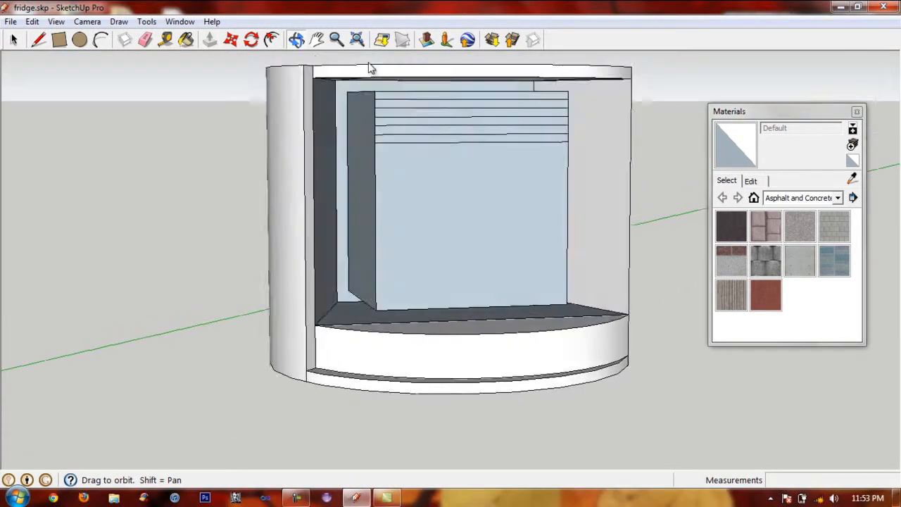
Push every strip except the second from the top back 2' 11 5/8" to the rear wall, leaving one projecting shelf
middle_drag(368, 66, 338, 56)
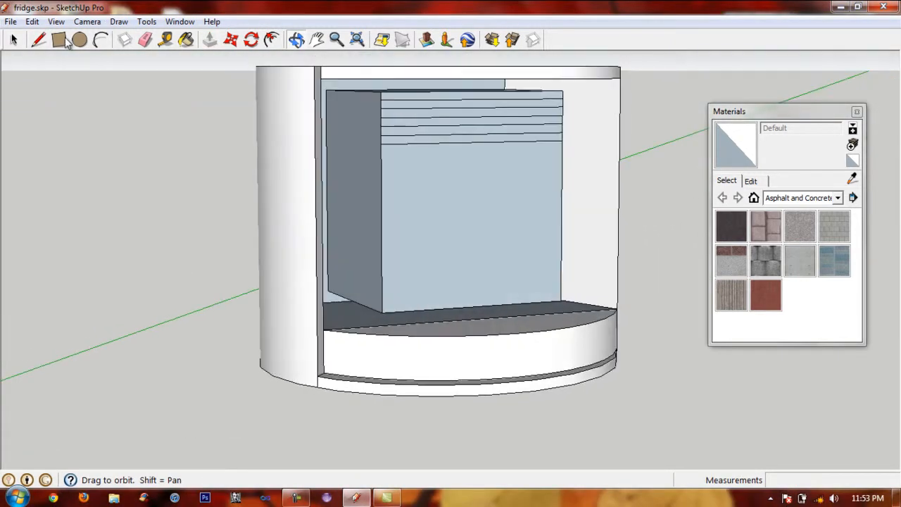
click(336, 39)
scroll(338, 123, up, 5)
drag(333, 129, 333, 118)
click(317, 39)
drag(216, 77, 221, 203)
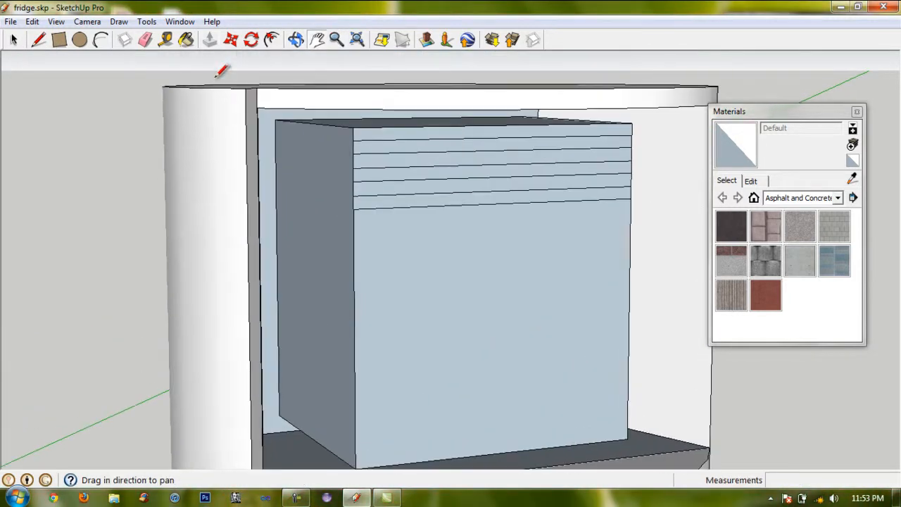
key(p)
drag(484, 132, 278, 131)
drag(369, 189, 276, 164)
drag(377, 175, 286, 166)
drag(348, 188, 266, 149)
drag(384, 202, 277, 118)
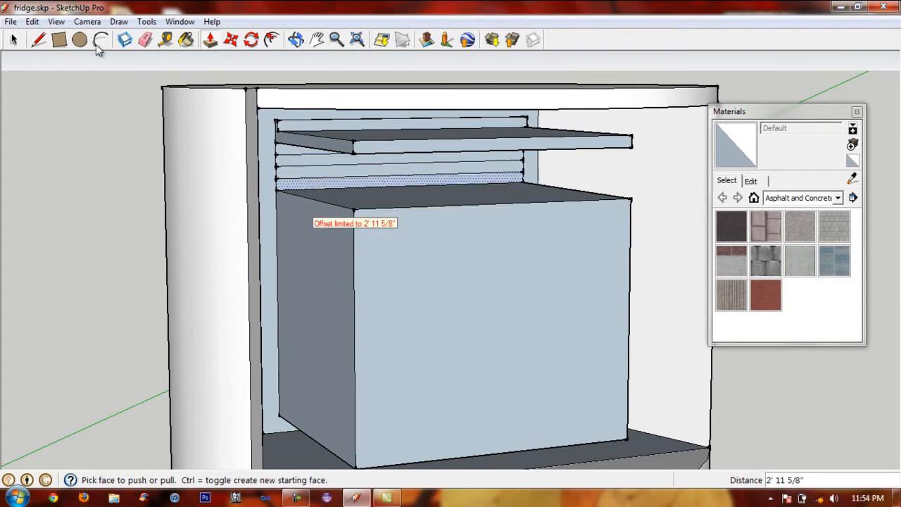
Push the top shelf's underside up 1 3/8" to make the shelf thinner
click(251, 39)
drag(300, 74, 262, 42)
key(p)
drag(451, 144, 450, 135)
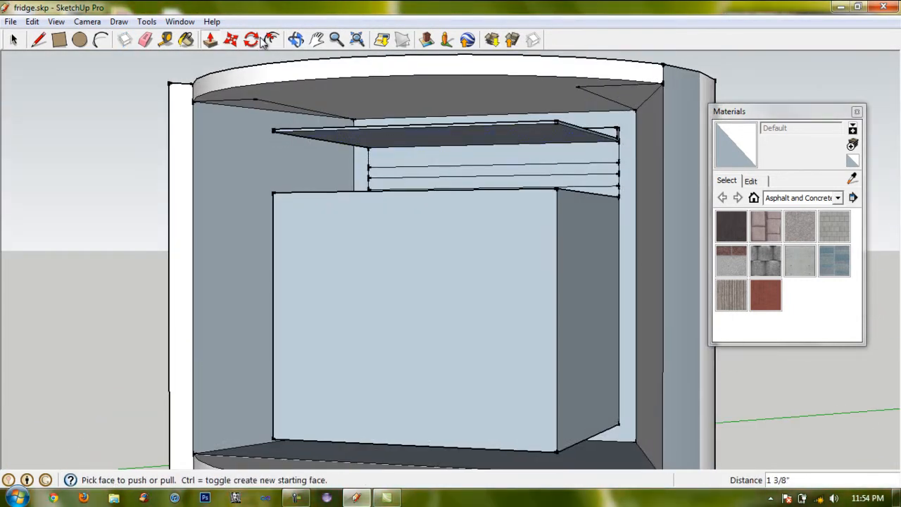
Draw four horizontal lines across the upper front of the remaining box
mouse_move(347, 69)
middle_down()
mouse_move(349, 86)
mouse_move(341, 81)
middle_up()
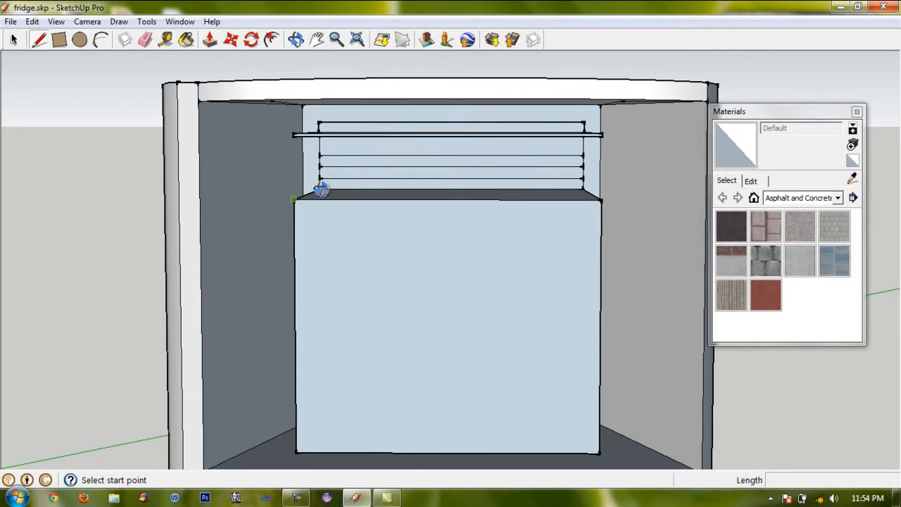
click(293, 213)
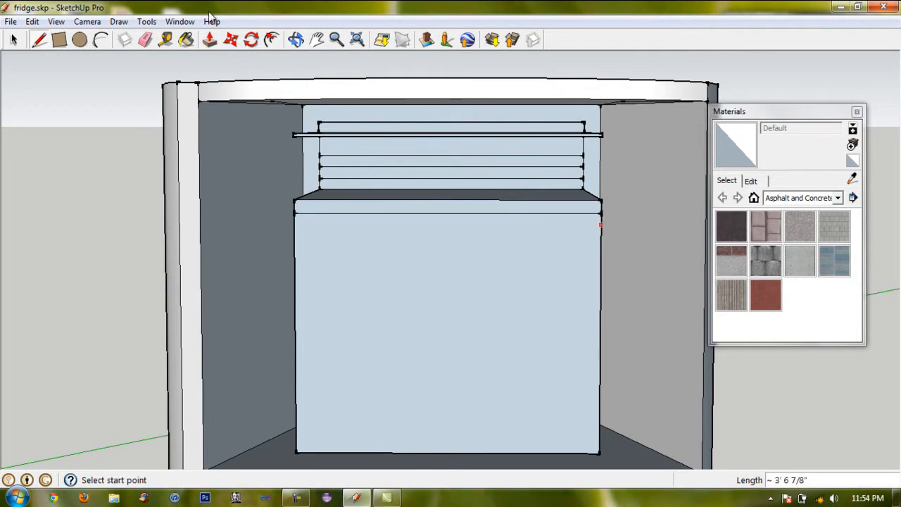
click(601, 228)
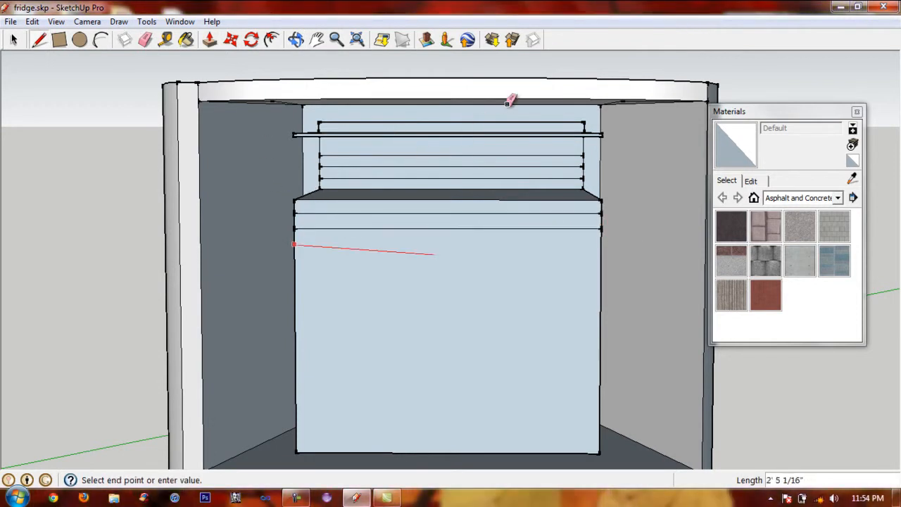
click(601, 262)
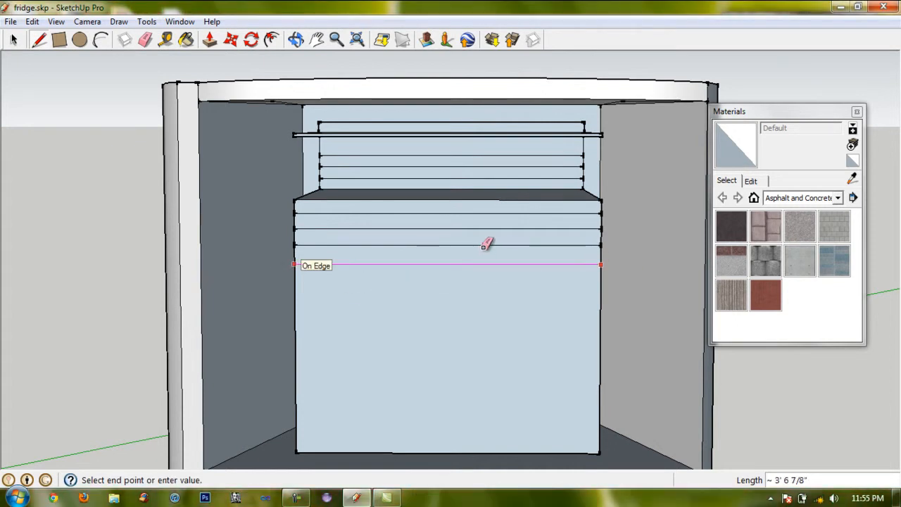
click(209, 39)
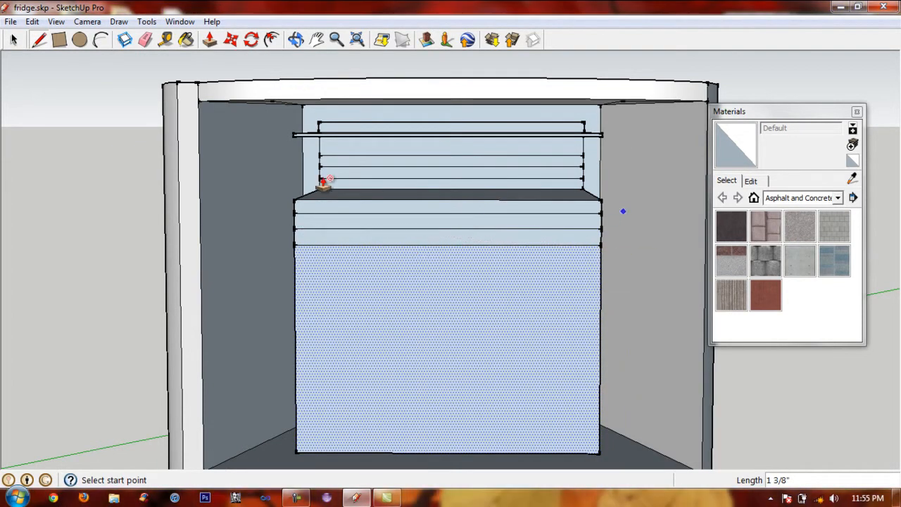
click(601, 260)
Push the three strips below the box's top strip back 2' 11 5/8" to leave a second projecting shelf
middle_drag(341, 186, 205, 189)
key(p)
click(317, 215)
click(143, 71)
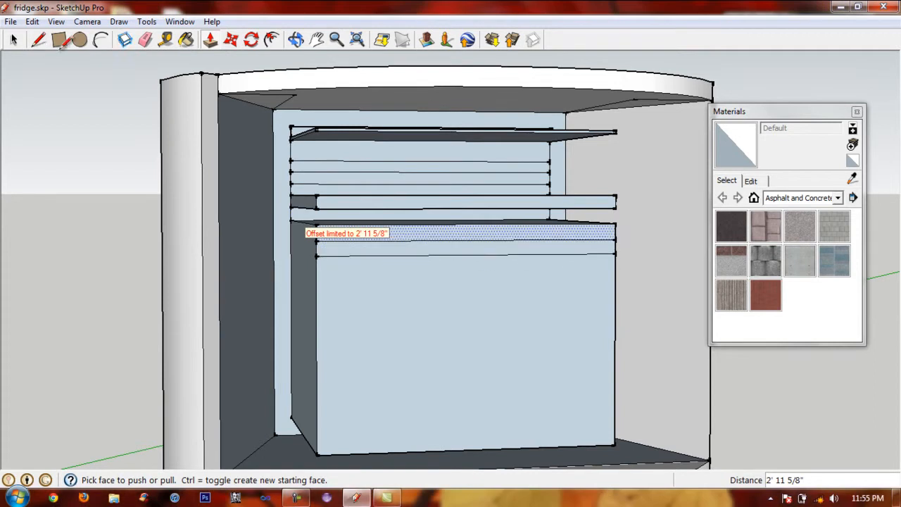
click(468, 333)
click(474, 382)
Push the remaining box's top face down to leave a low base block beneath the two shelves
middle_drag(481, 172, 472, 97)
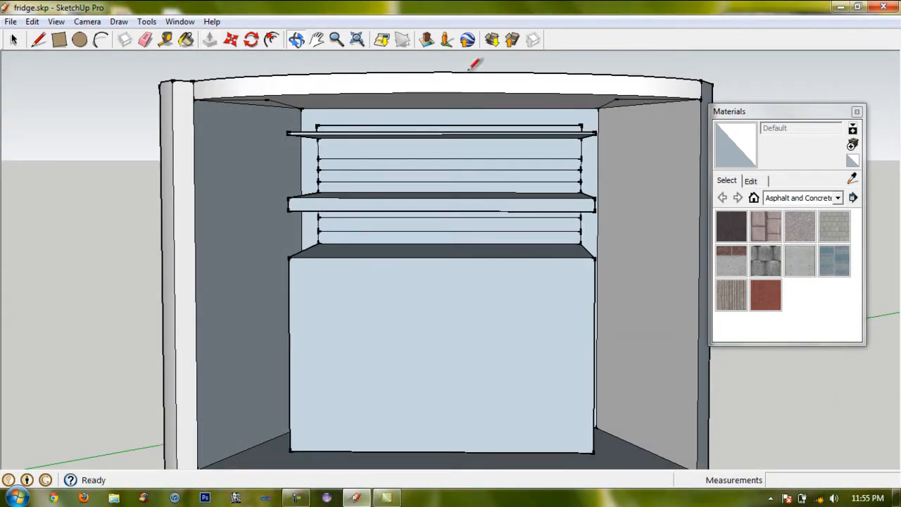
click(450, 251)
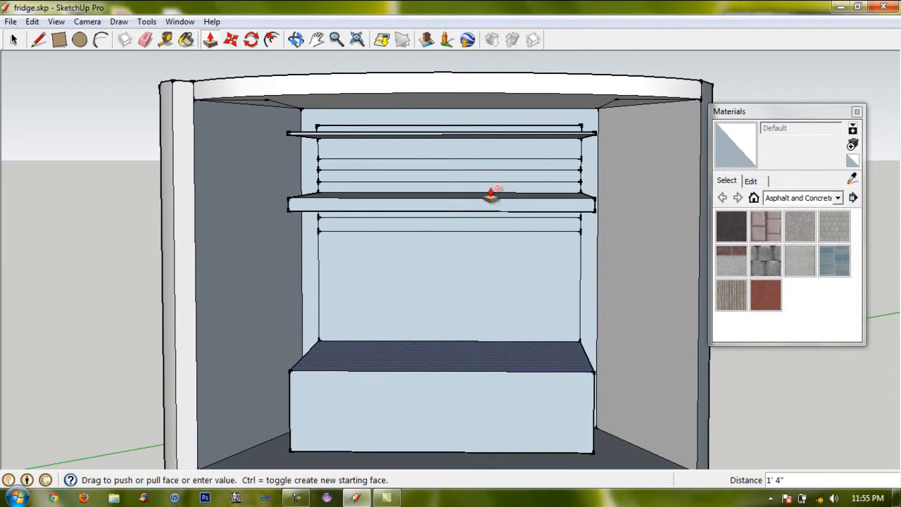
click(491, 189)
middle_drag(490, 190, 406, 213)
key(ctrl+z)
click(352, 256)
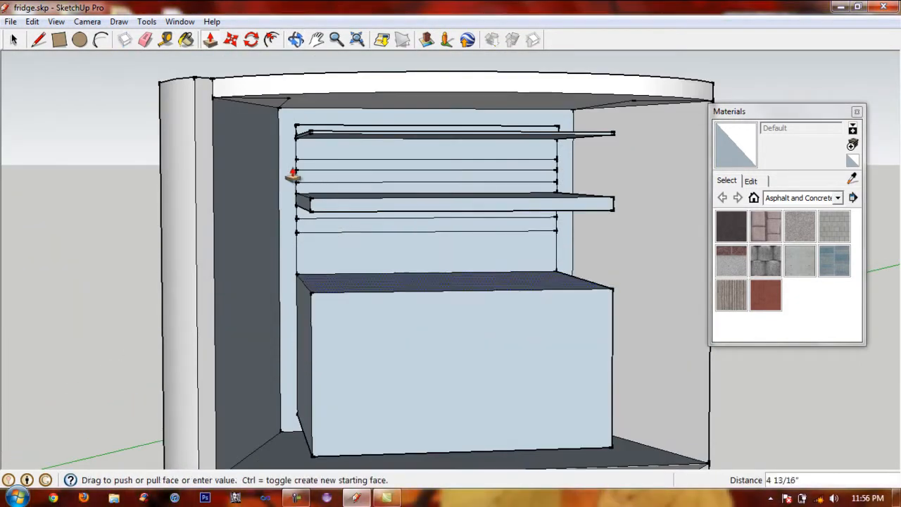
click(459, 271)
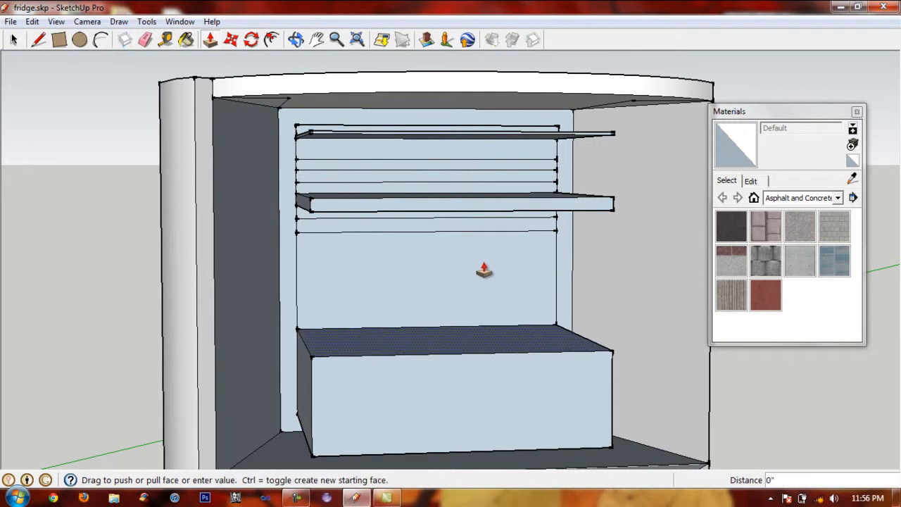
Push the second shelf's underside up about 1 1/4" to thin it like the top shelf
middle_drag(566, 270, 569, 271)
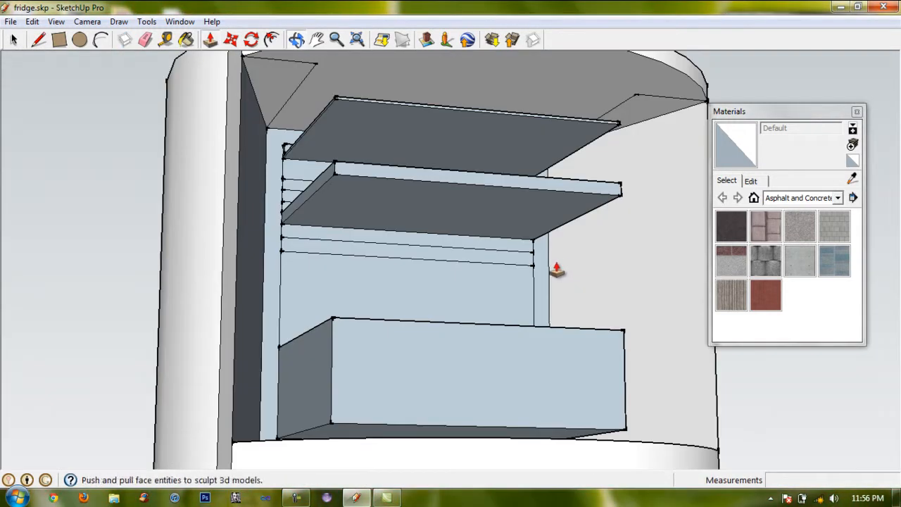
click(493, 269)
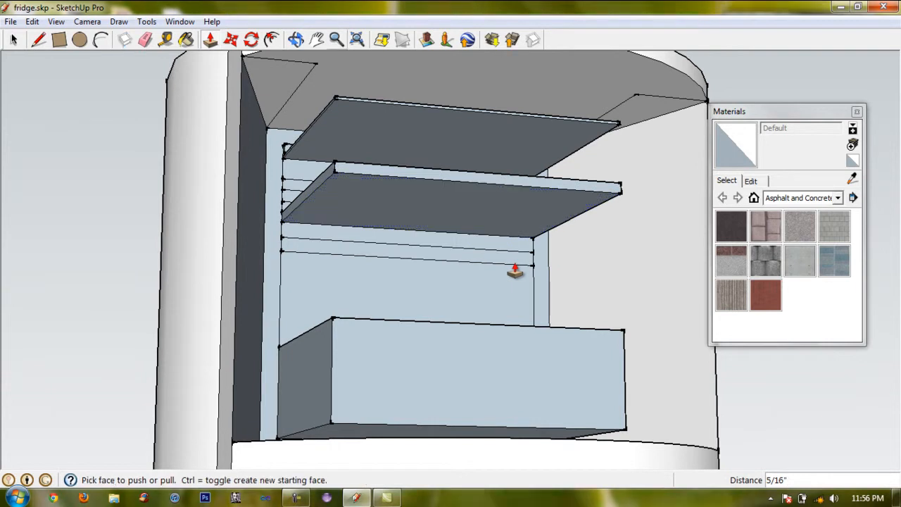
scroll(451, 246, up, 4)
drag(338, 176, 381, 267)
click(298, 40)
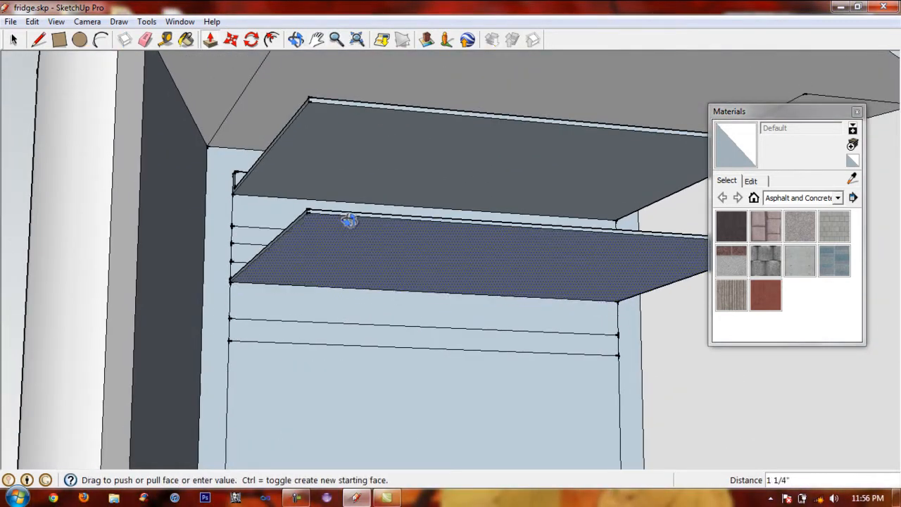
drag(638, 224, 445, 211)
middle_drag(285, 43, 358, 45)
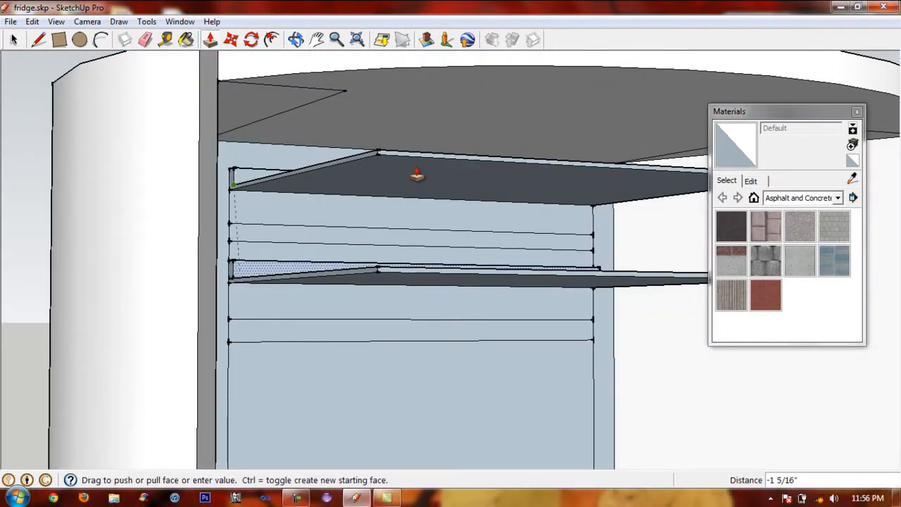
Draw two closely spaced horizontal lines across the base block's front, just below its upper edge
middle_drag(414, 193, 392, 204)
scroll(388, 205, down, 5)
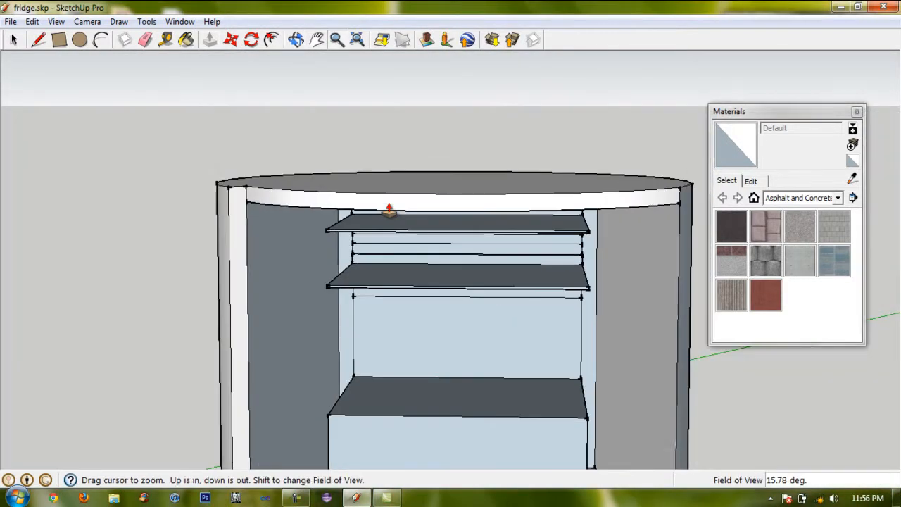
shift+middle_drag(332, 195, 296, 28)
click(302, 321)
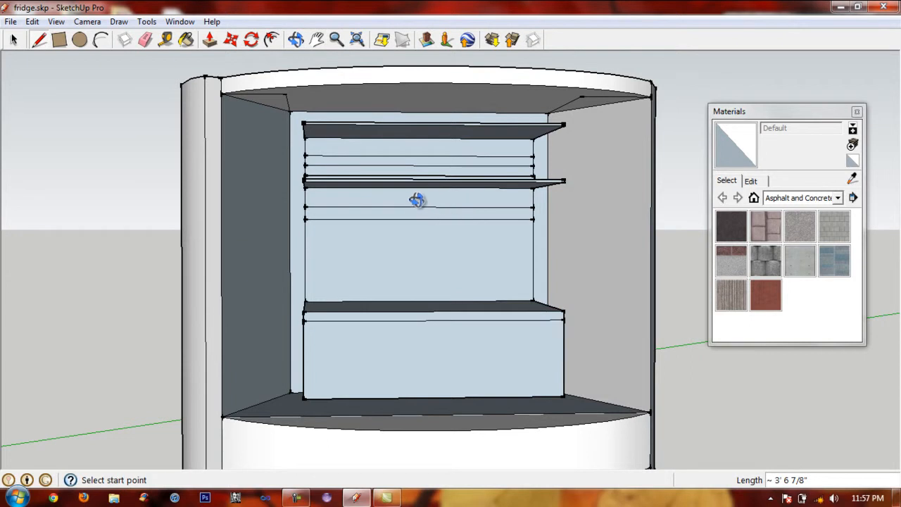
click(303, 330)
Pull the base block's uppermost front strip forward about 2 15/16" and add horizontal lines dividing the front below it
key(p)
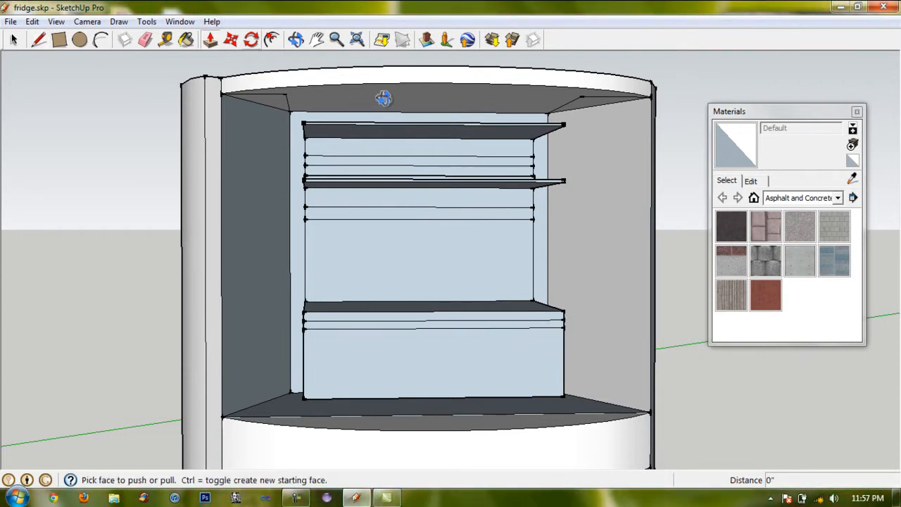
middle_drag(85, 59, 139, 45)
click(383, 307)
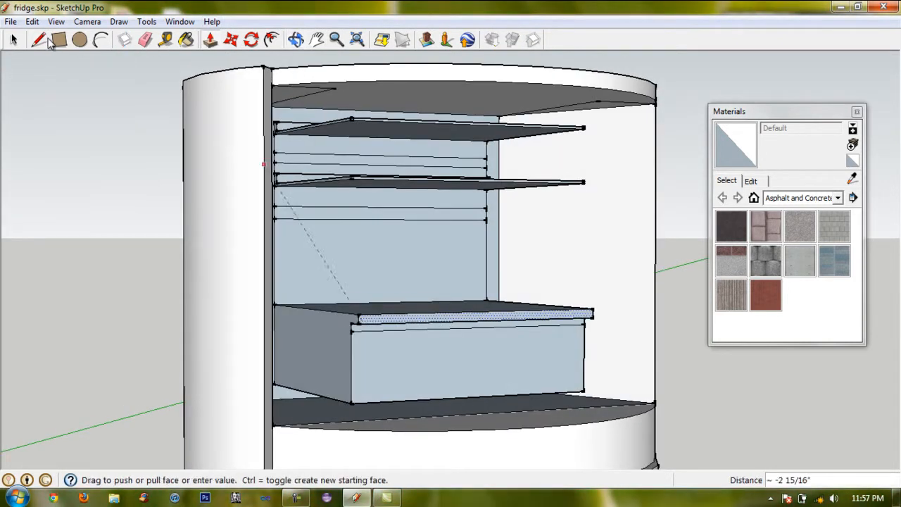
middle_drag(166, 45, 195, 44)
key(l)
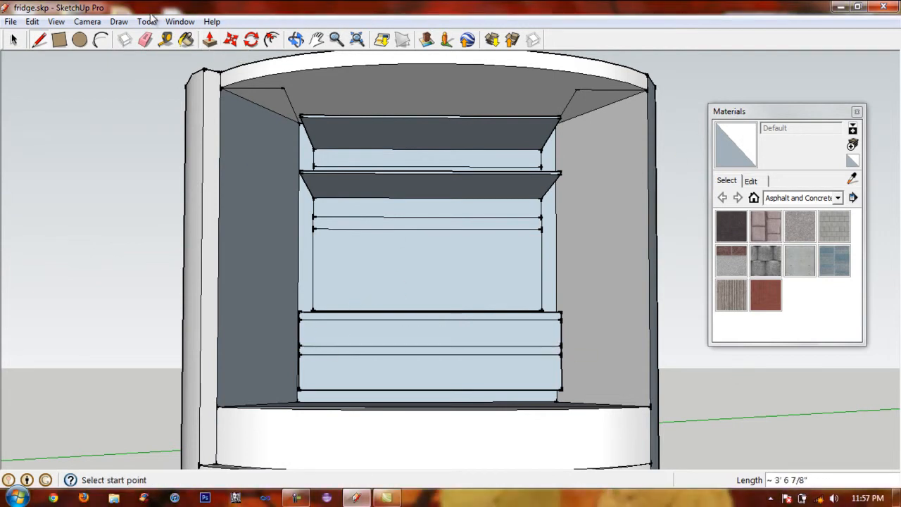
Push back the front band beneath the base block's upper section to separate a third shelf from the drawer block below
click(296, 40)
click(380, 352)
click(293, 331)
click(450, 368)
click(445, 363)
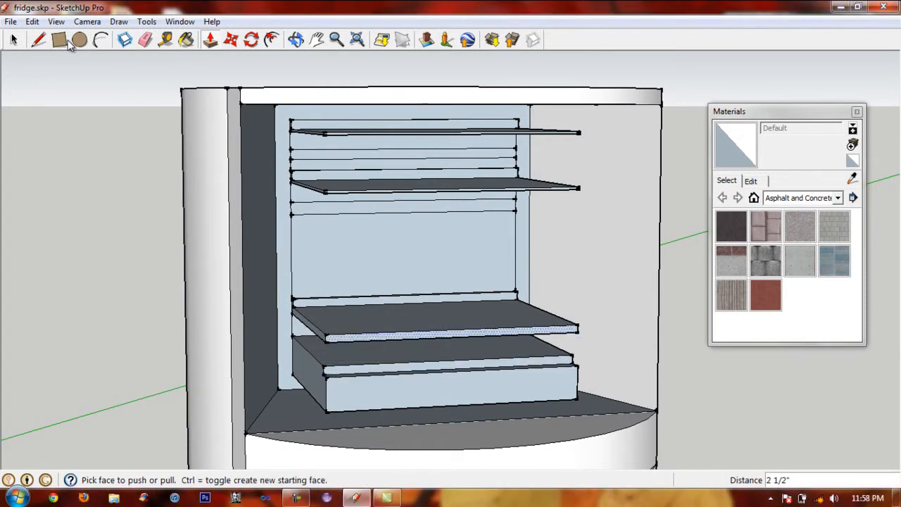
text(13/16)
key(Return)
Push the lowest shelf's underside up 7/8" to thin it like the two shelves above
middle_drag(323, 285, 332, 295)
scroll(331, 294, up, 3)
scroll(325, 301, up, 2)
shift+middle_drag(325, 112, 323, 92)
click(313, 435)
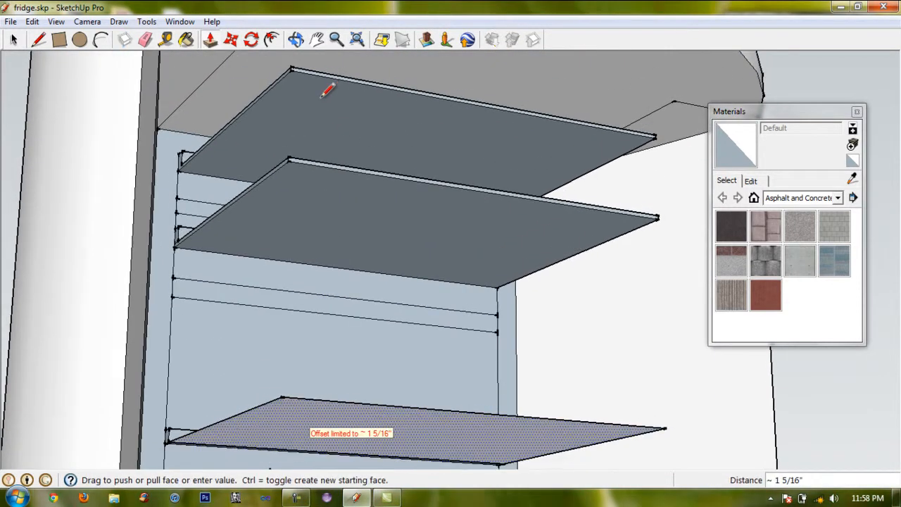
click(297, 191)
scroll(331, 106, up, 2)
shift+middle_drag(361, 222, 362, 153)
drag(359, 397, 359, 385)
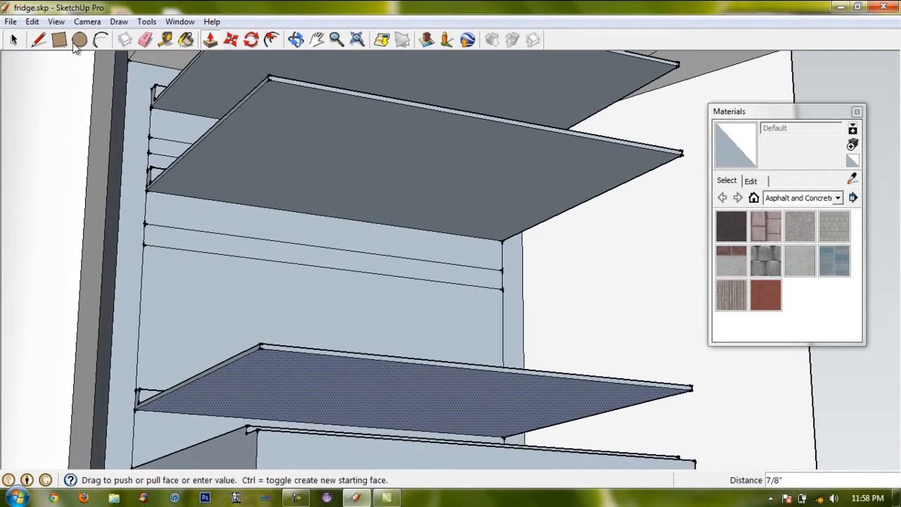
Push the drawer block's large front face back 1 3/8" toward the thin strip above it
click(38, 43)
scroll(323, 303, up, 1)
scroll(328, 296, down, 3)
middle_drag(330, 298, 328, 72)
click(210, 40)
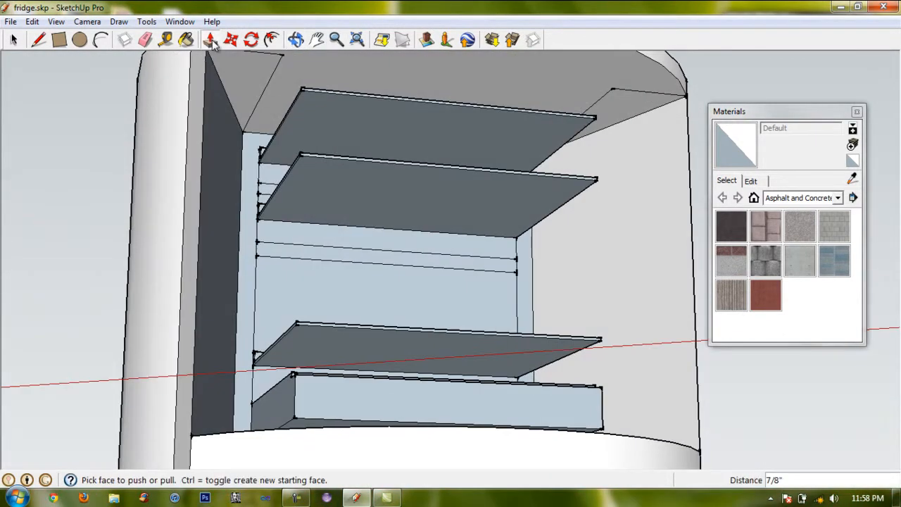
click(351, 423)
click(296, 40)
drag(486, 133, 347, 288)
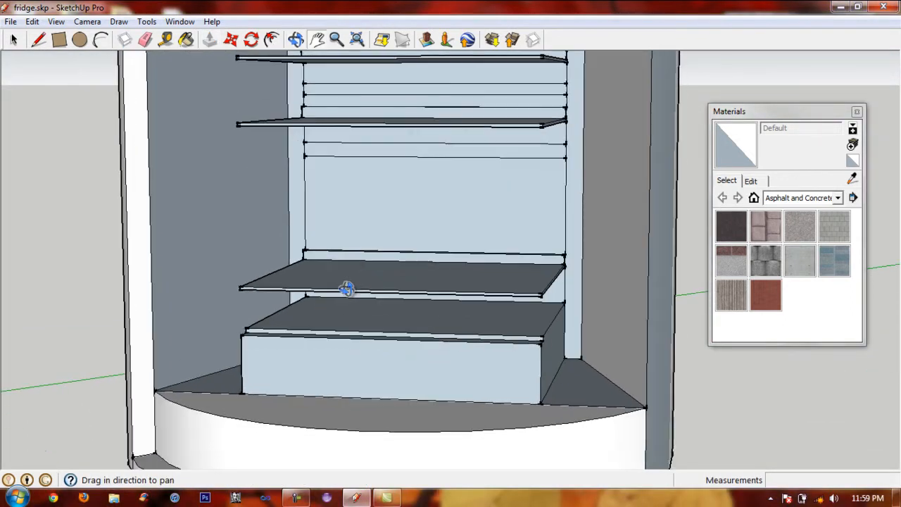
drag(278, 115, 211, 57)
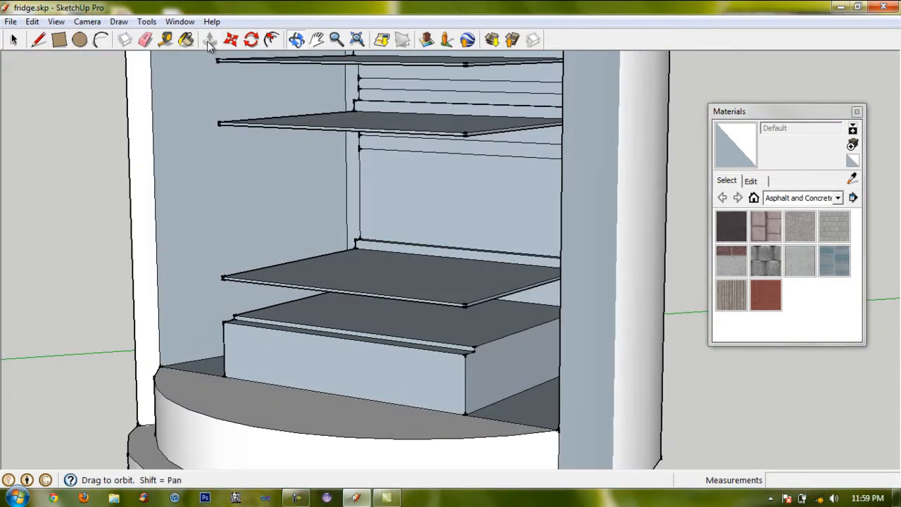
click(209, 40)
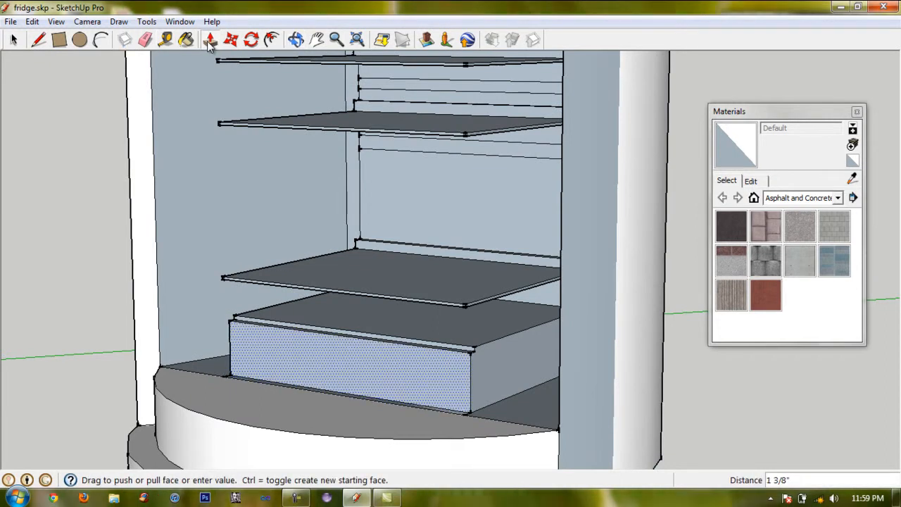
click(231, 62)
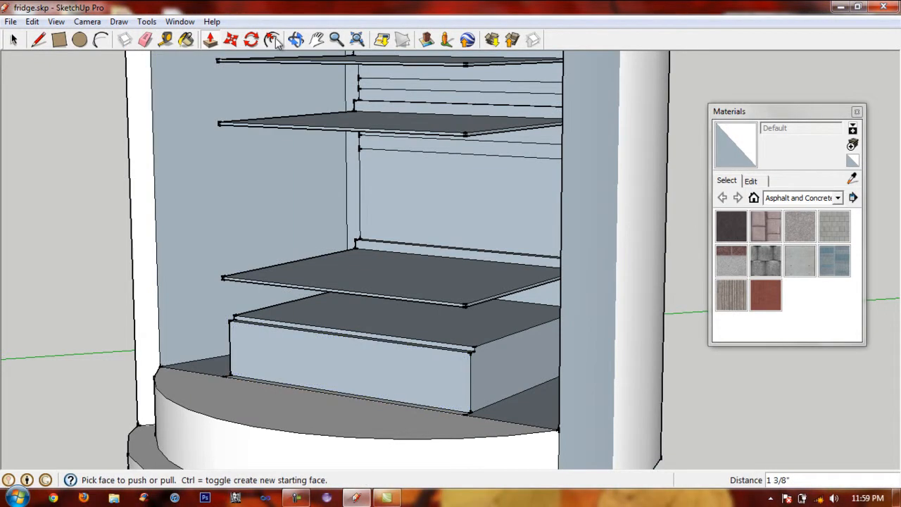
Offset the drawer block's front outline slightly inward to form a narrow frame
click(273, 40)
click(337, 372)
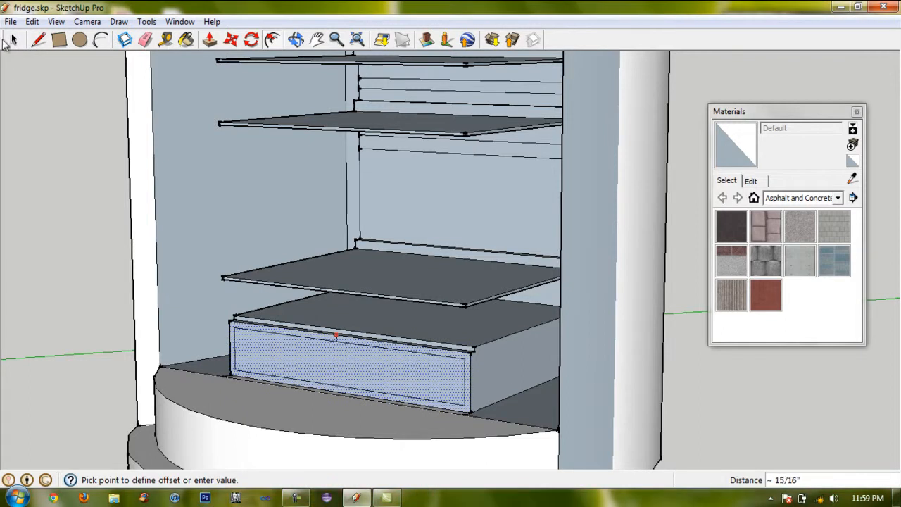
key(Escape)
Pull the panel inside the drawer's offset frame forward about 15/16"
click(210, 40)
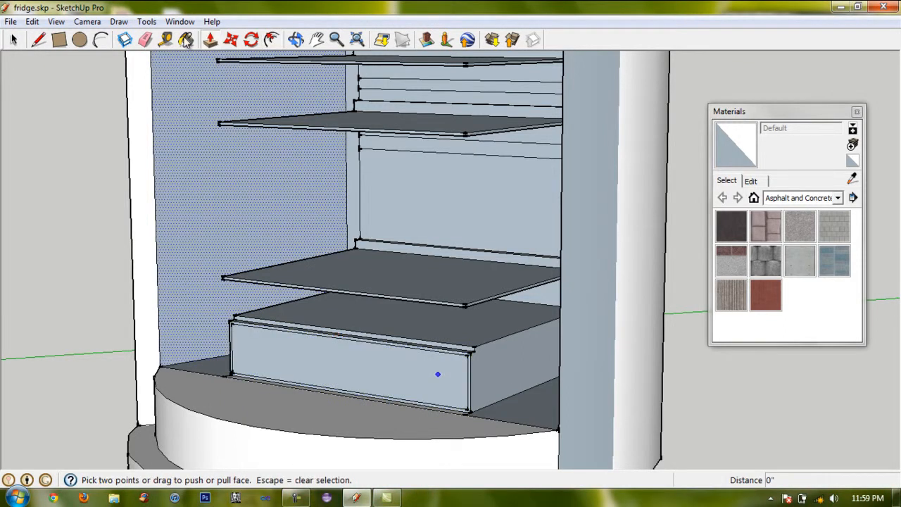
click(439, 366)
click(444, 392)
key(ctrl+z)
click(297, 47)
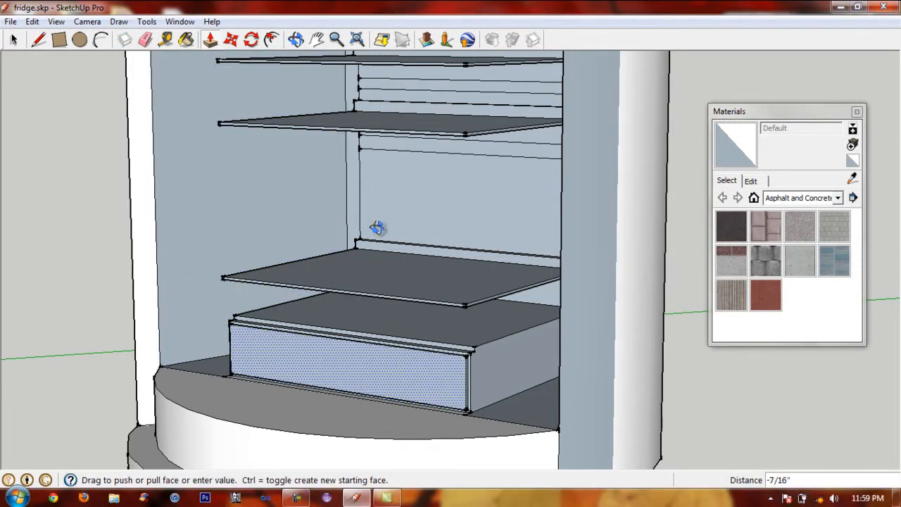
drag(482, 172, 103, 43)
Draw a handle slot about 1' 5 3/4" by 1 3/8" on the drawer front and push it inward
click(33, 43)
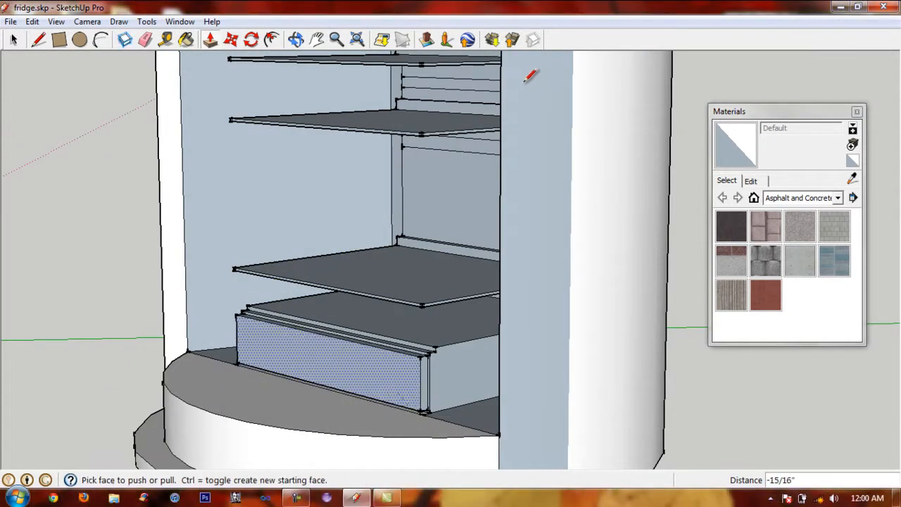
click(286, 337)
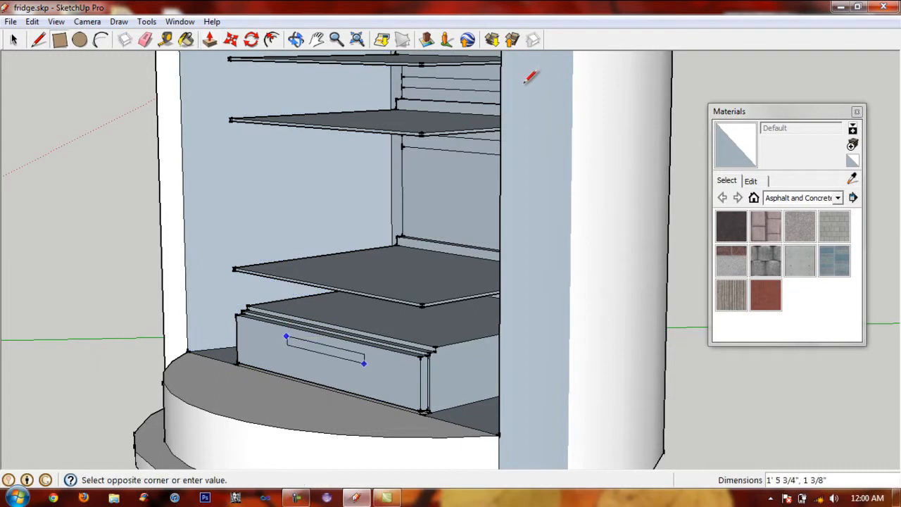
click(363, 362)
middle_drag(533, 299, 523, 300)
key(p)
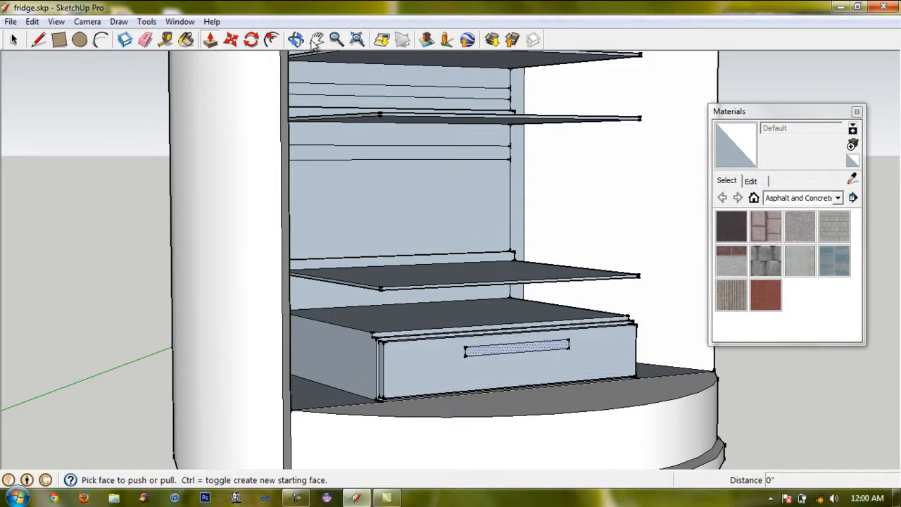
middle_drag(420, 254, 406, 218)
key(z)
drag(406, 217, 409, 240)
middle_drag(410, 240, 409, 236)
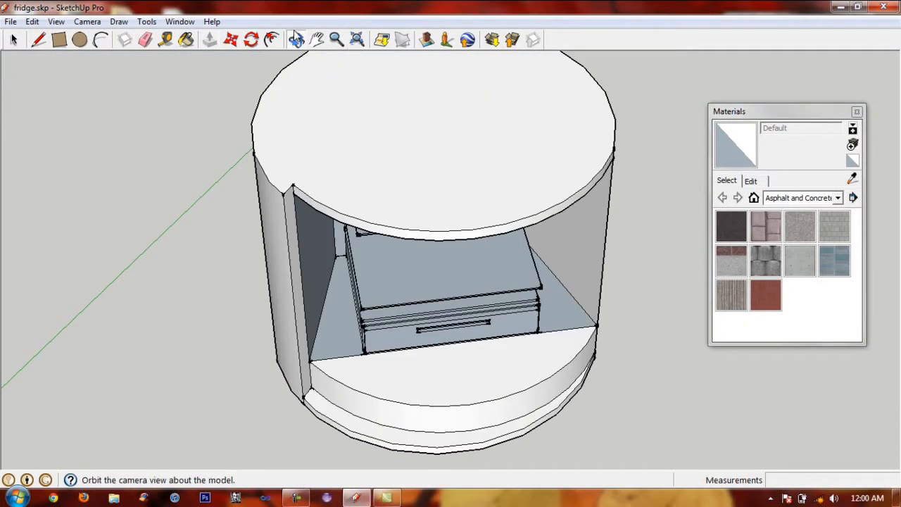
Create the blue material Material1 with an opacity of 69 and paint the lowest shelf's upper face with it
drag(598, 281, 315, 40)
scroll(330, 147, up, 3)
click(316, 39)
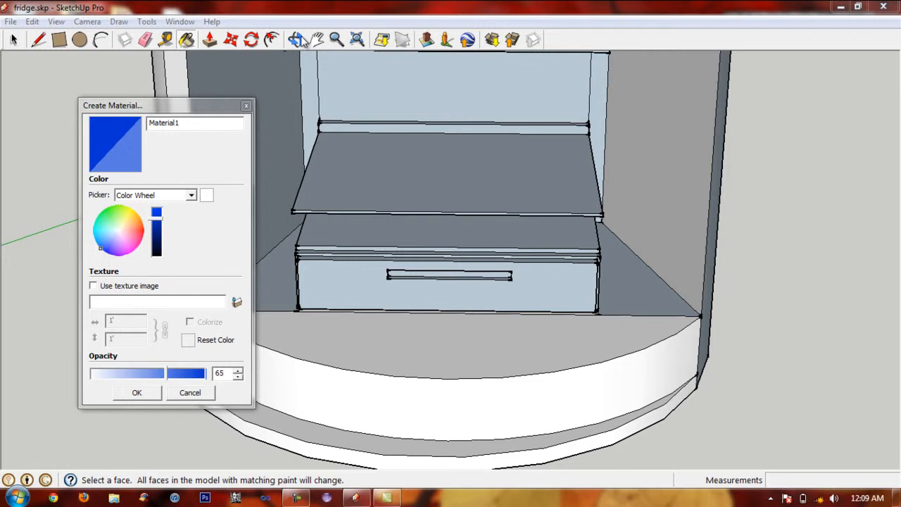
click(303, 41)
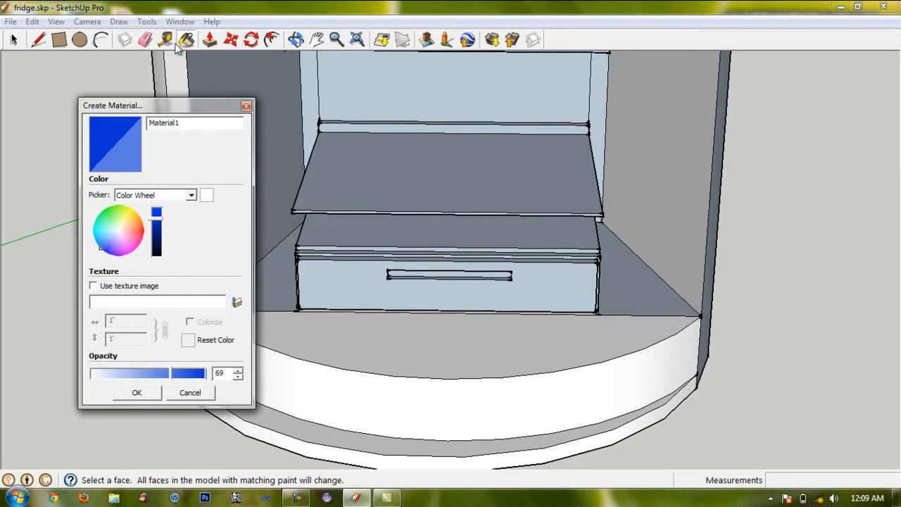
key(Return)
click(387, 137)
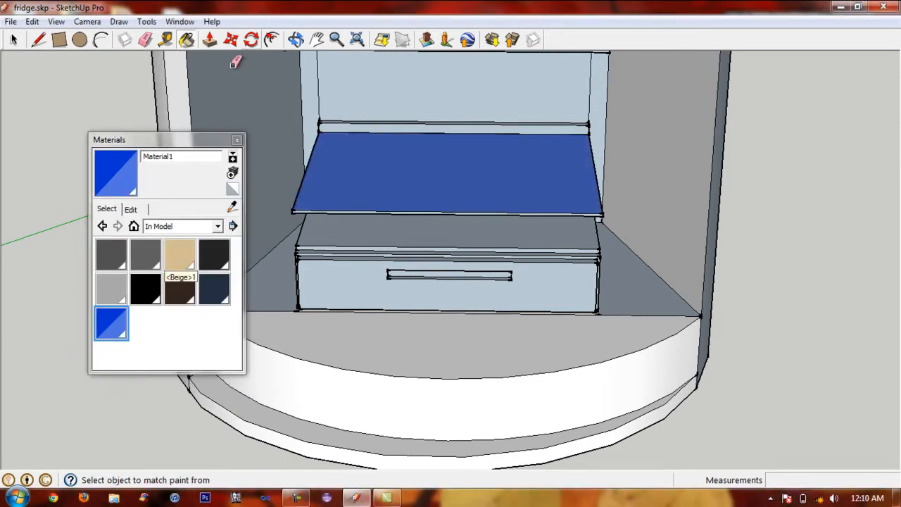
Paint the drawer block's upper face and front panel with Material1, leaving the handle slot unpainted
click(145, 40)
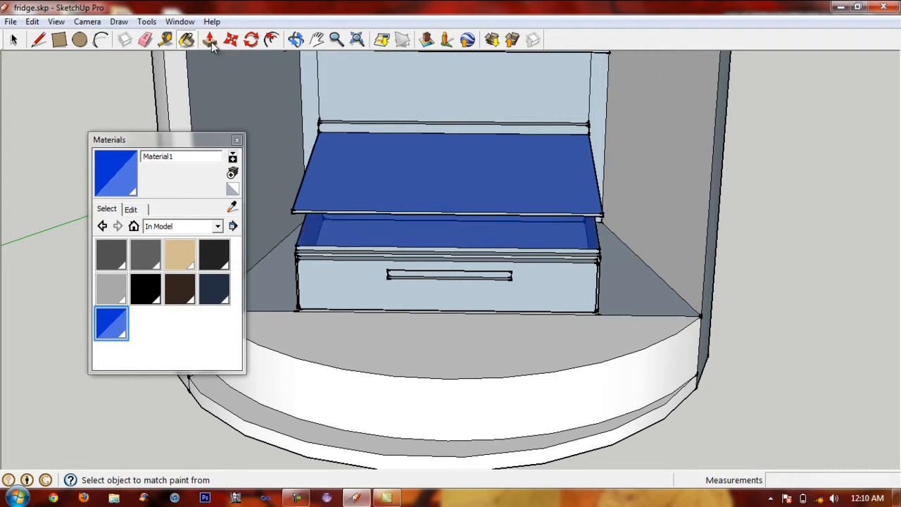
middle_drag(415, 258, 361, 235)
click(375, 246)
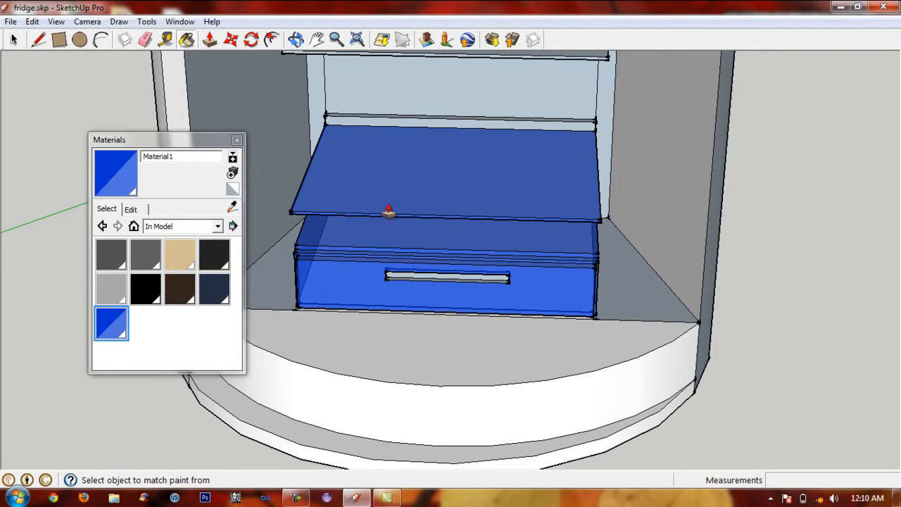
Paint the middle shelf's upper face with Material1 and undo the stray paint on the back wall
shift+middle_drag(385, 204, 382, 204)
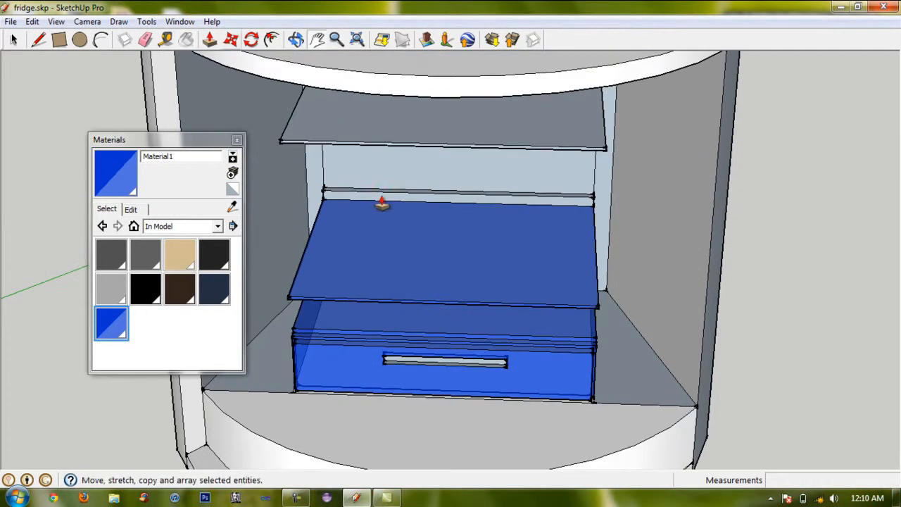
click(186, 40)
click(408, 117)
click(555, 152)
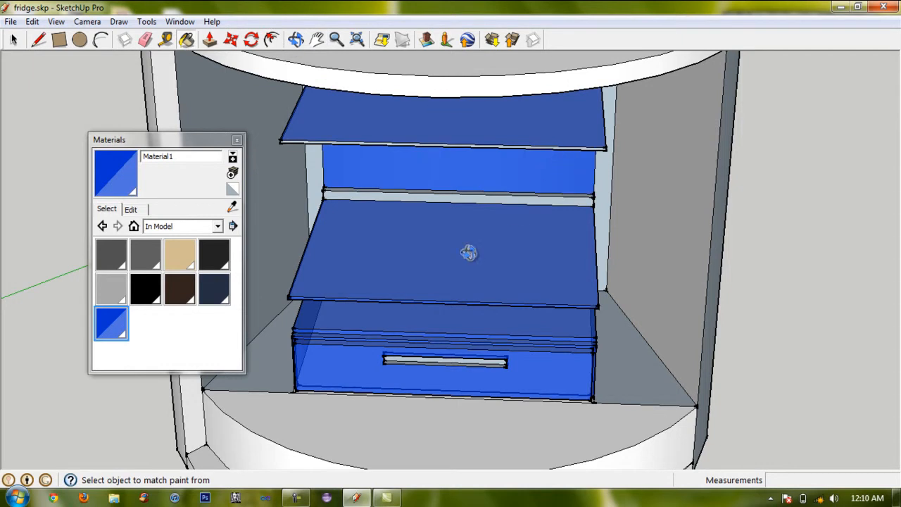
key(ctrl+z)
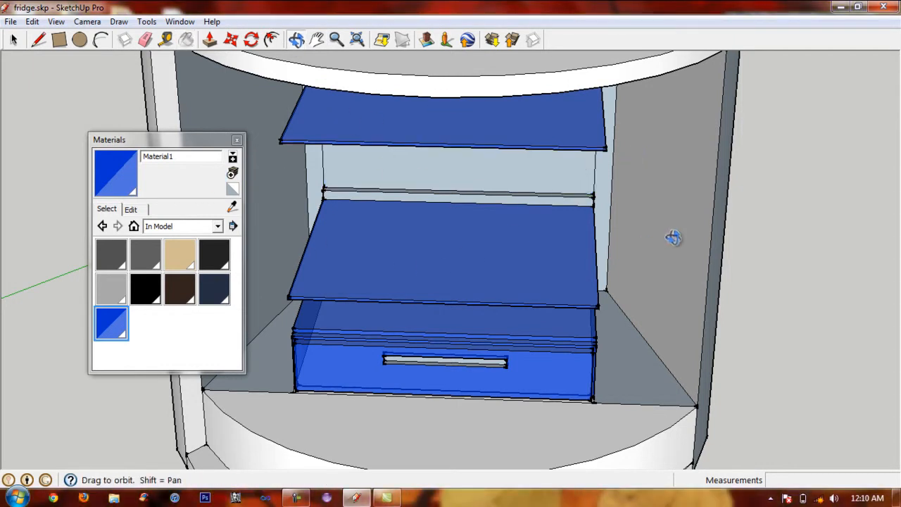
Paint the undersides of the middle and lowest shelves with Material1
middle_drag(645, 245, 707, 123)
click(397, 161)
click(432, 243)
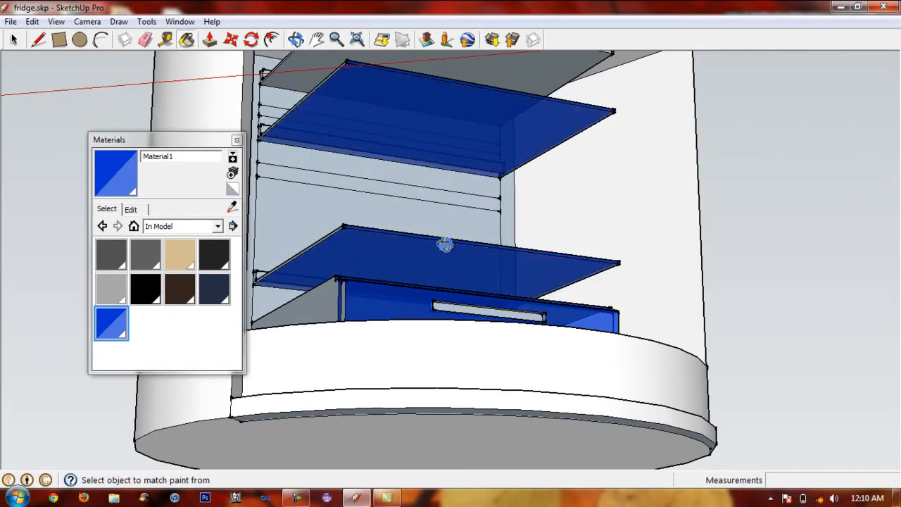
Paint the lowest shelf's thin front and side edges with the black material
scroll(459, 231, up, 5)
click(319, 39)
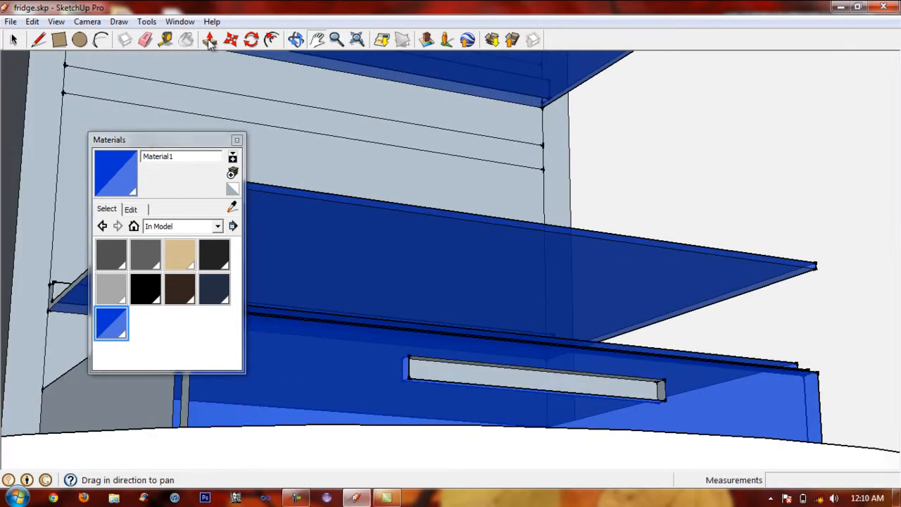
drag(408, 239, 549, 280)
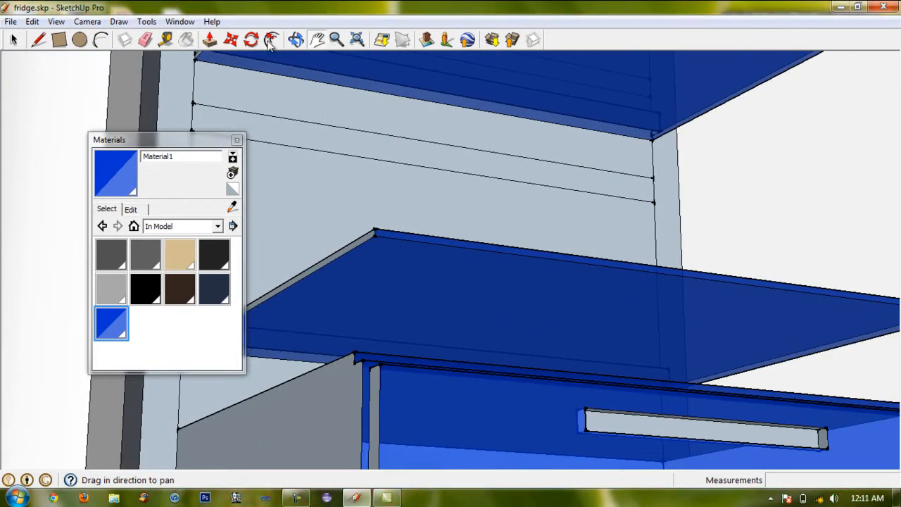
click(295, 40)
drag(141, 139, 52, 83)
click(52, 237)
click(310, 271)
click(493, 248)
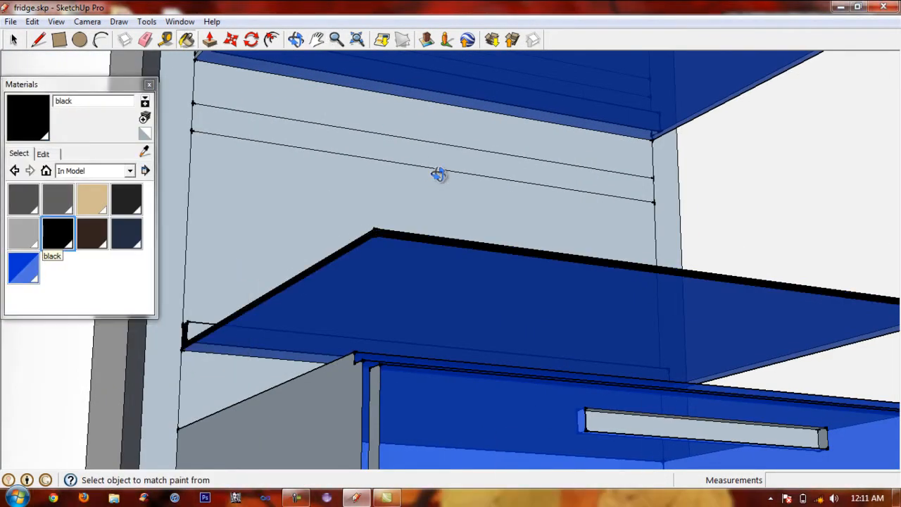
Repaint the lowest shelf's side edge and the small face at its rear corner with the dark gray 96,96,96 material
click(195, 331)
click(58, 199)
click(281, 289)
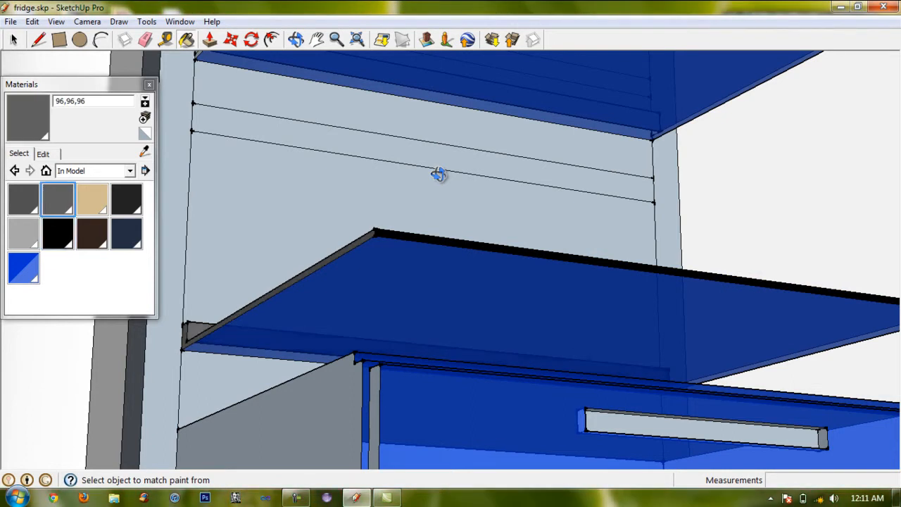
click(198, 329)
Paint the narrow drawer frame and the handle slot's inner face with 96,96,96 gray, undoing stray paint on the block's side
click(281, 425)
key(ctrl+z)
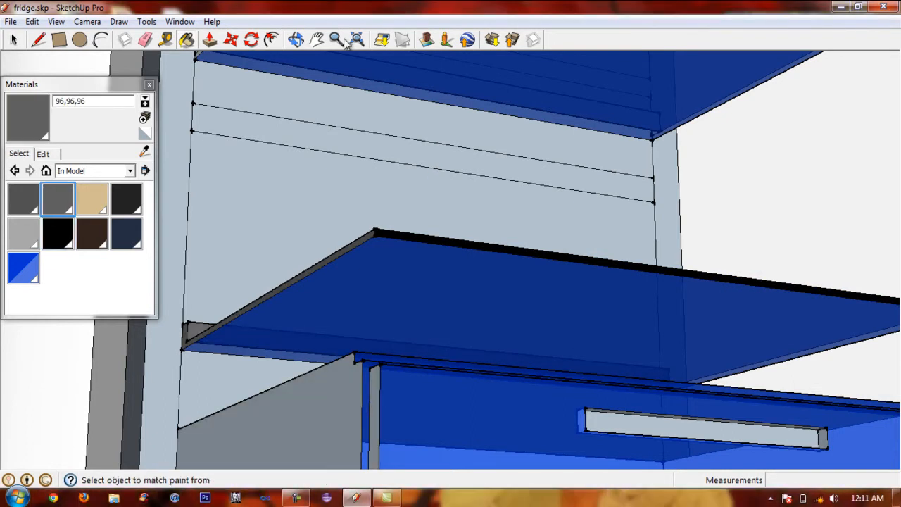
ctrl+click(282, 343)
key(ctrl+z)
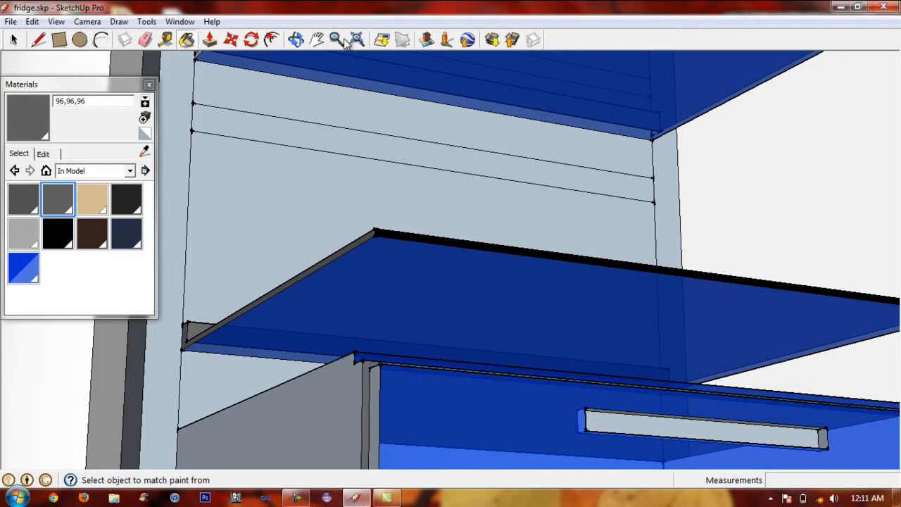
key(ctrl+z)
key(ctrl+y)
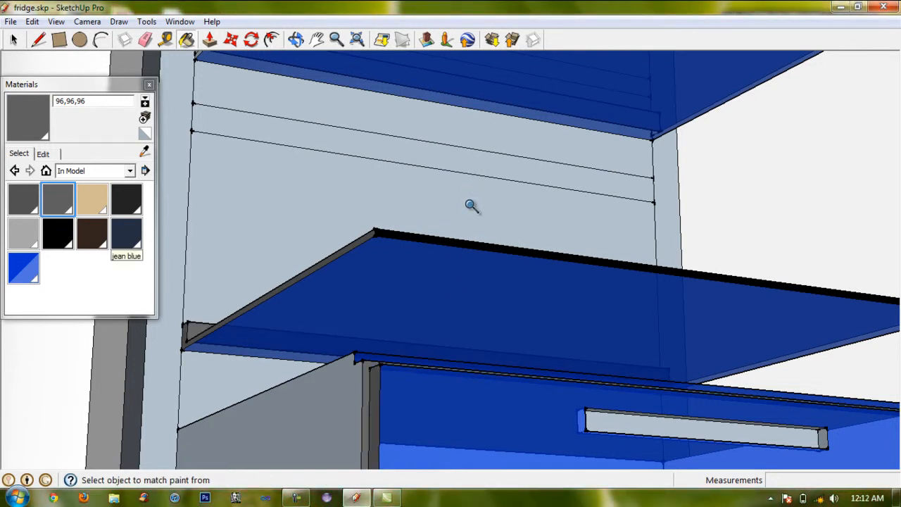
click(704, 429)
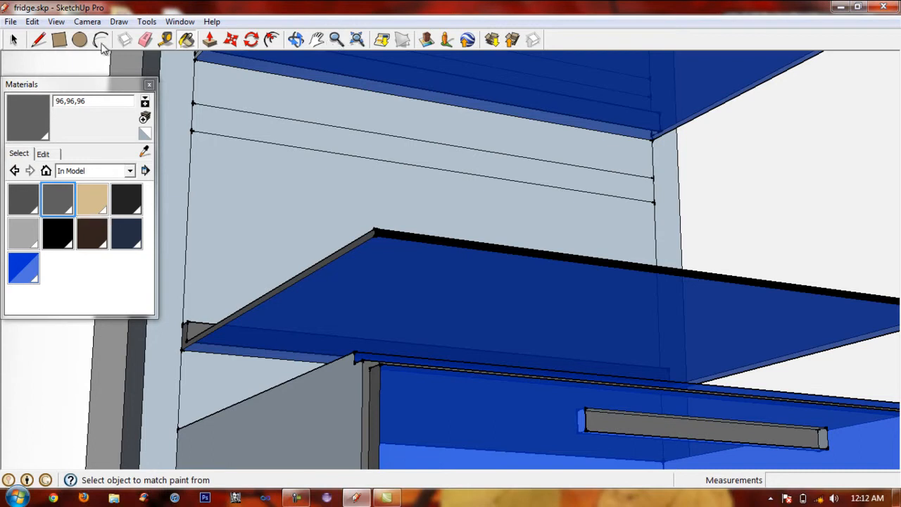
Try the translucent blue Material1 on the drawer block's opposite side face
mouse_move(281, 120)
middle_down()
mouse_move(331, 152)
mouse_move(470, 200)
middle_up()
alt+click(471, 200)
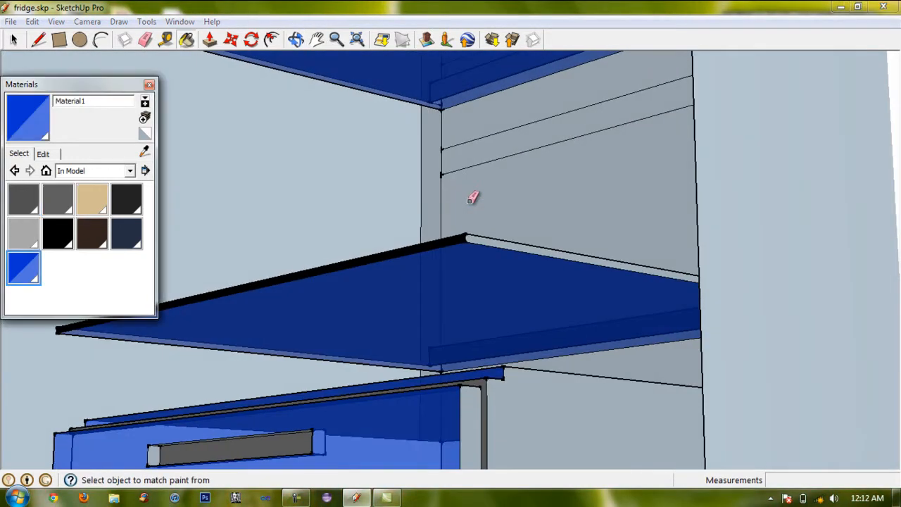
click(567, 199)
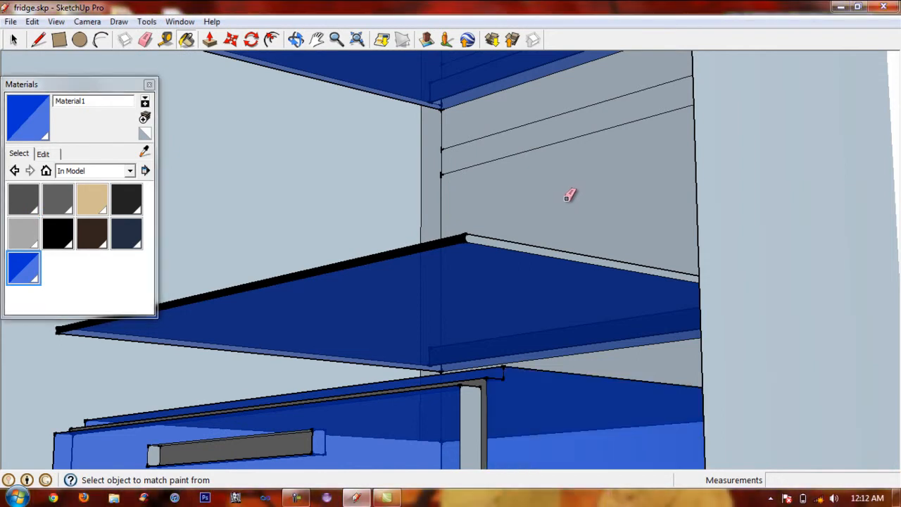
Paint the drawer block's opposite side and the narrow frame around its front with the LightGray material
click(23, 200)
click(23, 234)
click(591, 421)
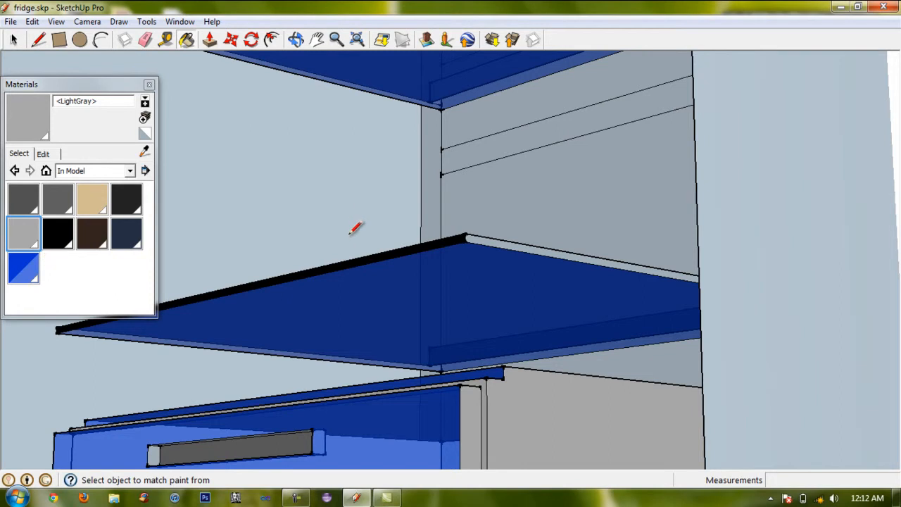
Paint the back panel above the lowest shelf dark gray and the strip behind that shelf with the LightGray material
key(ctrl+z)
middle_drag(352, 231, 644, 258)
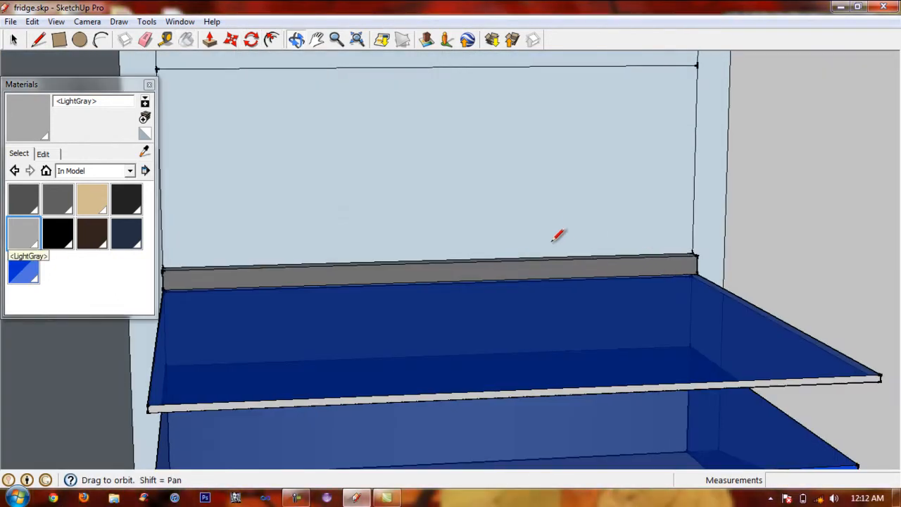
alt+click(621, 289)
click(537, 162)
mouse_move(538, 162)
middle_down()
mouse_move(613, 268)
mouse_move(525, 119)
middle_up()
click(24, 233)
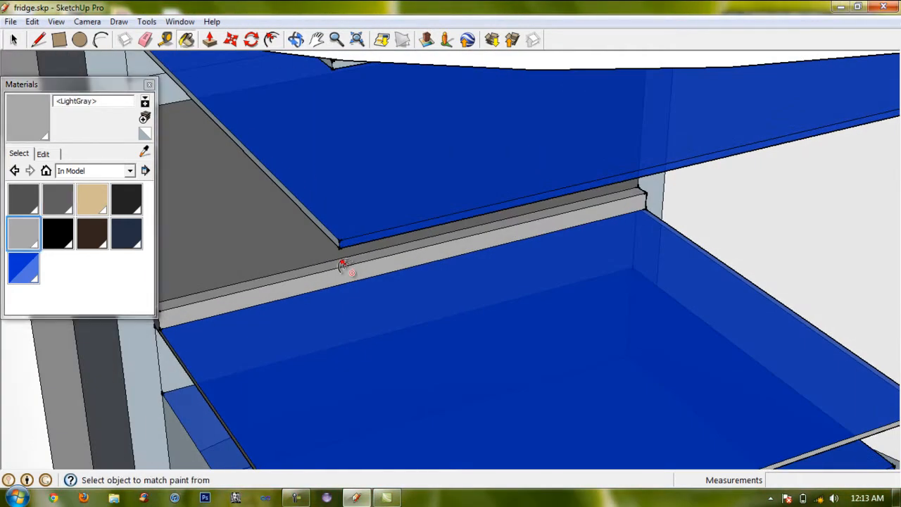
Paint the front edge of the shelf above with the LightGray material
mouse_move(344, 266)
middle_down()
mouse_move(346, 247)
mouse_move(364, 259)
middle_up()
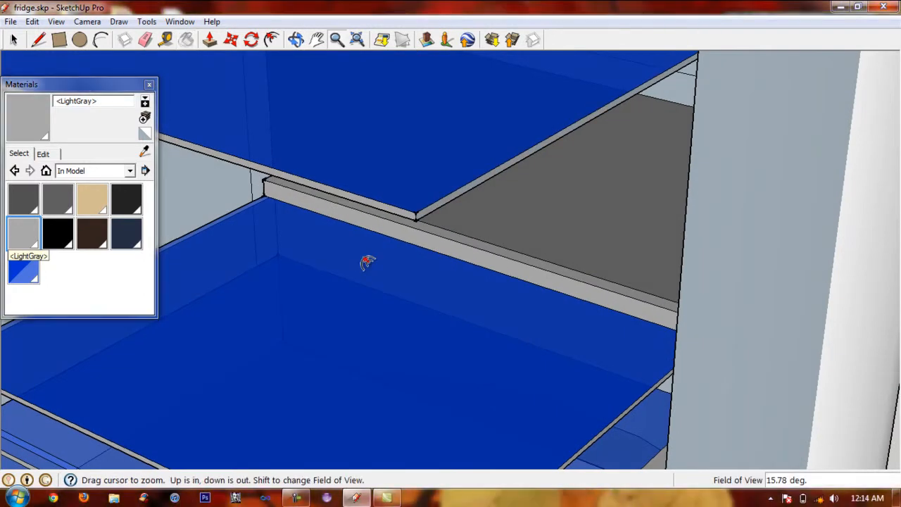
scroll(364, 259, up, 5)
scroll(369, 263, down, 4)
scroll(392, 155, up, 1)
Paint the inner faces of the drawer's handle slot with the LightGray material
mouse_move(198, 23)
middle_down()
mouse_move(283, 30)
mouse_move(275, 35)
mouse_move(345, 202)
middle_up()
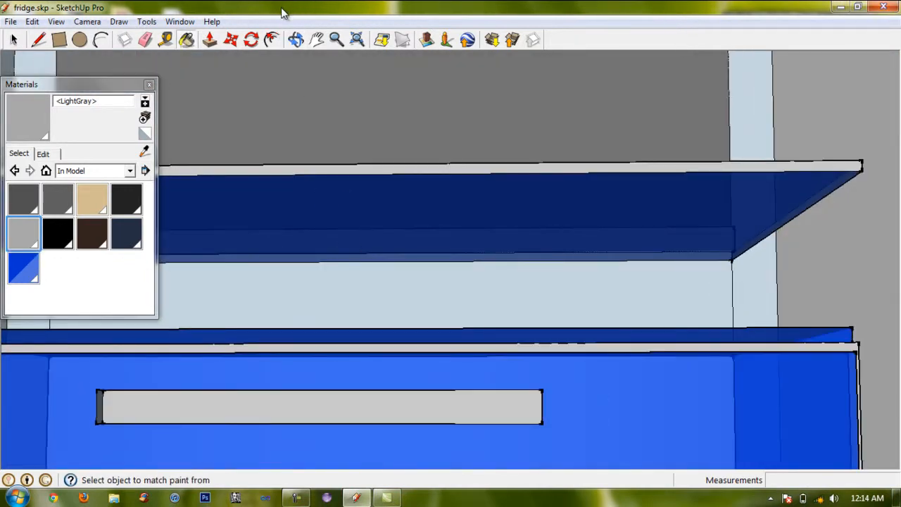
scroll(229, 68, up, 4)
mouse_move(153, 17)
middle_down()
mouse_move(121, 40)
mouse_move(204, 44)
middle_up()
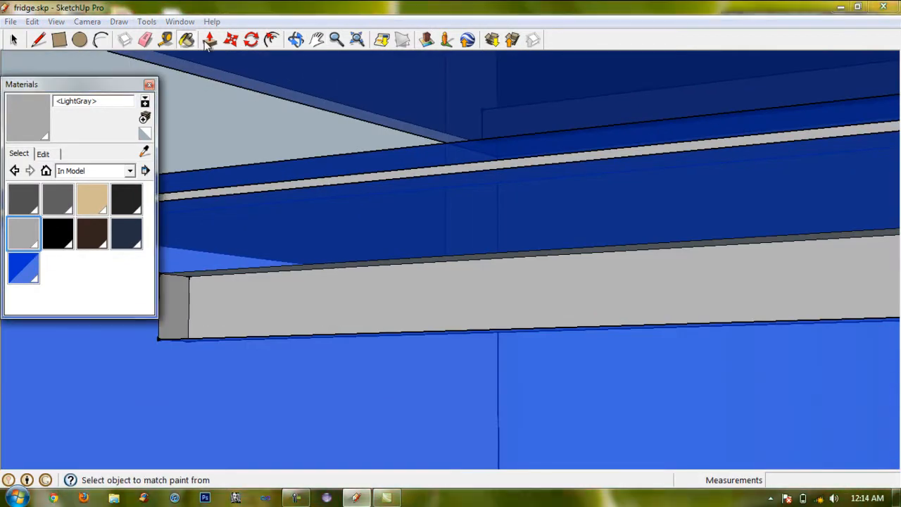
middle_drag(277, 44, 293, 45)
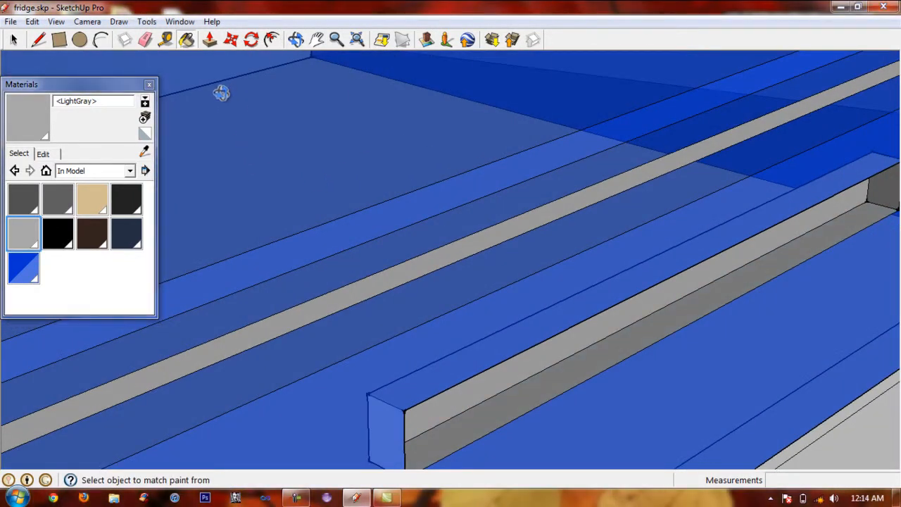
middle_drag(205, 12, 167, 35)
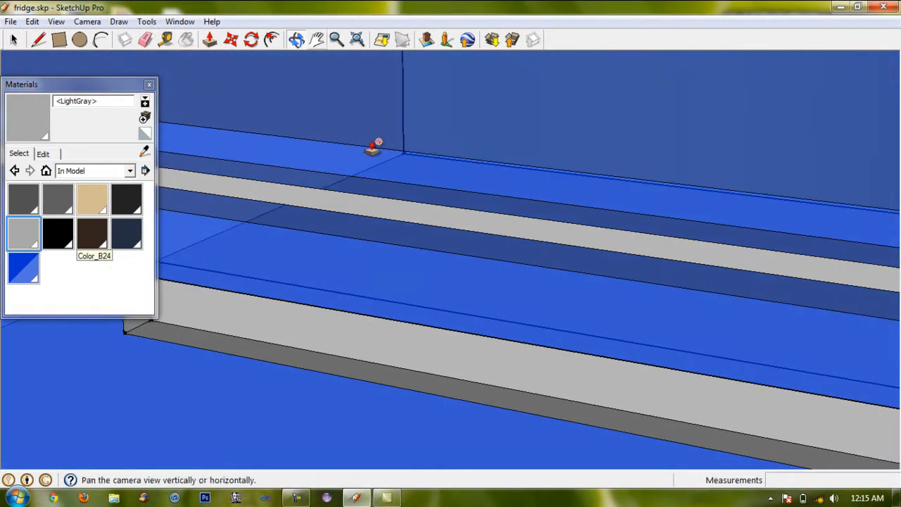
scroll(373, 104, down, 5)
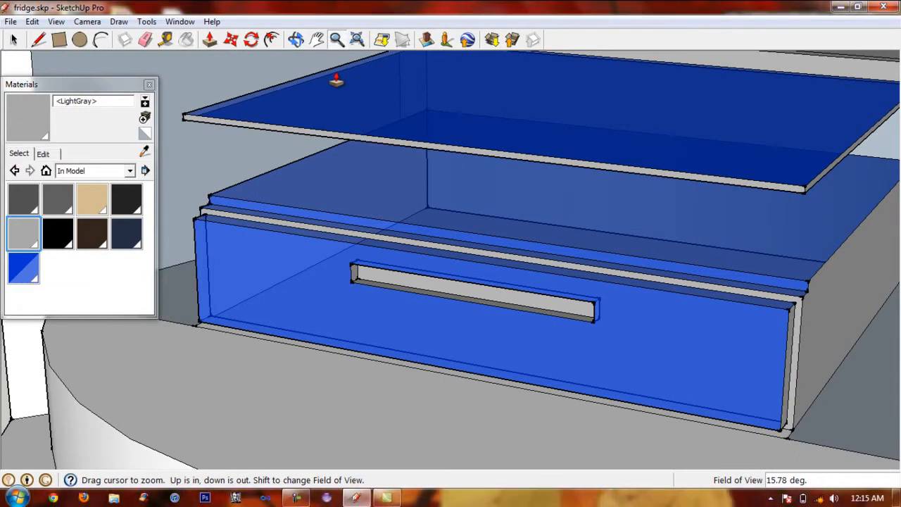
mouse_move(500, 158)
middle_down()
mouse_move(362, 100)
mouse_move(384, 98)
mouse_move(365, 92)
mouse_move(456, 93)
middle_up()
Create a pale yellow-green material named Material2 at 100 opacity and make it the active paint
alt+click(342, 94)
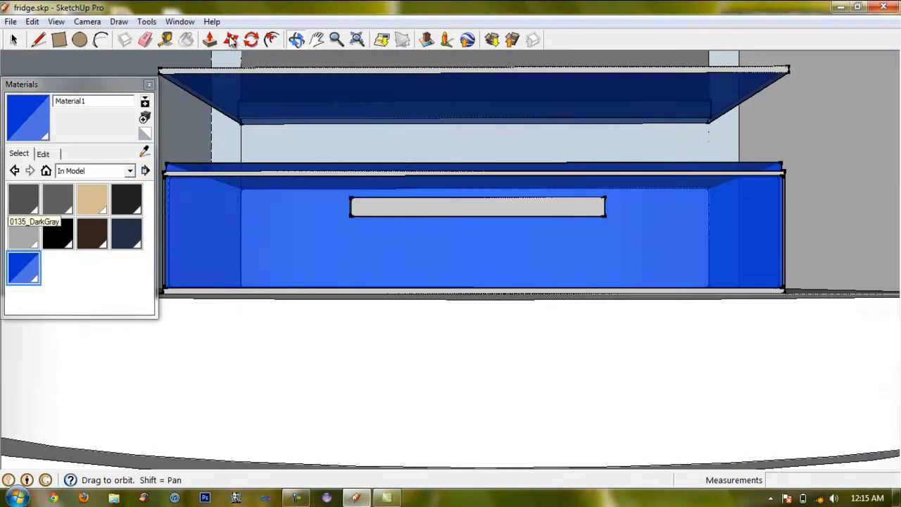
drag(422, 211, 422, 176)
click(336, 39)
scroll(340, 113, down, 3)
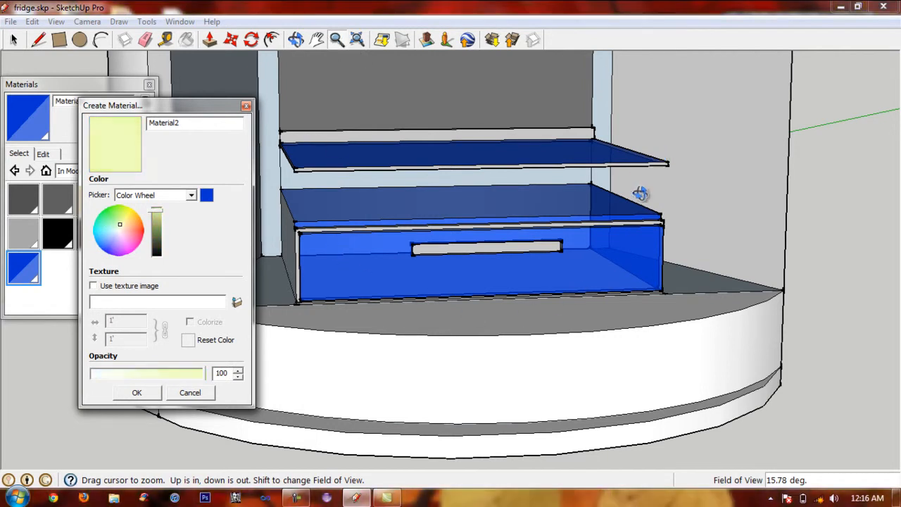
click(137, 392)
click(58, 268)
Try Material2 on the fridge's inner back panel, corner strips and side walls
click(422, 92)
click(269, 60)
click(218, 140)
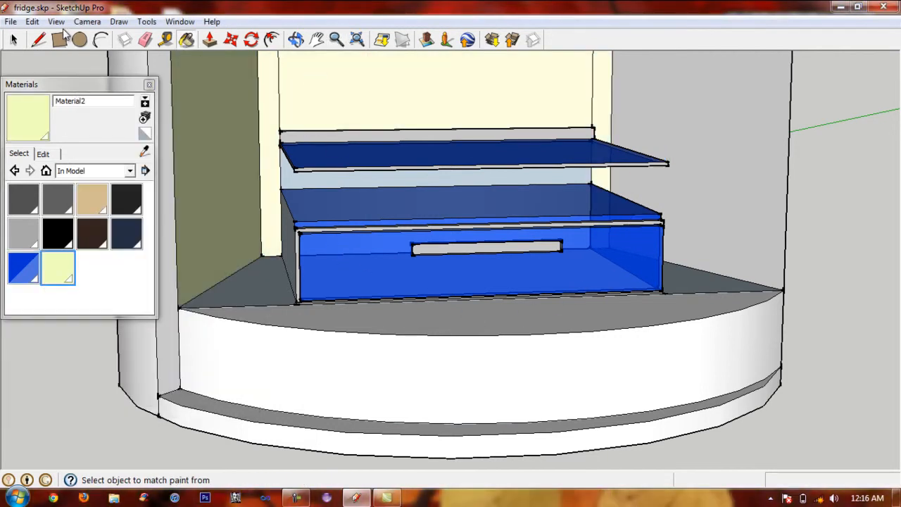
click(693, 162)
mouse_move(539, 267)
middle_down()
mouse_move(648, 58)
mouse_move(323, 42)
middle_up()
key(ctrl+z)
key(ctrl+z)
key(ctrl+z)
key(ctrl+z)
key(ctrl+z)
Try the dark gray and black materials on the fridge's inner back and side walls
click(58, 200)
click(24, 199)
key(ctrl+z)
key(ctrl+z)
key(ctrl+z)
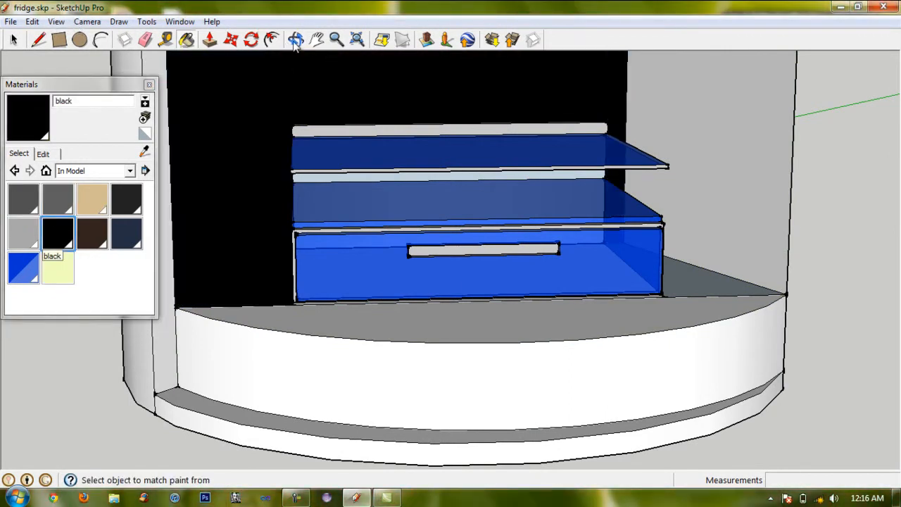
Paint the inner floor, both side walls and the back panel with the 96,96,96 gray material
click(58, 200)
click(242, 285)
click(693, 280)
click(694, 204)
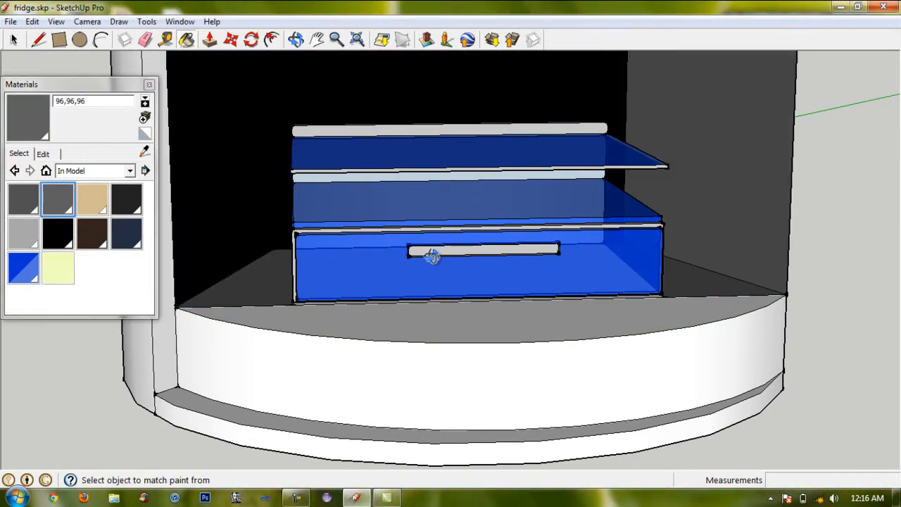
click(436, 91)
click(211, 79)
Try the translucent blue Material1 on the narrow vertical strips beside the back panel
click(24, 268)
click(282, 205)
middle_drag(359, 283, 585, 281)
Paint the narrow vertical strips beside the back panel and the section below the lowest shelf with 96,96,96 gray
click(57, 200)
click(427, 69)
click(58, 200)
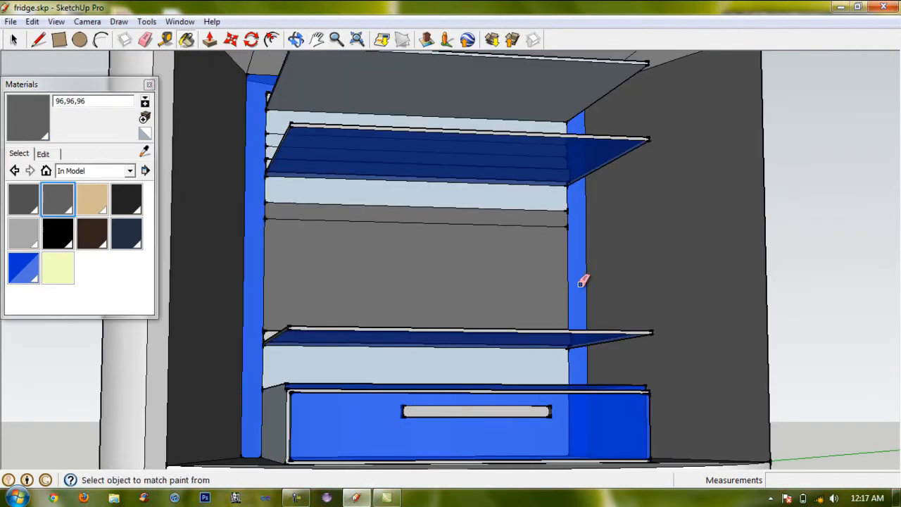
click(581, 283)
click(338, 352)
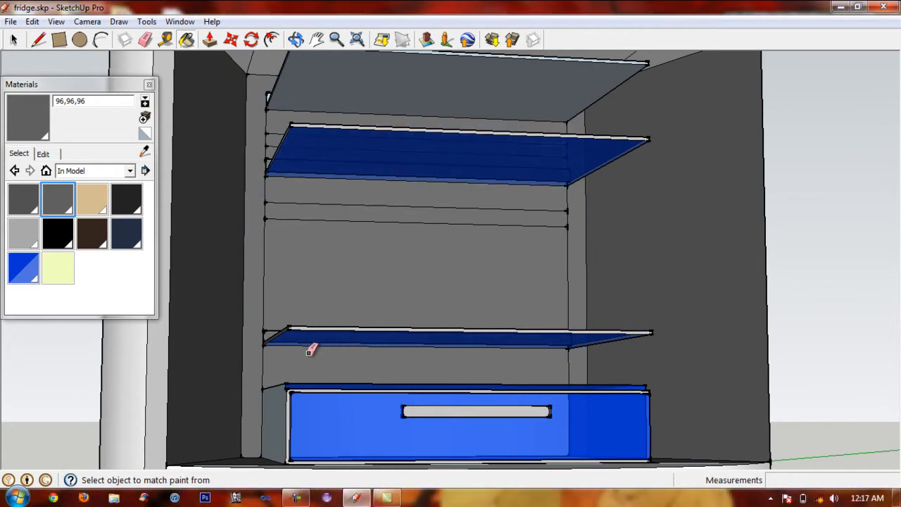
Undo the last gray fills and repaint the back panel sections around the middle shelf with 96,96,96
key(ctrl+z)
key(ctrl+z)
key(ctrl+z)
key(ctrl+z)
click(303, 193)
click(276, 140)
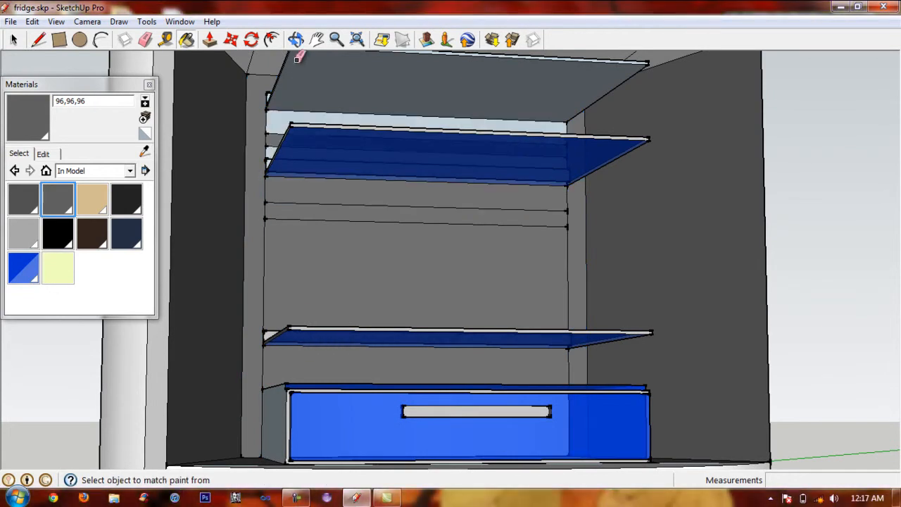
click(299, 118)
Paint the strip behind the middle shelf with the LightGray material
click(23, 234)
middle_drag(352, 240, 433, 275)
click(24, 235)
click(395, 147)
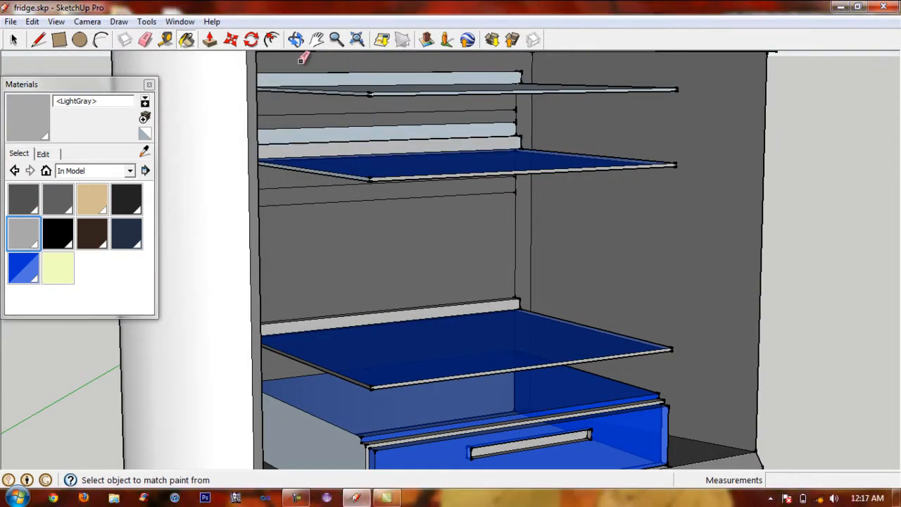
Paint the middle shelf's side edge with the LightGray material
click(296, 39)
drag(437, 247, 395, 243)
click(337, 39)
drag(423, 295, 423, 183)
click(317, 40)
drag(352, 190, 774, 380)
click(337, 39)
mouse_move(422, 296)
mouse_down()
mouse_move(423, 183)
mouse_move(422, 240)
mouse_up()
click(316, 39)
drag(352, 176, 563, 352)
click(24, 234)
click(357, 197)
scroll(311, 295, down, 5)
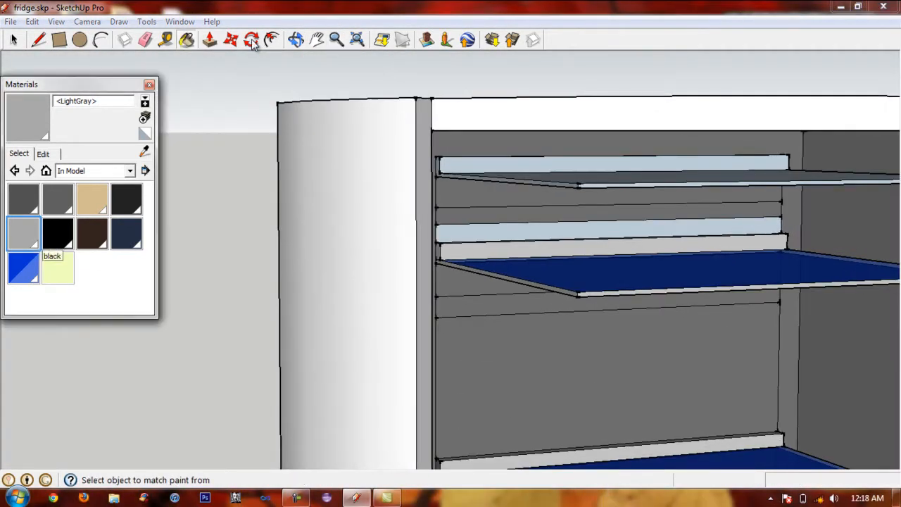
Paint the unpainted back section above the middle shelf with 96,96,96 and the top shelf's surface with translucent blue Material1
click(58, 200)
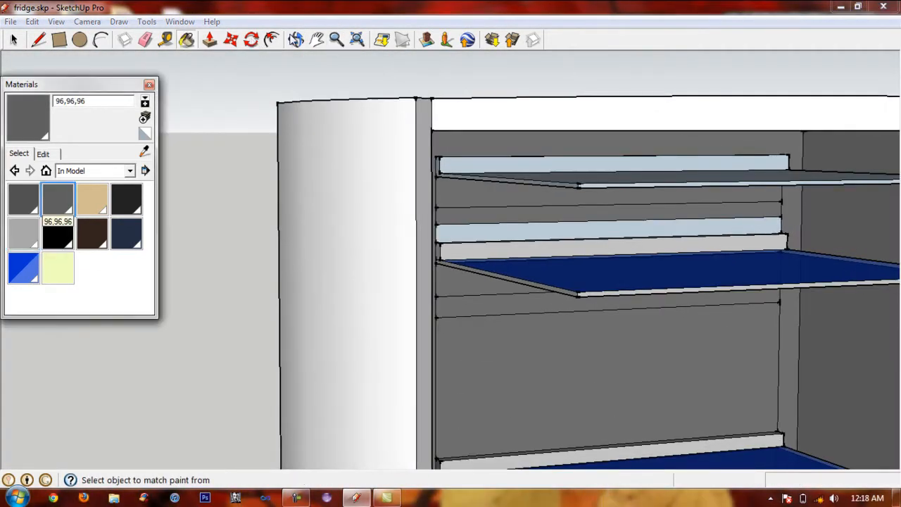
click(605, 231)
click(24, 233)
click(24, 268)
click(676, 178)
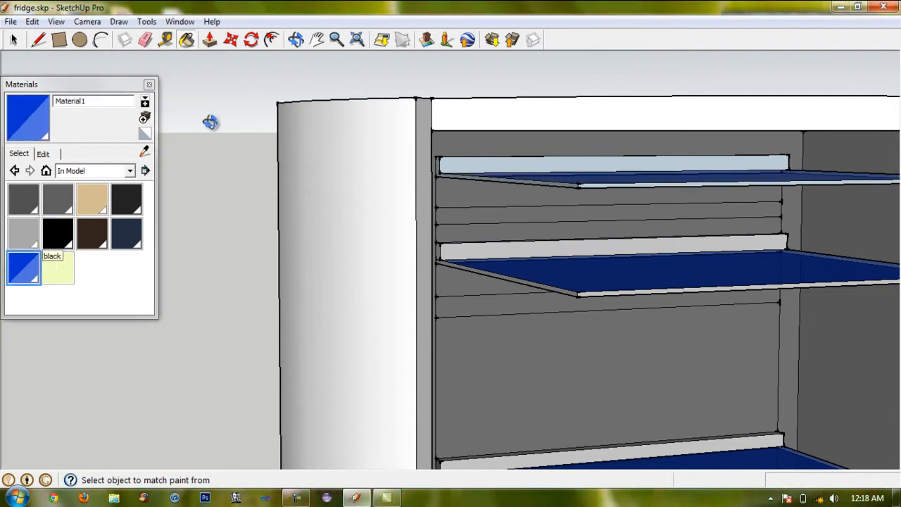
Paint the strip behind the top shelf and its edges with LightGray, and the shelf's underside with Material1
click(24, 234)
click(466, 162)
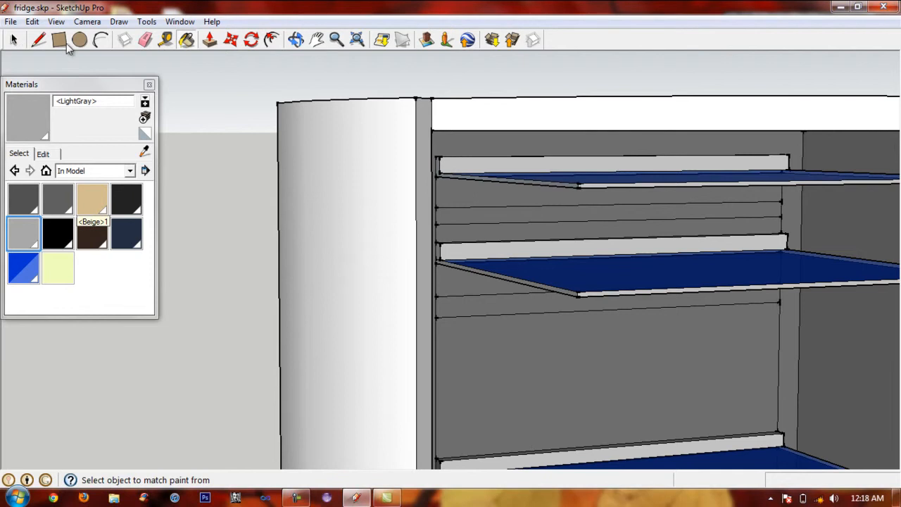
click(317, 41)
drag(606, 204, 264, 194)
click(296, 41)
mouse_move(479, 176)
mouse_down()
mouse_move(352, 218)
mouse_move(345, 183)
mouse_move(418, 157)
mouse_move(396, 109)
mouse_up()
click(296, 41)
click(24, 267)
click(390, 103)
Paint the drawer block's remaining unpainted side face with the LightGray material
click(296, 40)
mouse_move(310, 141)
mouse_down()
mouse_move(366, 246)
mouse_move(327, 228)
mouse_move(275, 232)
mouse_up()
click(337, 40)
drag(338, 127, 331, 212)
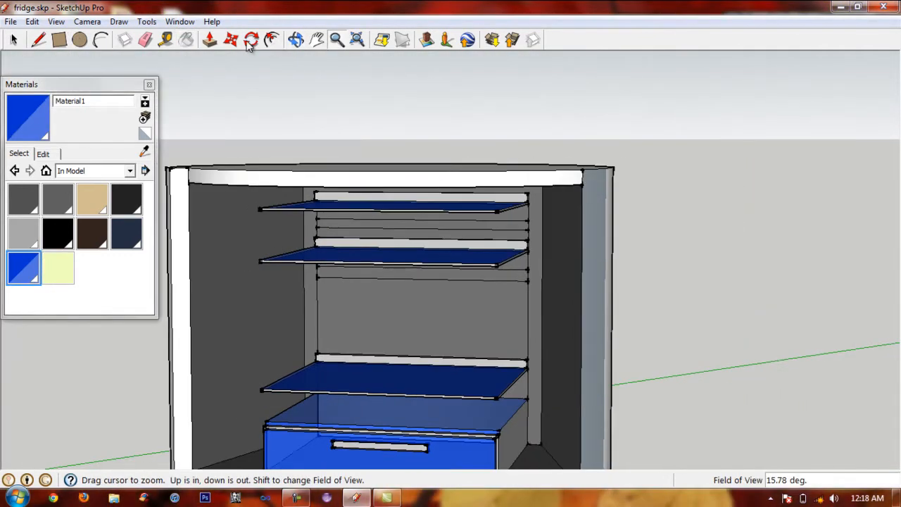
click(317, 40)
drag(434, 320, 481, 221)
click(296, 40)
drag(366, 208, 498, 235)
key(b)
alt+click(547, 258)
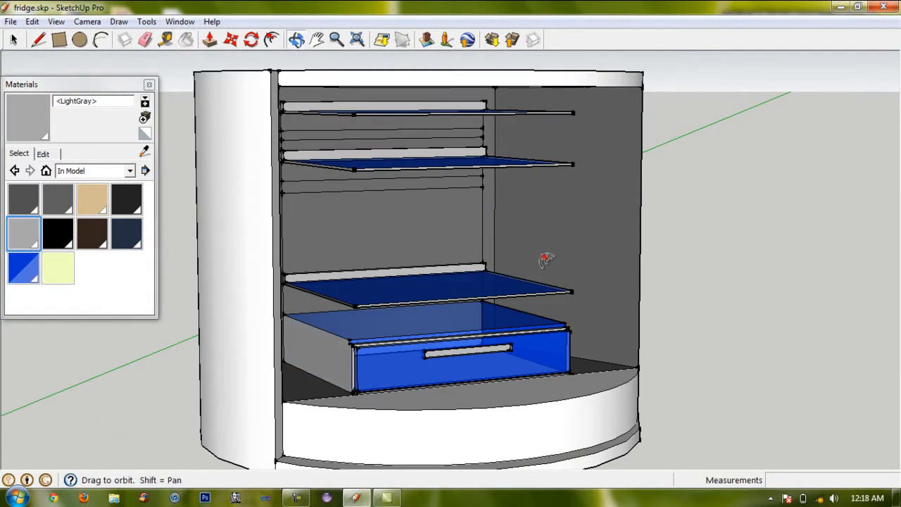
Paint the fridge's curved outer shell with the LightGray material
middle_drag(547, 257, 542, 257)
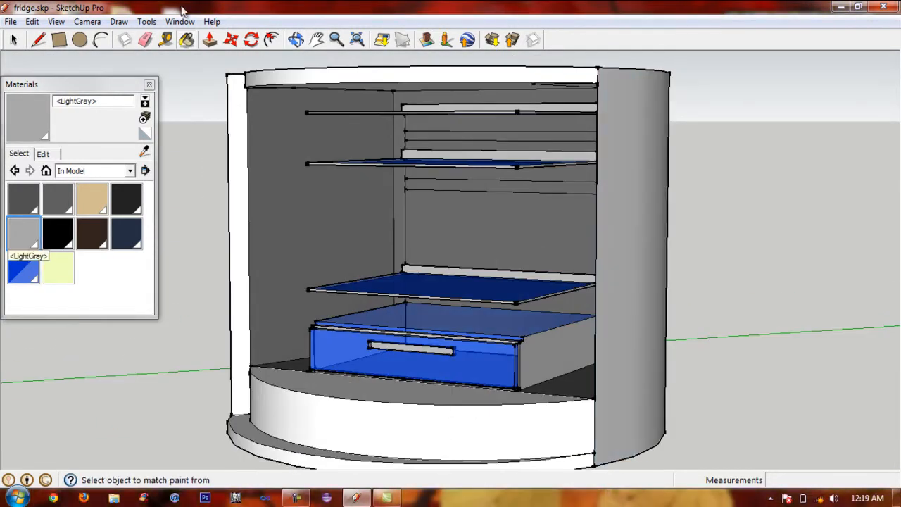
click(296, 41)
drag(352, 211, 535, 282)
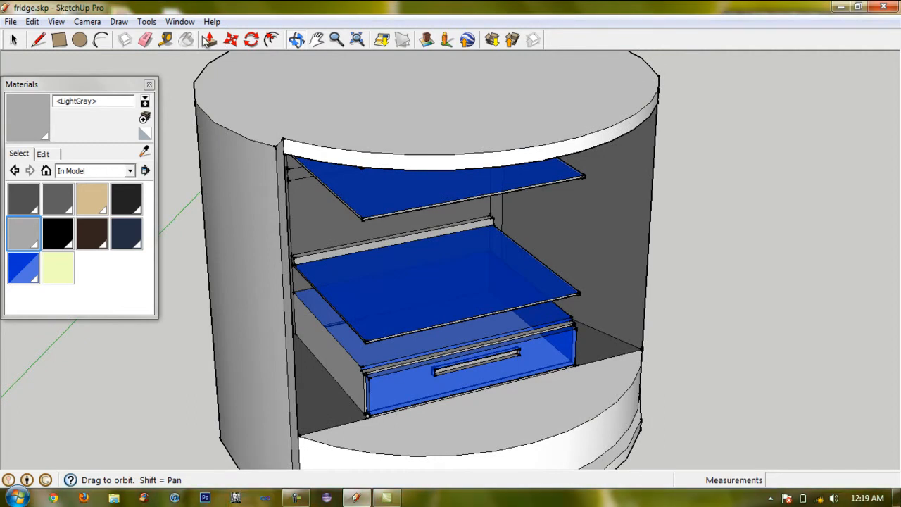
Try the translucent blue Material1 on the curved outer shell
click(23, 268)
click(243, 282)
key(ctrl+z)
Paint the opening's vertical edge face and the curved rim of the top with the LightGray material
click(24, 233)
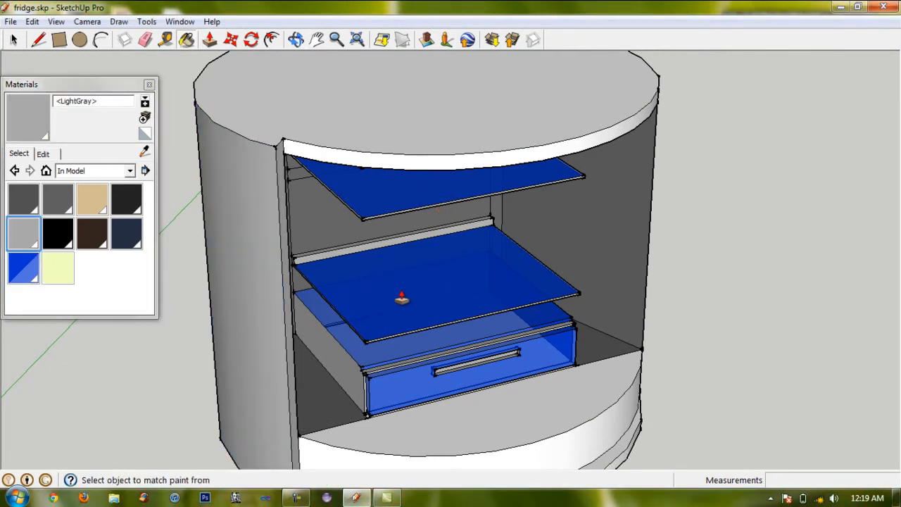
click(285, 282)
click(424, 162)
Paint the curved front and the top face of the base step below the drawer with 96,96,96 gray
click(295, 40)
drag(402, 264, 330, 186)
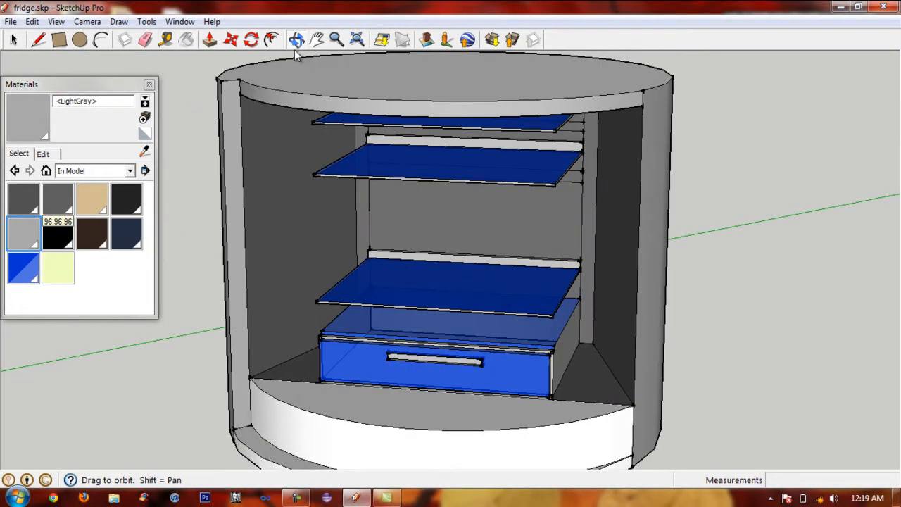
click(24, 233)
click(329, 186)
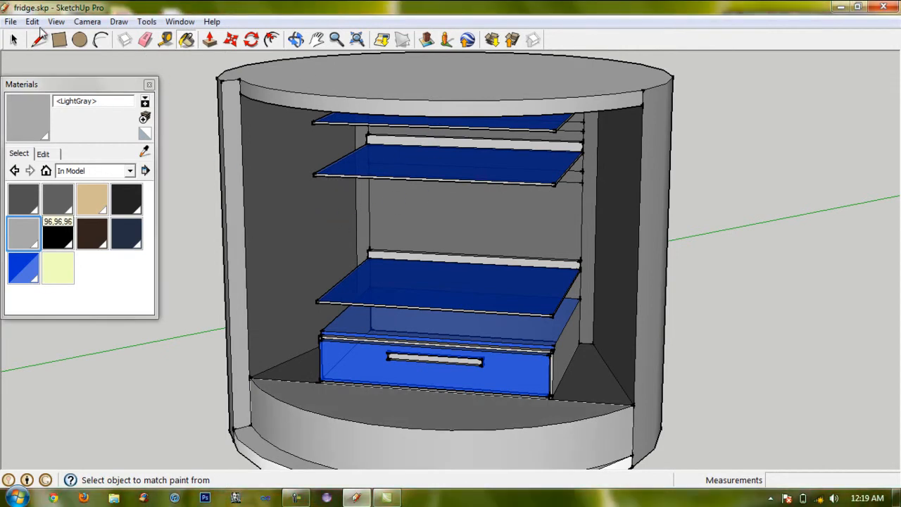
click(57, 200)
click(366, 441)
click(394, 408)
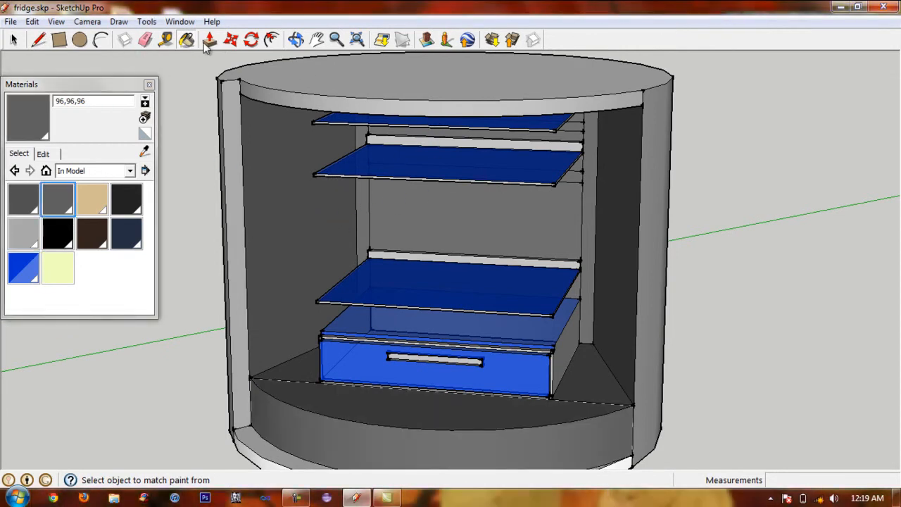
Paint the curved rim at the bottom of the base with the LightGray material
click(317, 40)
drag(428, 415, 416, 251)
click(24, 233)
click(354, 321)
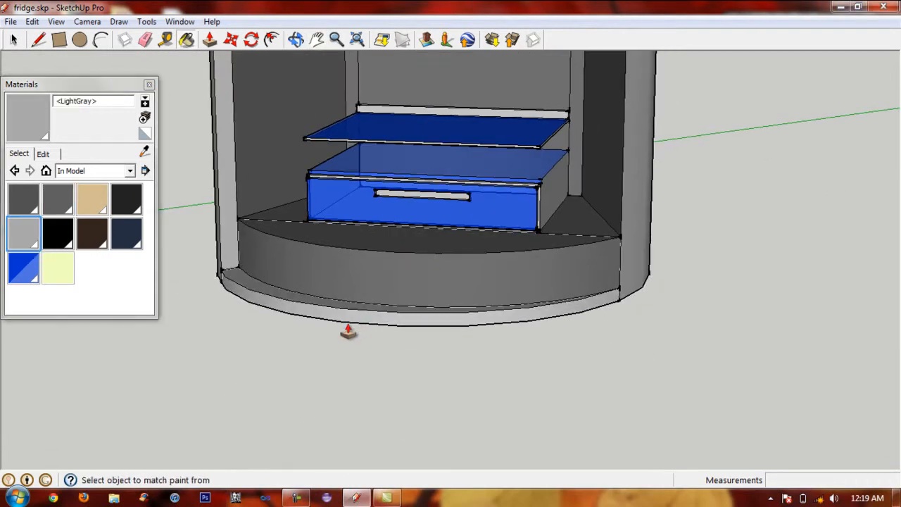
Paint the fridge's round top face with the translucent blue Material1
drag(449, 224, 493, 232)
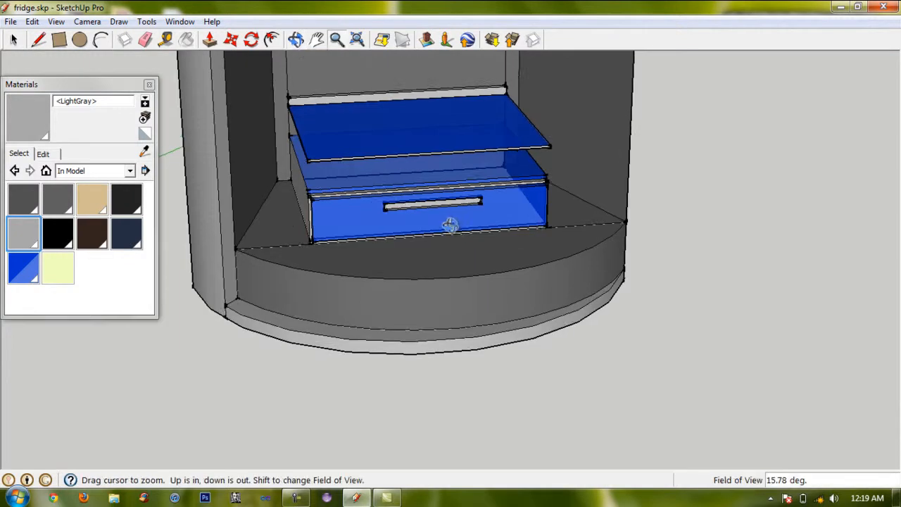
click(337, 39)
drag(414, 91, 414, 161)
drag(420, 204, 421, 169)
click(316, 39)
drag(432, 103, 432, 192)
click(24, 267)
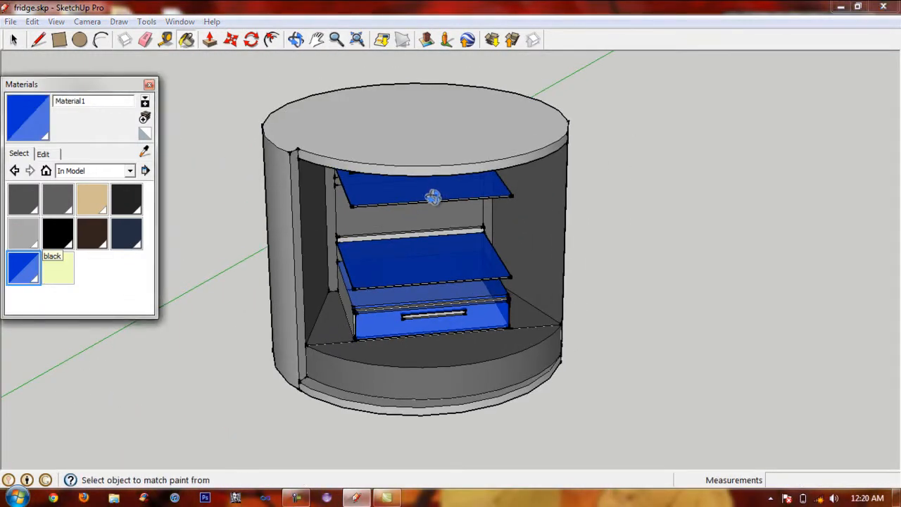
click(433, 197)
Draw an arc on the top face between the opening's two front corners, bulging about 1' 11 11/16" toward the back
click(296, 40)
drag(301, 62, 394, 114)
key(z)
drag(235, 60, 190, 56)
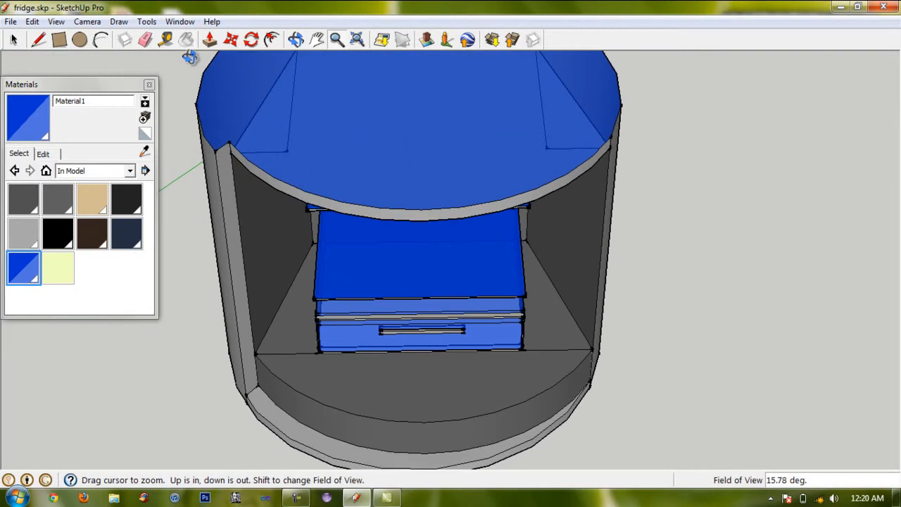
click(317, 40)
drag(331, 134, 316, 243)
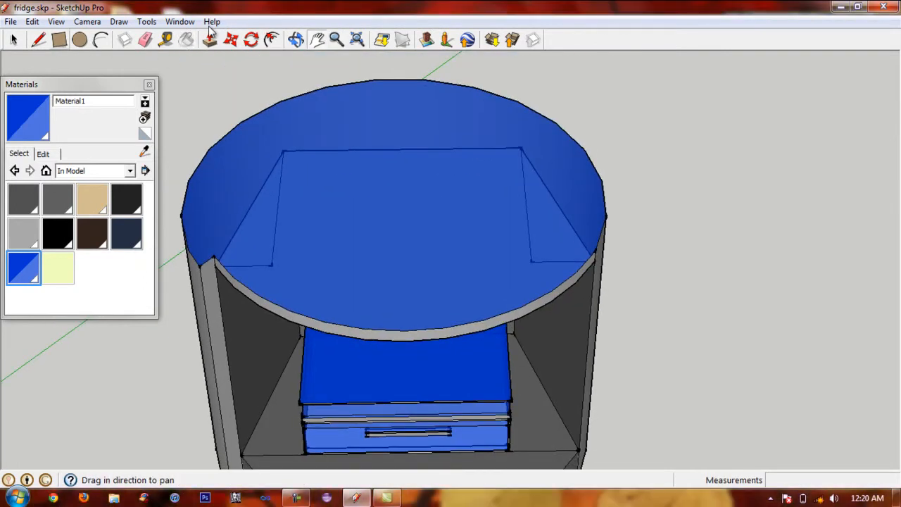
click(595, 251)
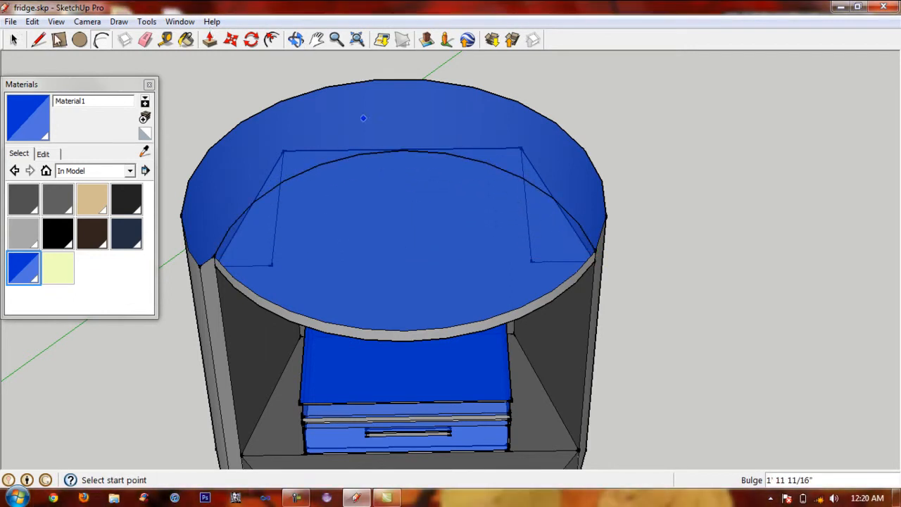
Try painting the rear part of the top face with LightGray, and undo it along with the arc drawn there
click(23, 233)
click(374, 96)
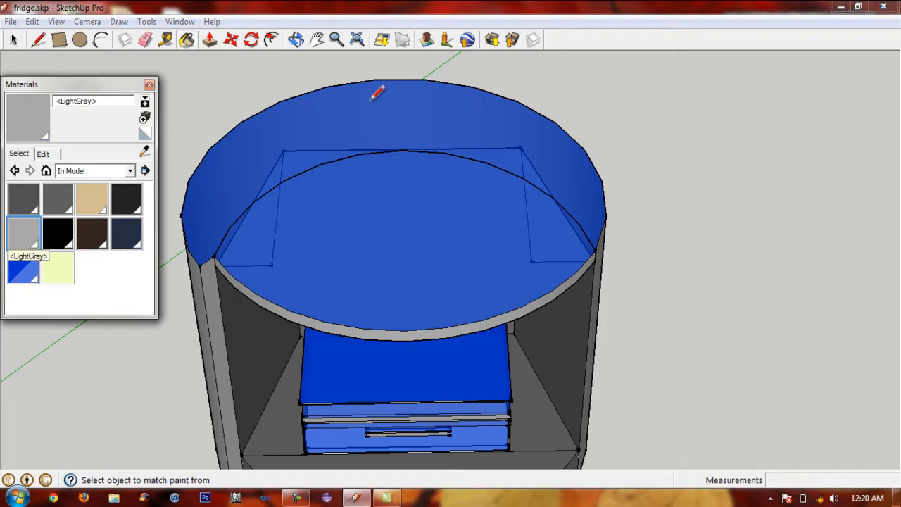
key(ctrl+z)
key(ctrl+z)
click(297, 40)
drag(338, 233, 423, 162)
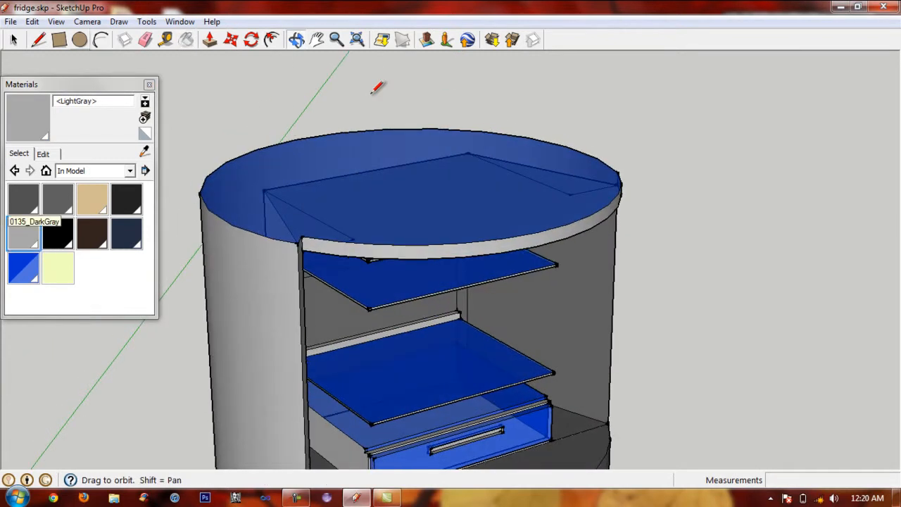
Draw an arc across the top face between the opening's front corners, bulging about 1' 9 1/2" backward, and paint the crescent behind it LightGray
key(a)
click(577, 92)
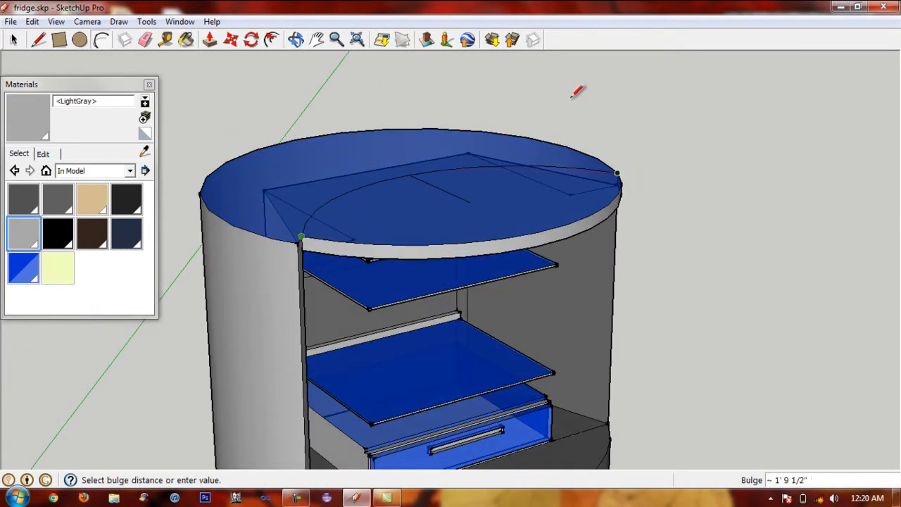
key(b)
click(368, 105)
Draw a line about 1' 1" long on the top slab's underside from each corner outline to the curved front edge
key(p)
middle_drag(375, 104, 581, 115)
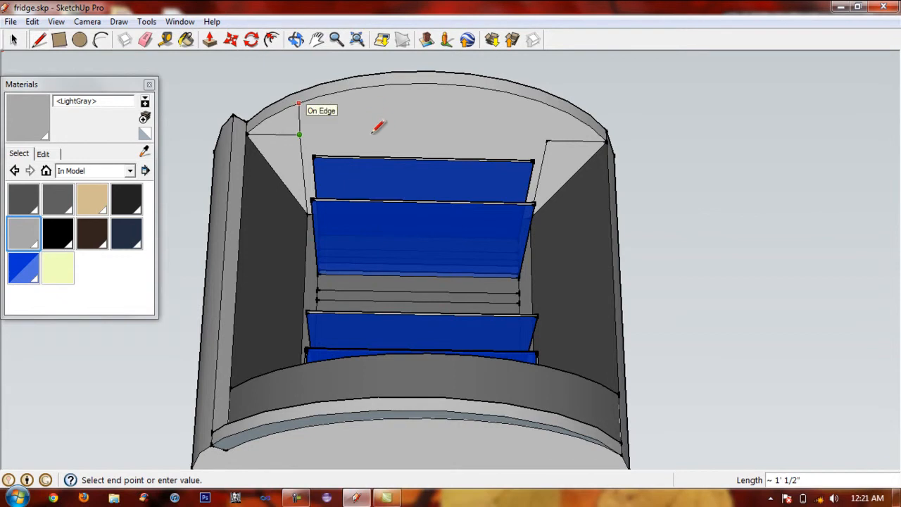
key(Escape)
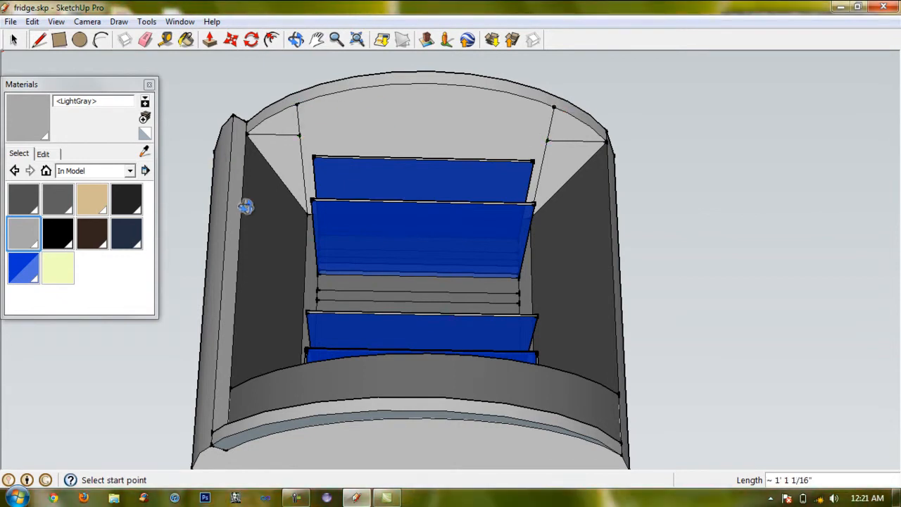
Push the left front corner section of the top slab up 2 9/16" to cut it away
middle_drag(267, 195, 328, 183)
key(p)
drag(279, 128, 324, 45)
middle_drag(411, 200, 446, 133)
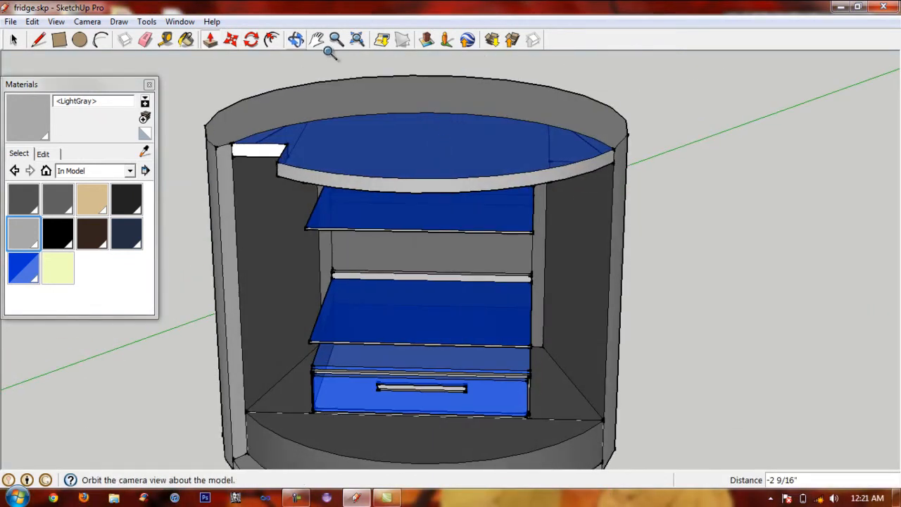
Push the right front corner section of the top slab through its full thickness to cut a matching notch
click(299, 42)
drag(408, 282, 392, 251)
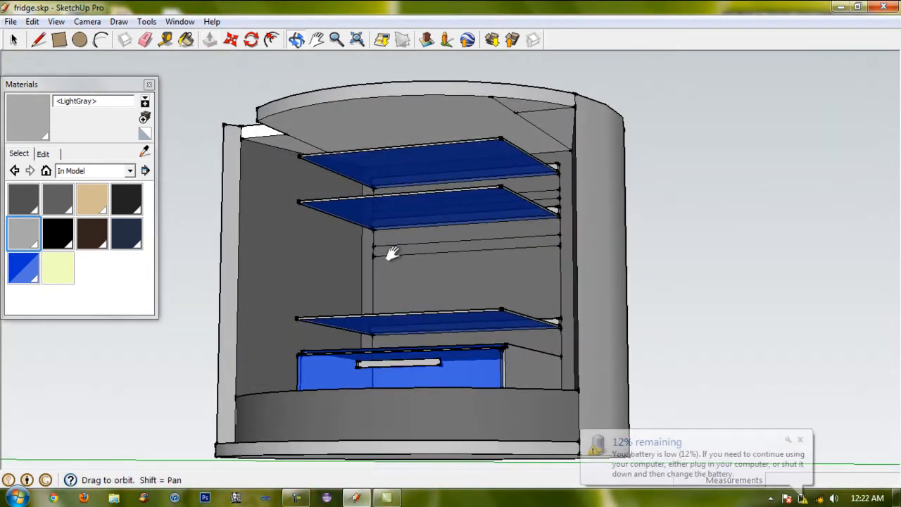
key(p)
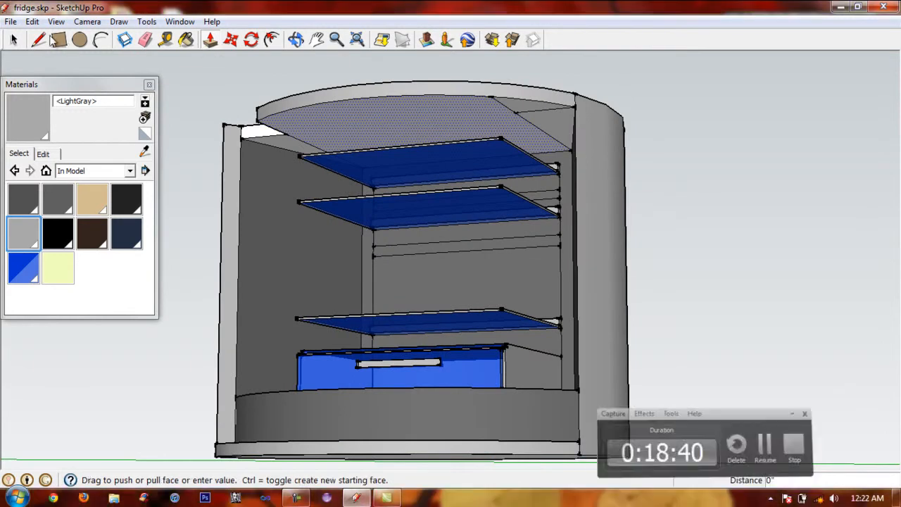
text(.5)
key(Return)
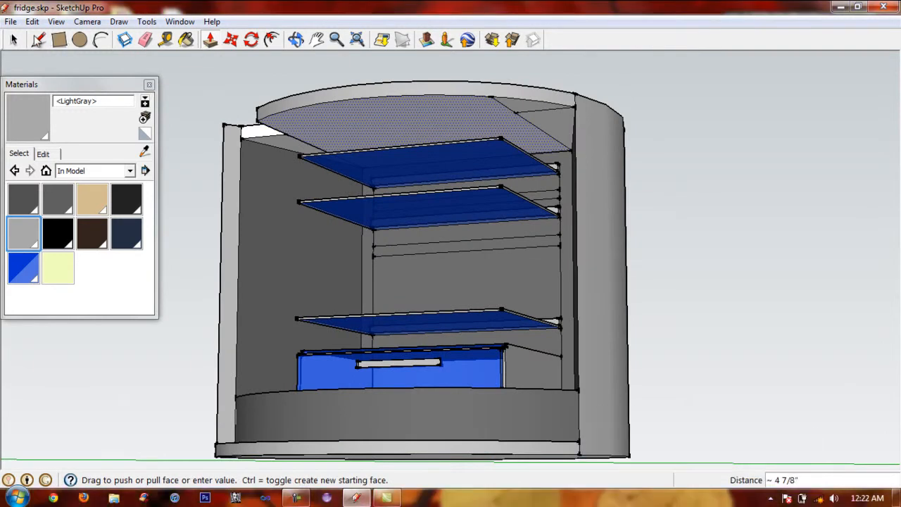
click(213, 41)
click(313, 129)
click(367, 143)
middle_drag(363, 144, 288, 137)
Paint the underside of the top slab with the translucent blue Material1
click(23, 269)
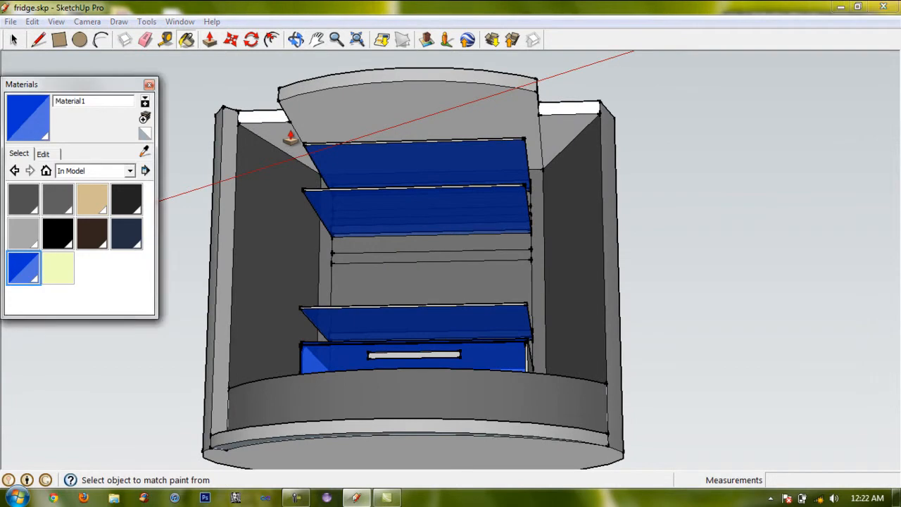
click(287, 138)
click(309, 127)
middle_drag(356, 155, 363, 172)
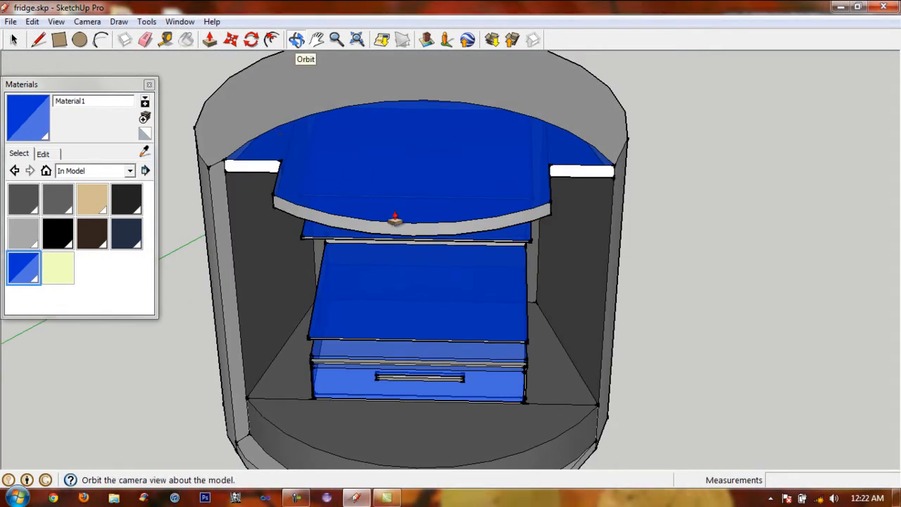
Try pulling both notch faces forward about 1' 1/16" to fill the notches, and undo both pulls
drag(260, 167, 270, 192)
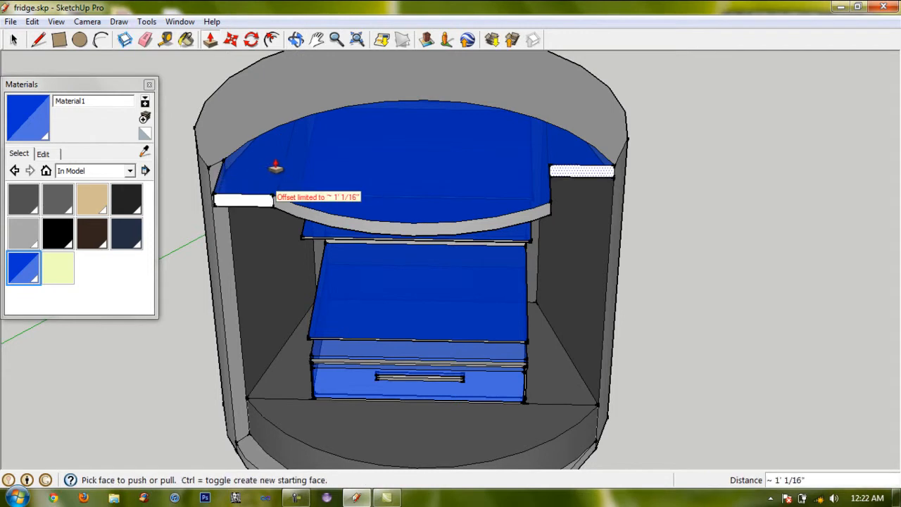
drag(567, 171, 552, 202)
middle_drag(280, 171, 381, 208)
key(ctrl+z)
key(ctrl+z)
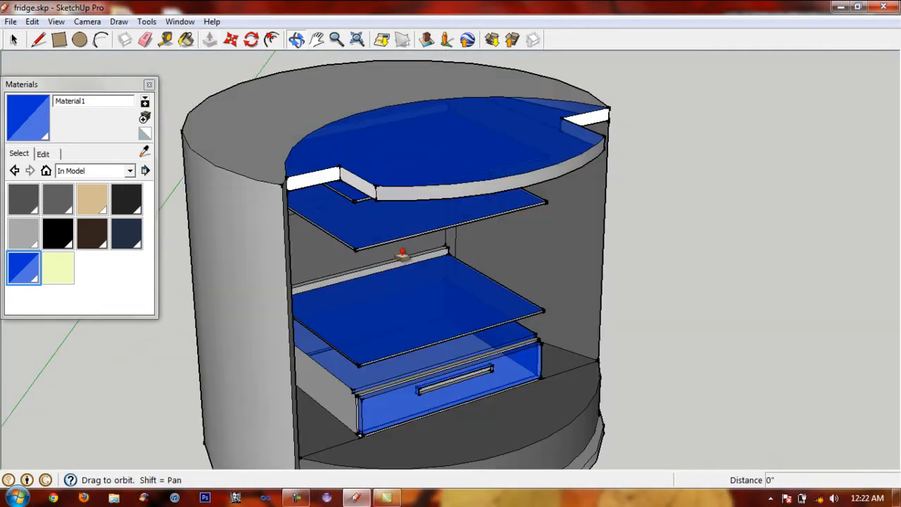
Pull the faces of both notches forward to the ends of the curved front edge, forming a block at each corner
drag(314, 178, 376, 186)
drag(591, 117, 604, 137)
key(ctrl+z)
scroll(280, 176, down, 1)
scroll(493, 252, up, 2)
middle_drag(547, 274, 280, 166)
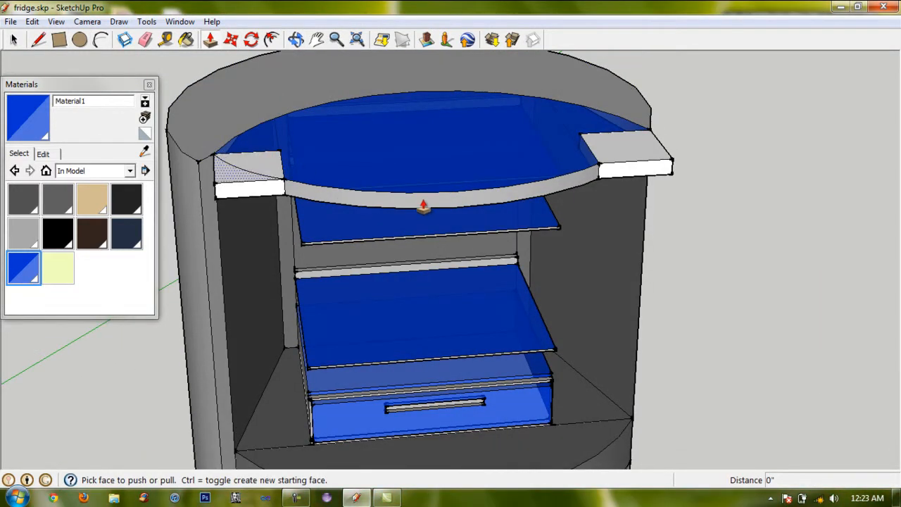
Trim the left corner block along an arc and draw an arc with a 2 3/16" bulge across the right block's top
click(416, 209)
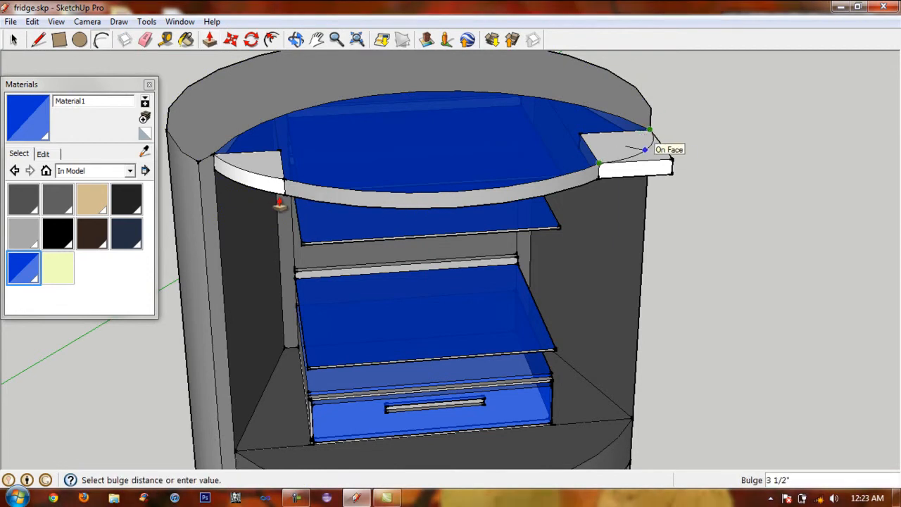
middle_drag(474, 215, 475, 209)
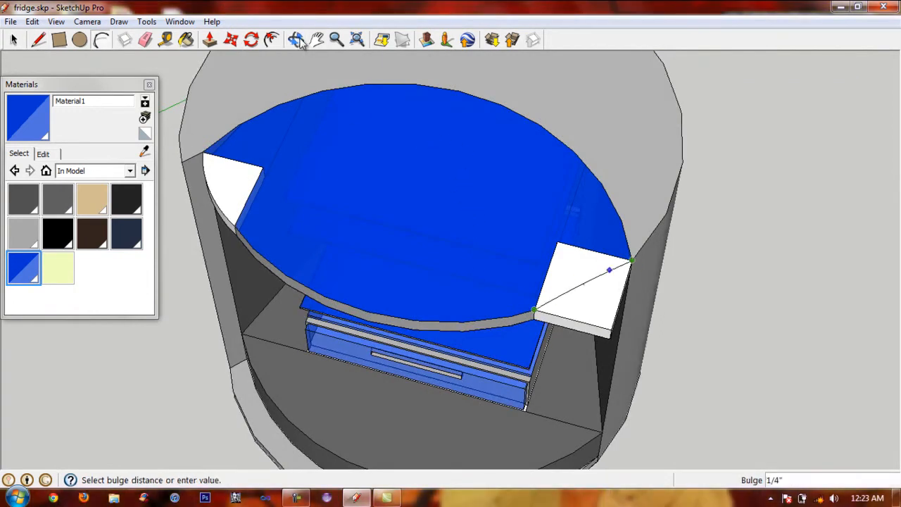
click(592, 295)
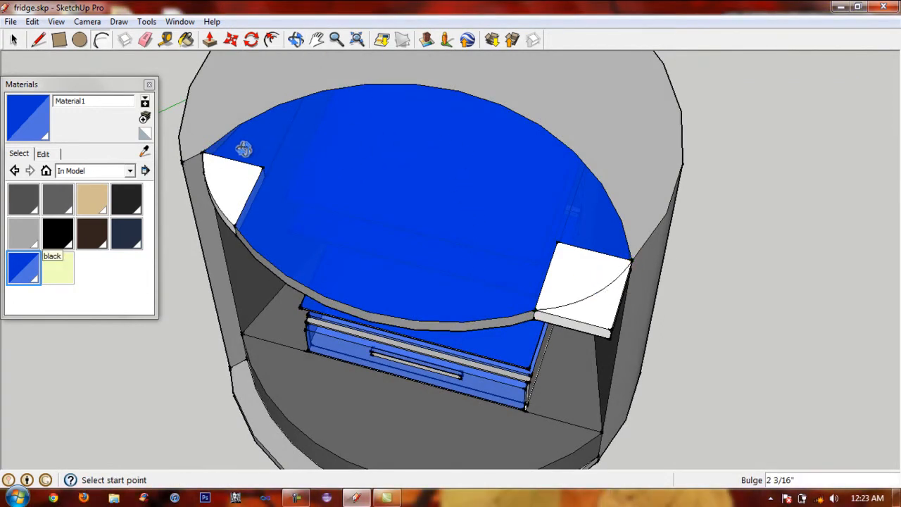
Push the right block's corner beyond the arc down 2 9/16" and erase the leftover geometry to round its front
click(54, 237)
key(space)
click(583, 276)
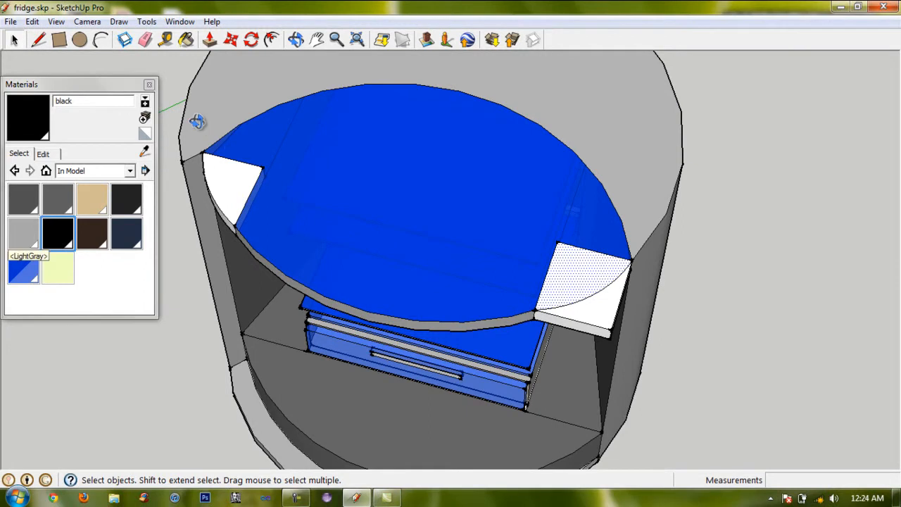
click(211, 40)
middle_drag(446, 147, 513, 145)
click(514, 145)
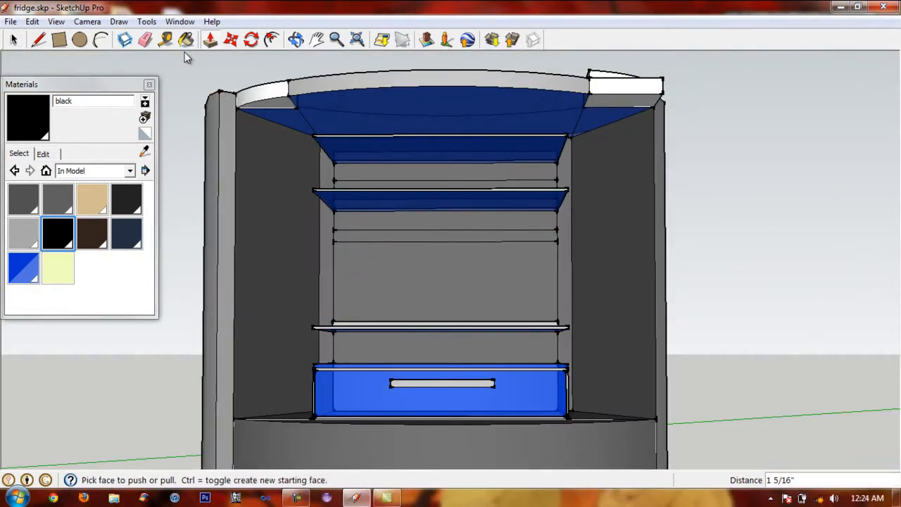
click(213, 46)
click(296, 40)
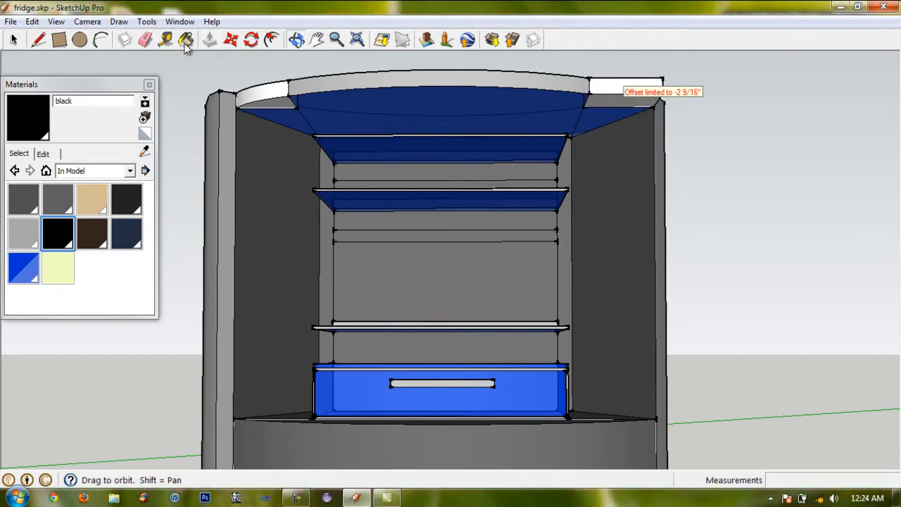
drag(436, 183, 445, 282)
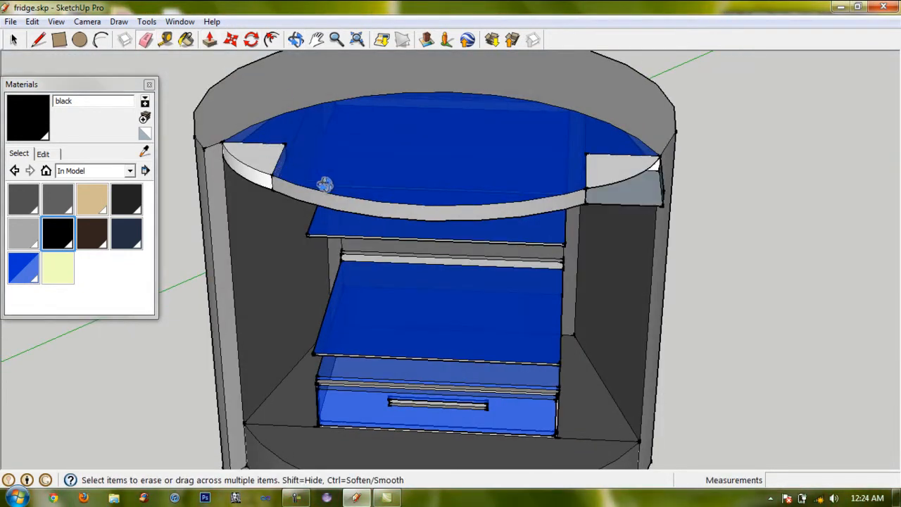
key(p)
middle_drag(368, 166, 447, 203)
click(464, 188)
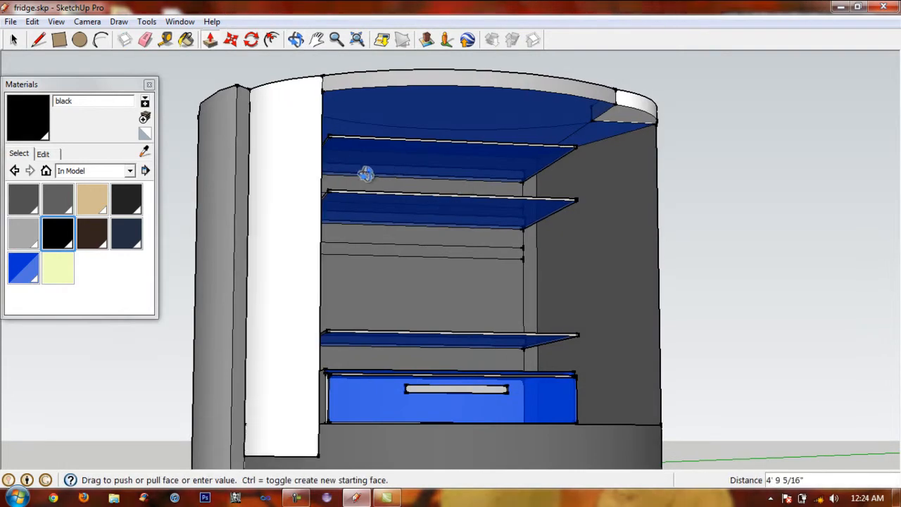
click(447, 179)
scroll(448, 179, down, 3)
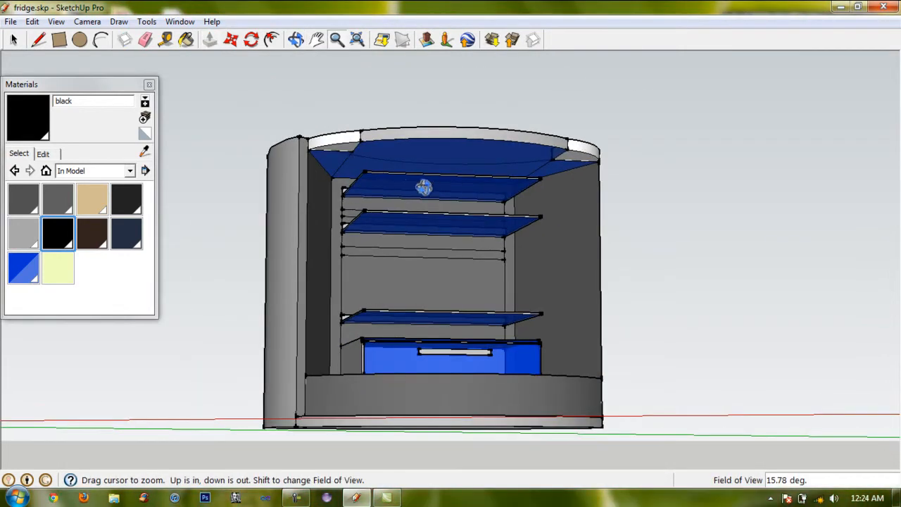
Pull the undersides of both rounded corner pieces down about 5' 1 1/2" to the base rim, forming front columns
key(p)
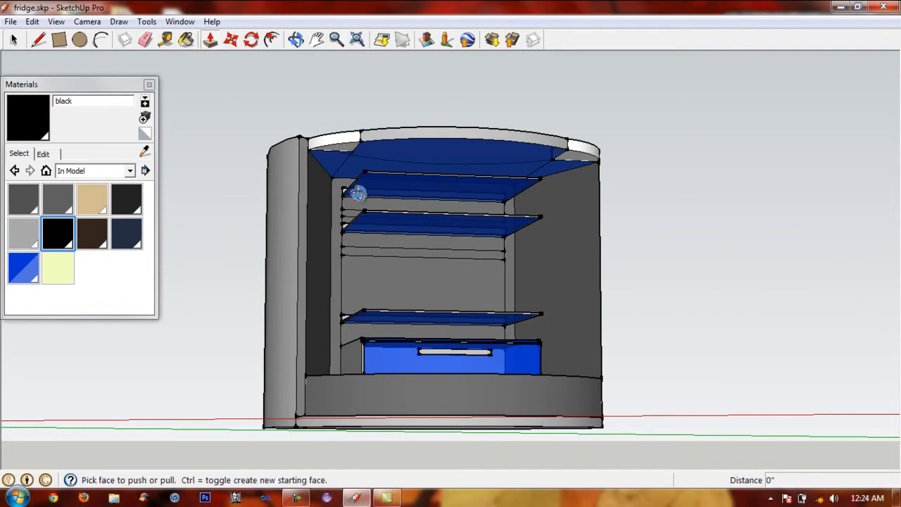
click(356, 188)
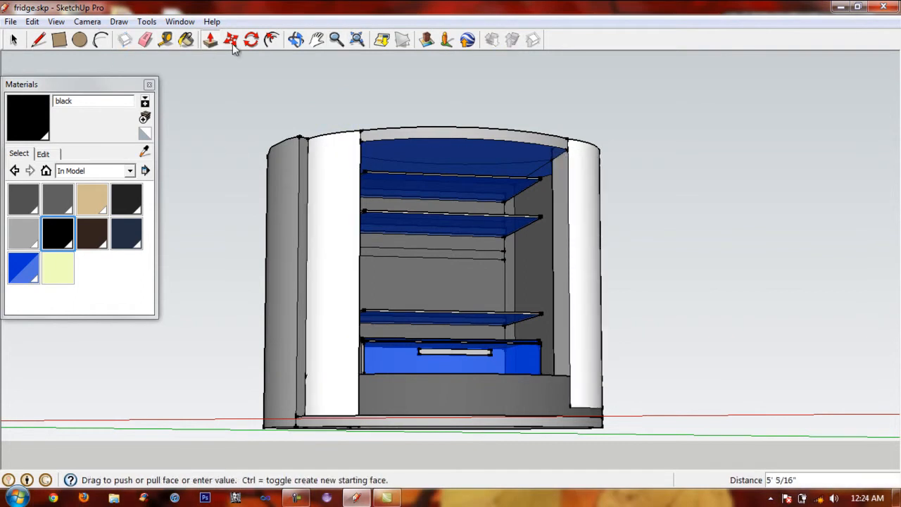
key(Escape)
click(577, 157)
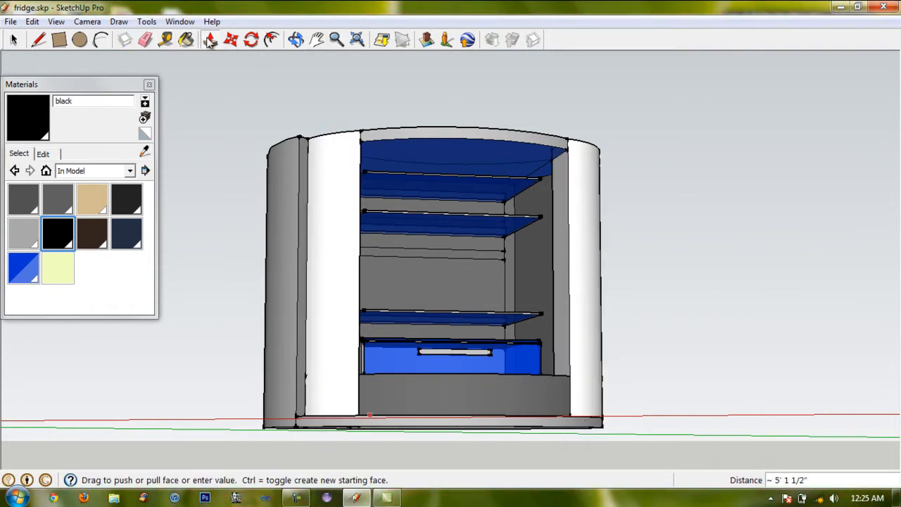
Extend the bottom of the right front column through the base rim to the base's underside
click(296, 40)
drag(352, 282, 304, 199)
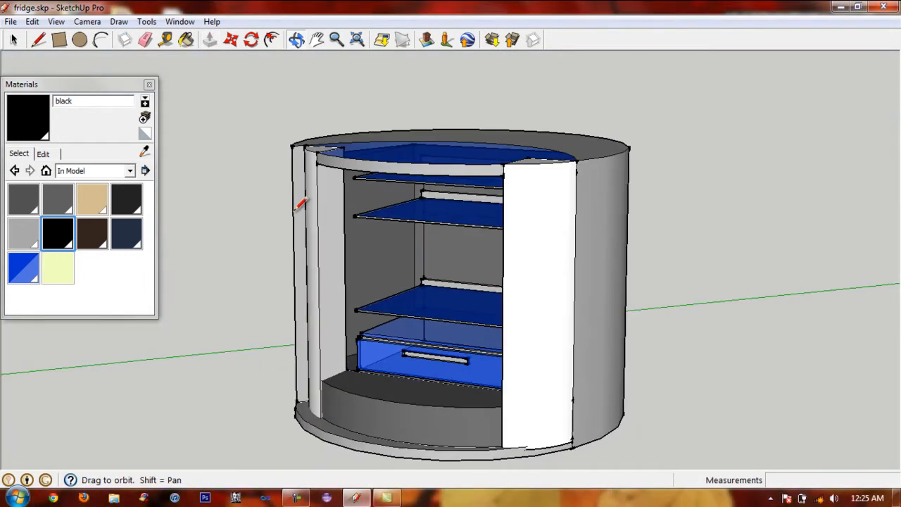
key(z)
scroll(297, 210, up, 5)
key(h)
drag(623, 423, 436, 194)
mouse_move(610, 211)
middle_down()
mouse_move(613, 201)
mouse_move(609, 223)
middle_up()
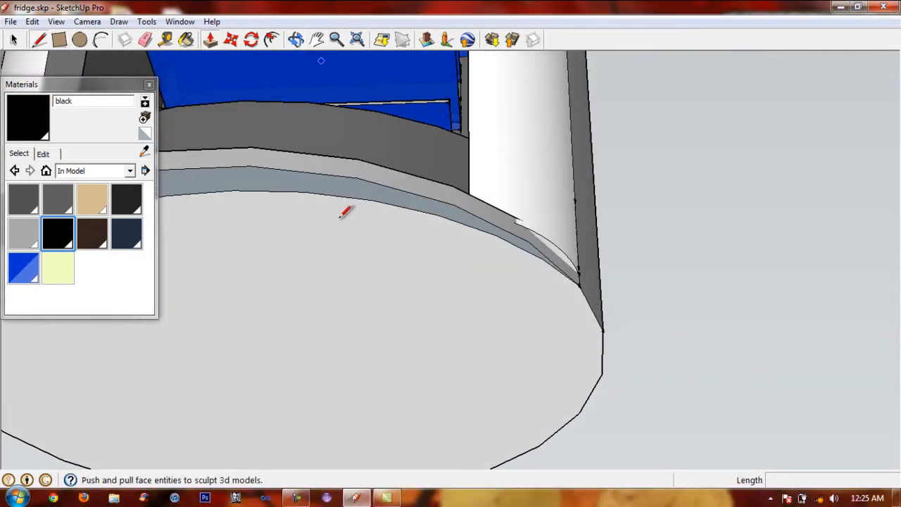
key(p)
click(492, 229)
key(Escape)
Try drawing a line and a rectangle on the base's underside from the inner corner of the right column's footprint
key(l)
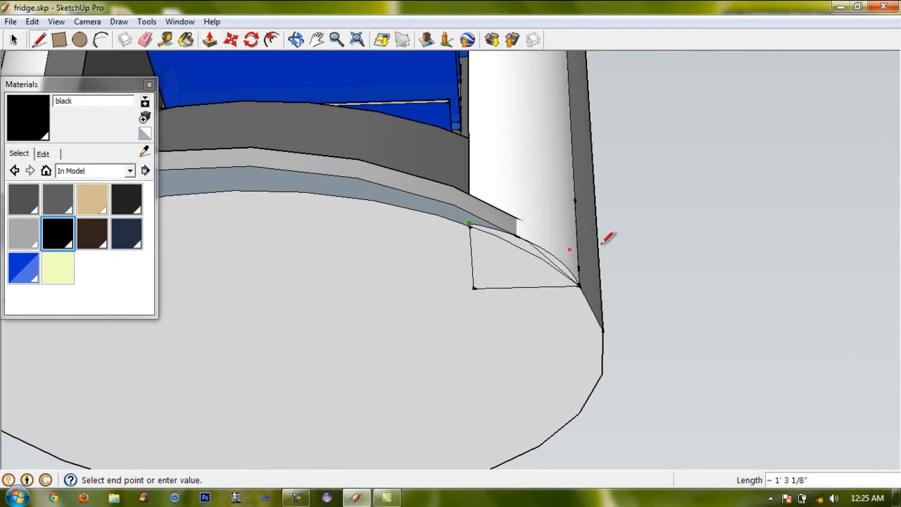
click(474, 288)
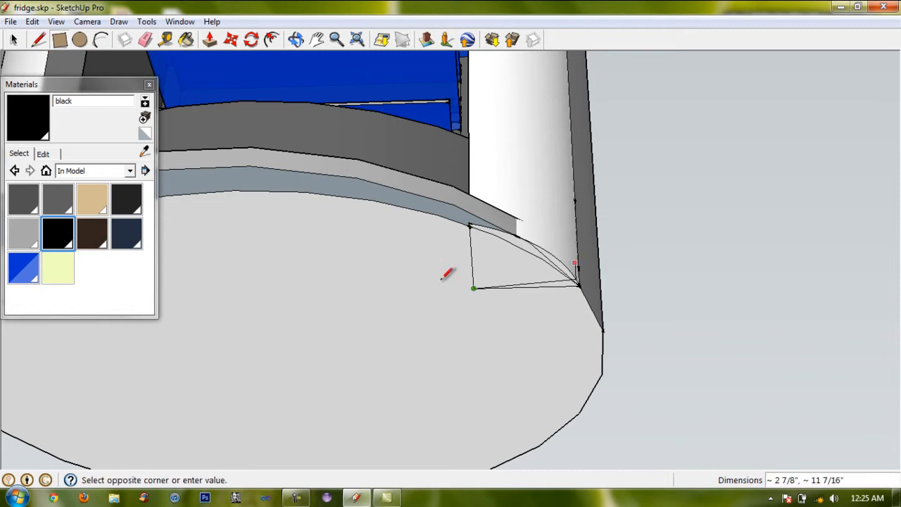
click(302, 254)
middle_drag(302, 253, 610, 253)
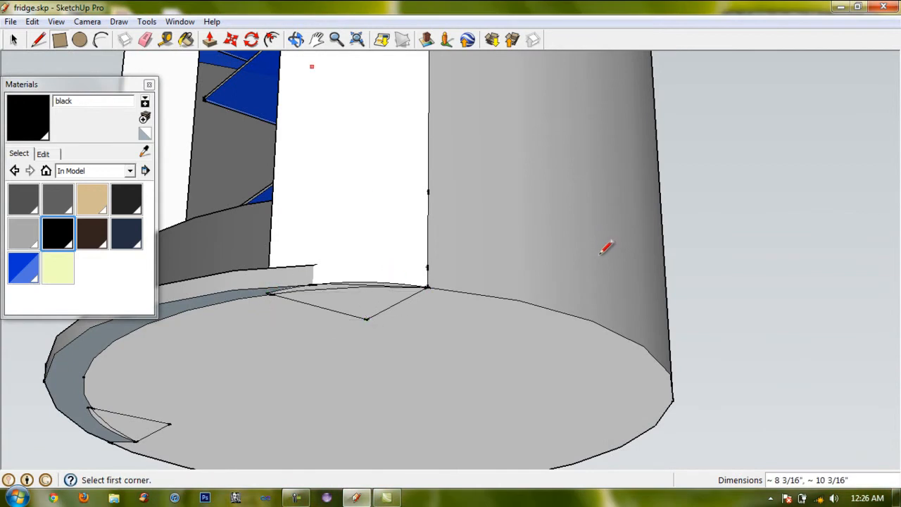
Pull the right column's footprint on the base's underside down 1 3/16"
click(210, 39)
drag(360, 302, 360, 314)
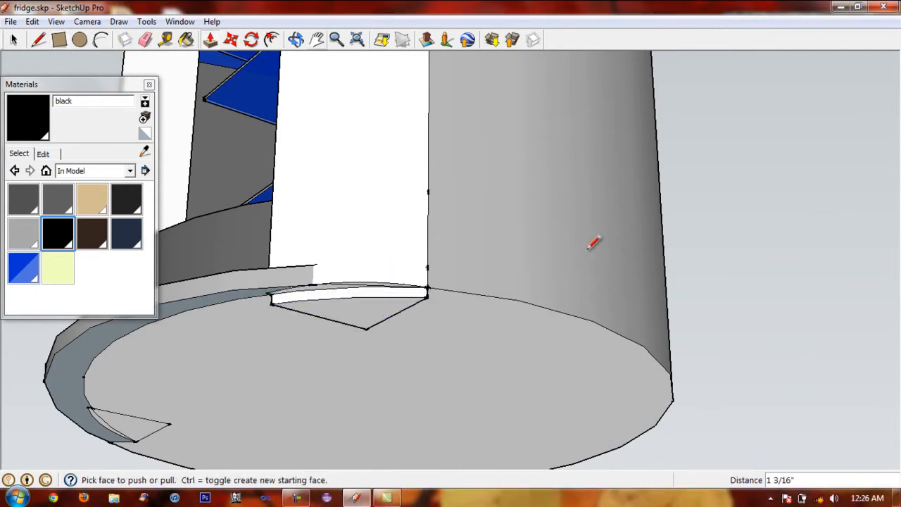
middle_drag(359, 281, 549, 380)
middle_drag(593, 242, 593, 243)
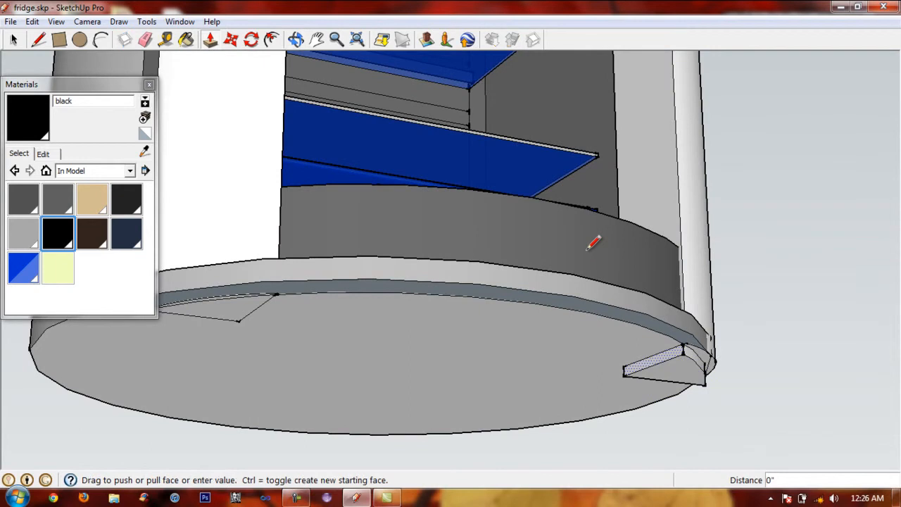
Pull the faces of the right corner piece under the base outward into a block projecting beyond the rim
drag(653, 359, 711, 367)
middle_drag(617, 229, 310, 79)
click(209, 39)
drag(718, 396, 718, 381)
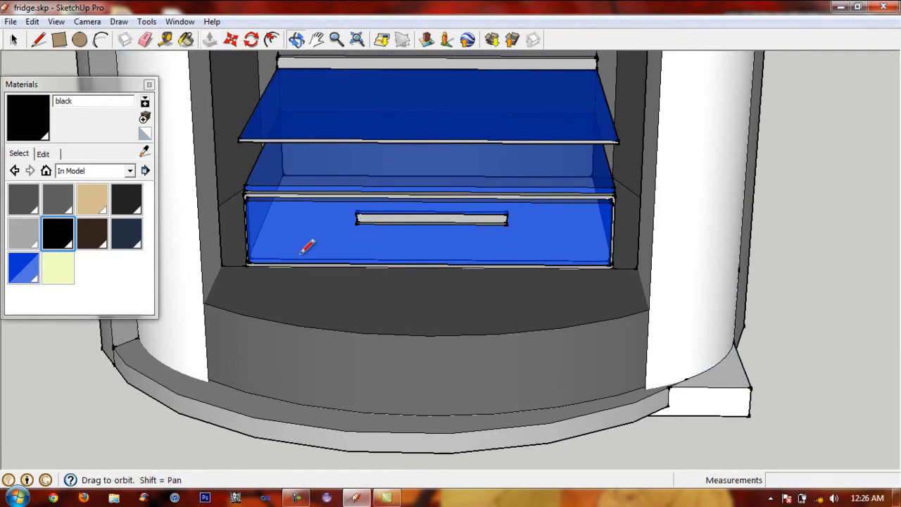
Pull the rear face of the right corner block back 5' 1 1/2" along the fridge's right side
middle_drag(308, 245, 301, 252)
middle_drag(468, 249, 334, 269)
drag(508, 401, 584, 426)
scroll(343, 169, down, 3)
middle_drag(349, 173, 304, 186)
drag(330, 224, 318, 225)
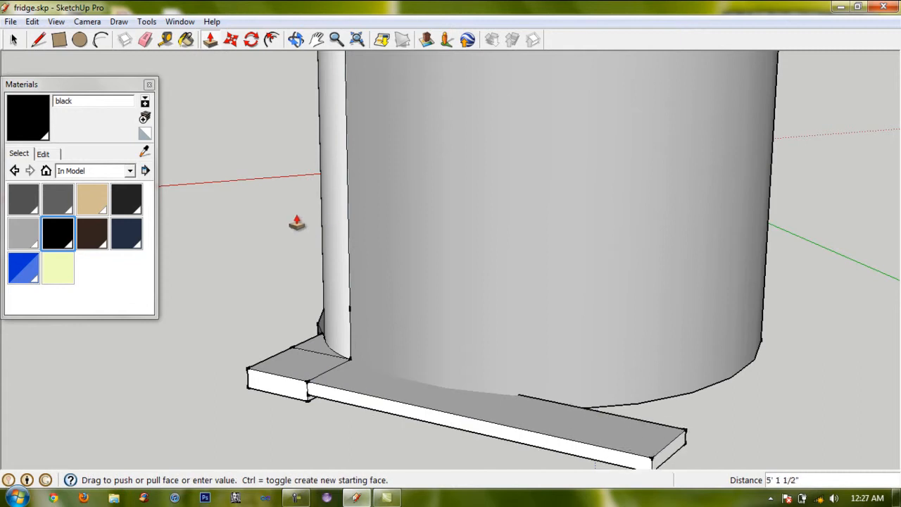
Try extending the side slab across the fridge's rear and raising its top 1 11/16", then undo those pulls
click(296, 221)
middle_drag(298, 224, 339, 222)
drag(394, 225, 275, 234)
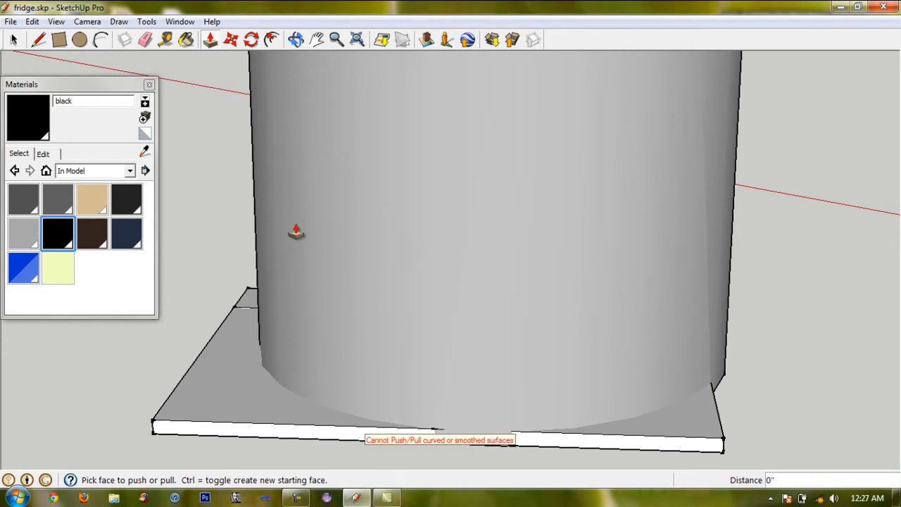
middle_drag(378, 256, 319, 257)
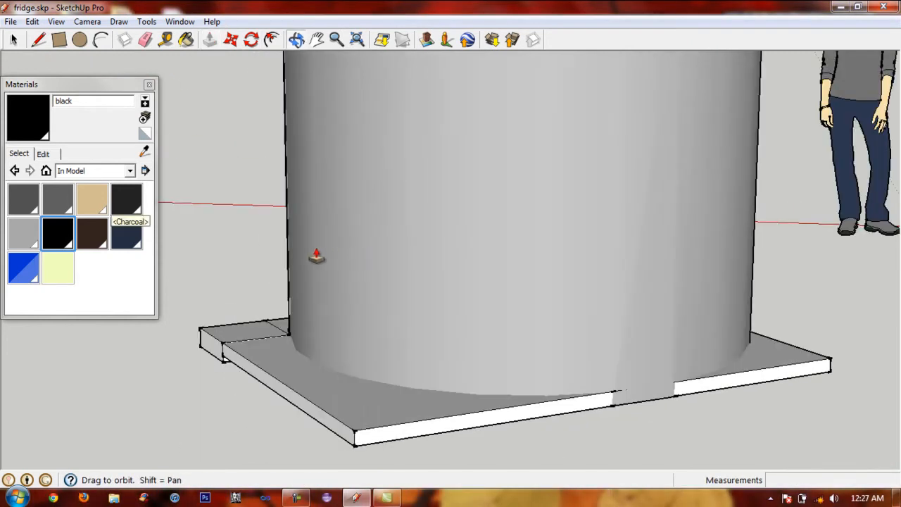
drag(423, 404, 422, 393)
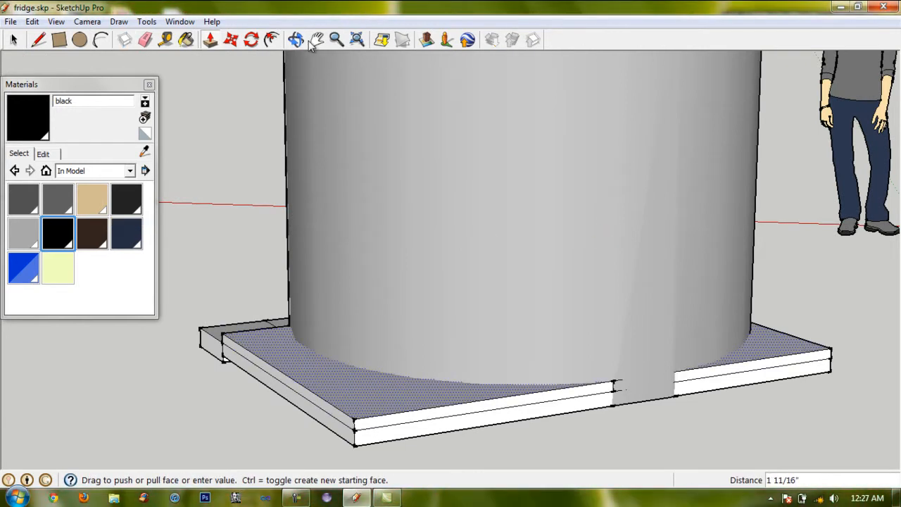
click(296, 44)
key(ctrl+z)
key(ctrl+z)
key(ctrl+z)
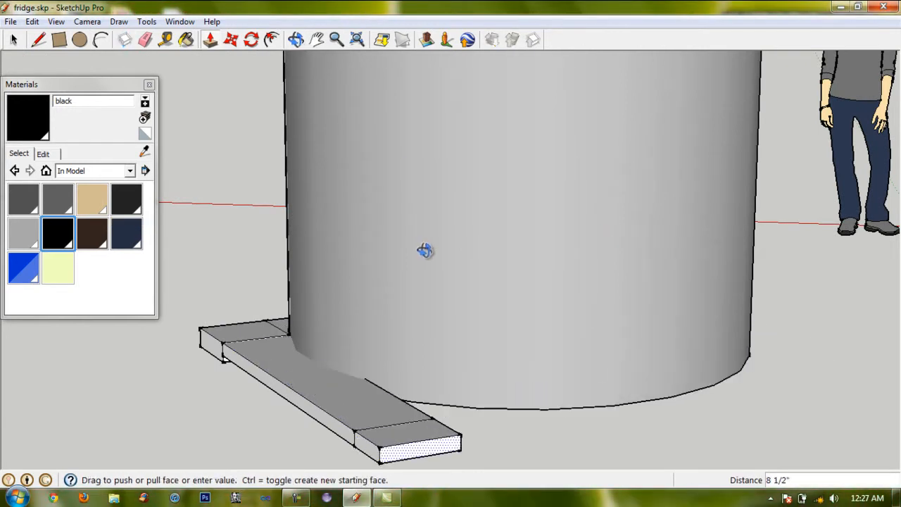
Pull the slab's rear section about 6' 2 9/16" across the fridge's back and push its rear face in 6 1/16"
drag(429, 254, 348, 125)
click(211, 41)
drag(201, 355, 701, 381)
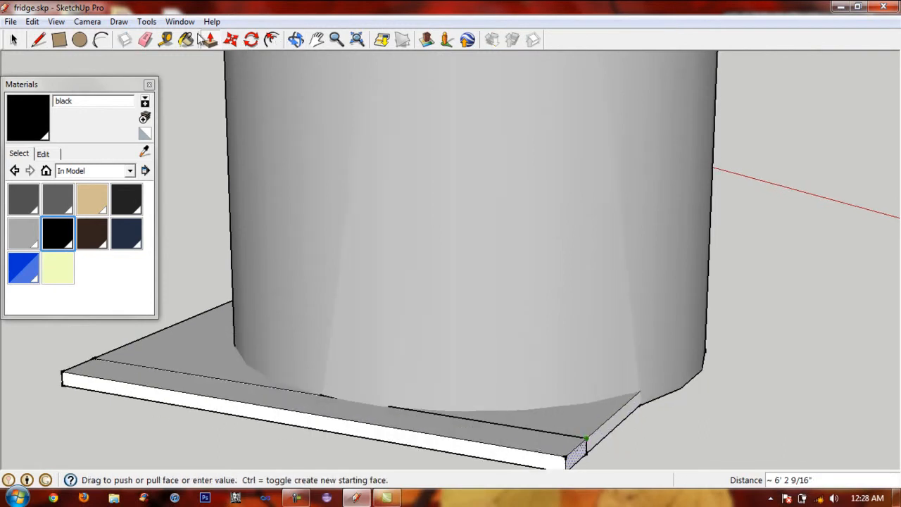
click(207, 40)
drag(302, 420, 297, 44)
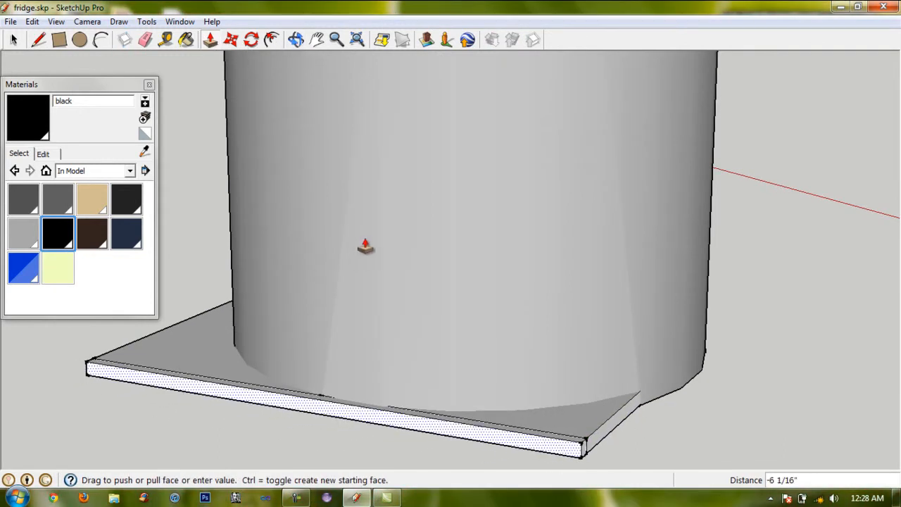
click(366, 246)
Pull the end of the thin rear border strip forward about 4' 9" along the slab's right side
middle_drag(365, 246, 371, 319)
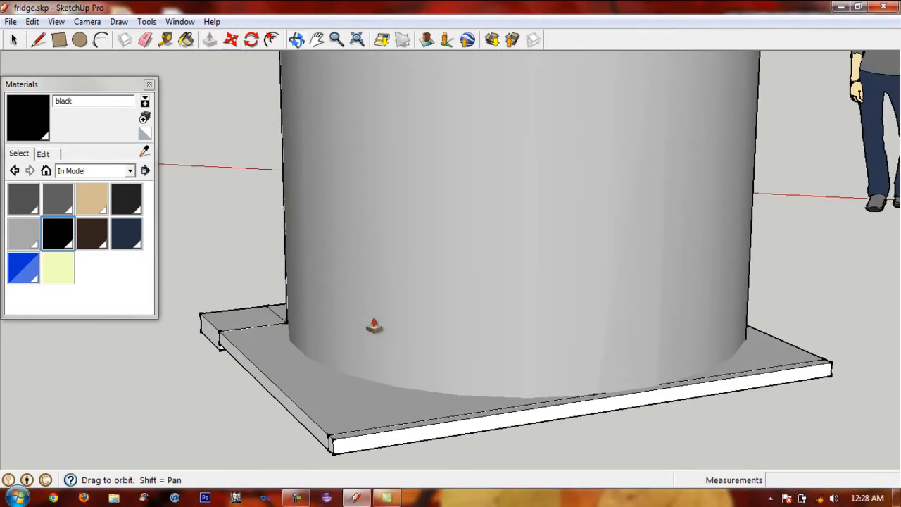
click(376, 344)
click(378, 354)
middle_drag(377, 354, 299, 42)
scroll(377, 359, up, 3)
click(789, 350)
click(518, 200)
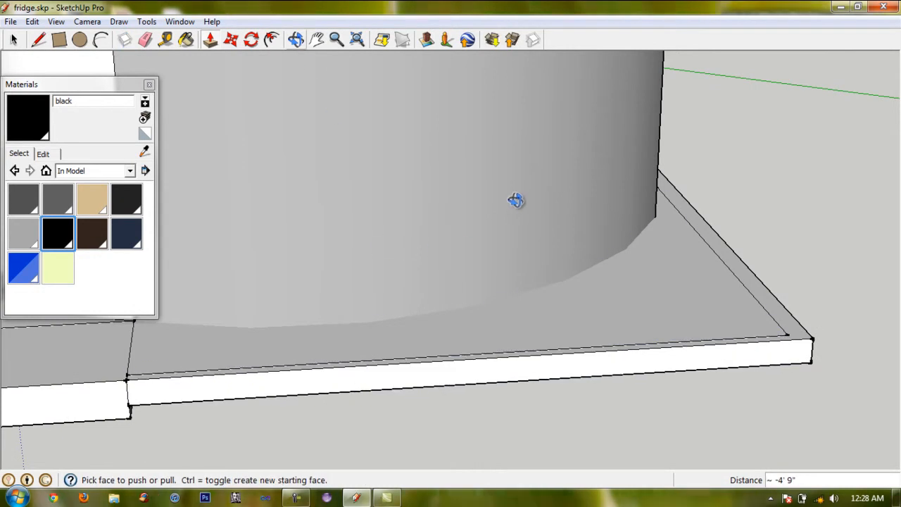
Extend the side border strip past the right corner block and pull it across the block's front face
middle_drag(505, 258, 406, 228)
click(406, 423)
click(396, 422)
drag(283, 423, 314, 414)
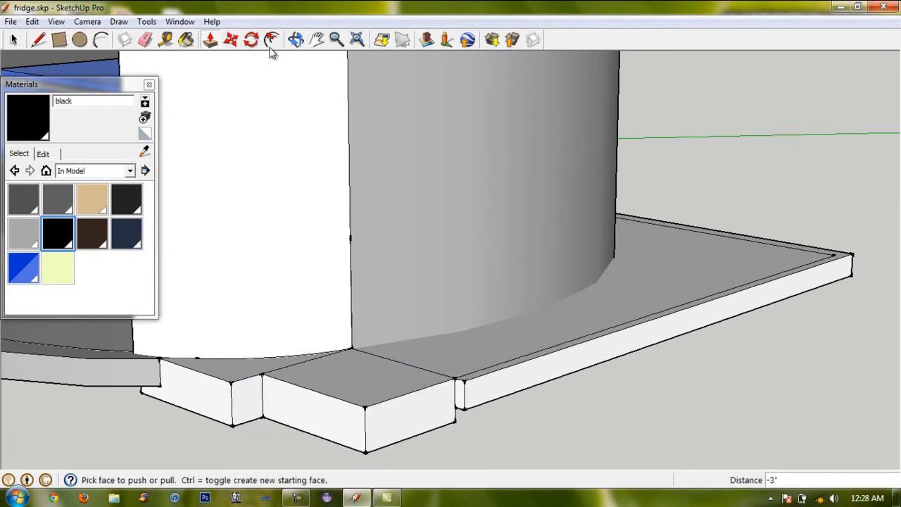
click(460, 396)
click(392, 258)
middle_drag(392, 259, 393, 332)
drag(593, 430, 596, 438)
drag(674, 437, 519, 428)
drag(357, 357, 359, 354)
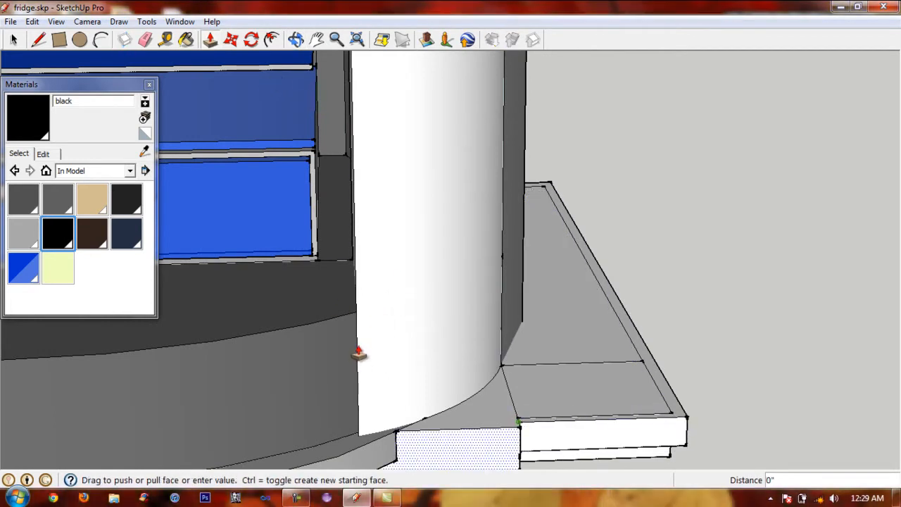
Undo the corner block's front border, extend the side strip 9/16", and pull the border across the front again
click(530, 422)
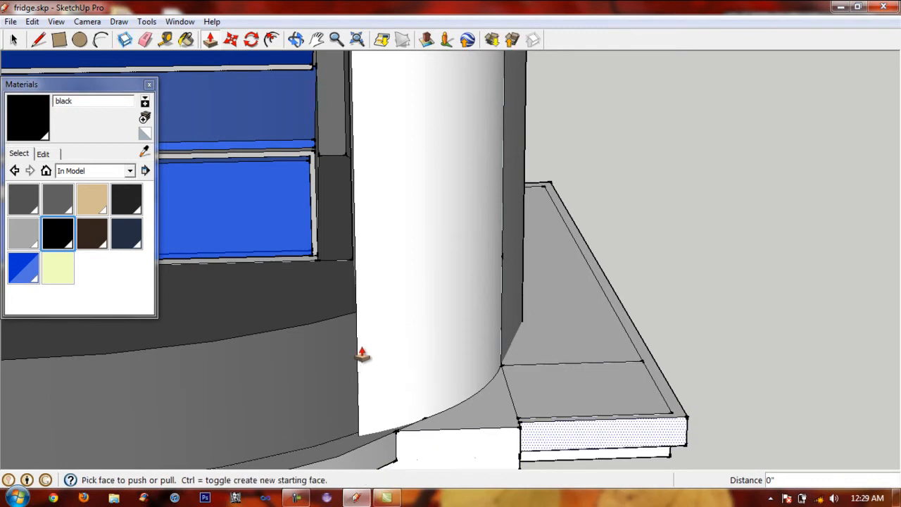
key(ctrl+z)
key(ctrl+z)
click(597, 439)
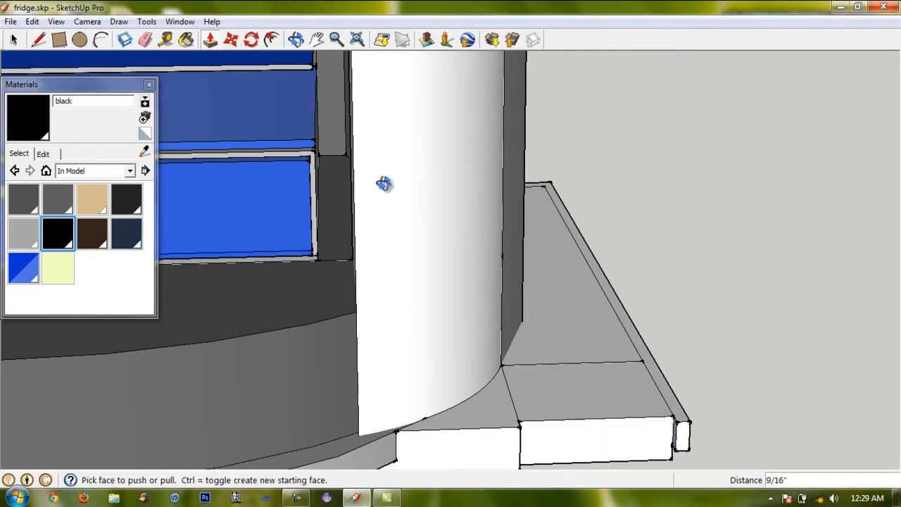
click(675, 436)
click(296, 40)
drag(317, 211, 341, 202)
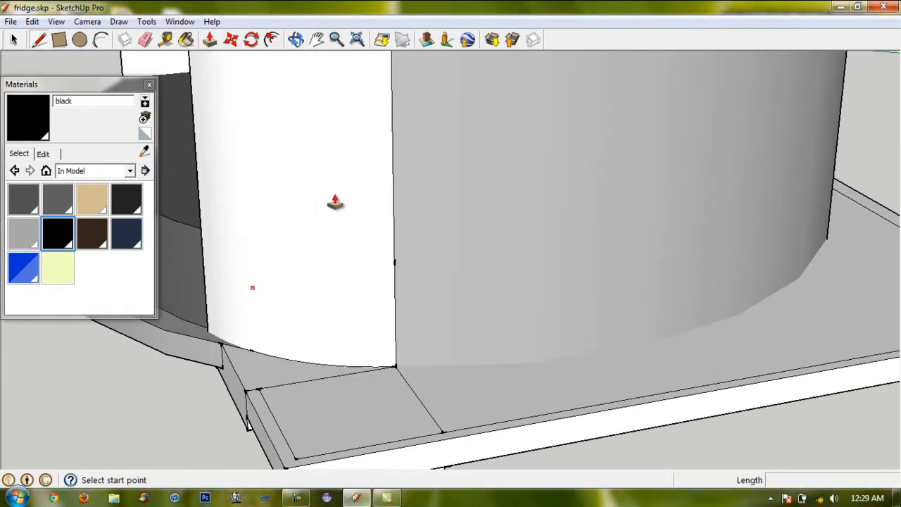
Paint the left front column's face and top LightGray
click(296, 40)
click(316, 40)
drag(350, 140, 349, 303)
click(336, 40)
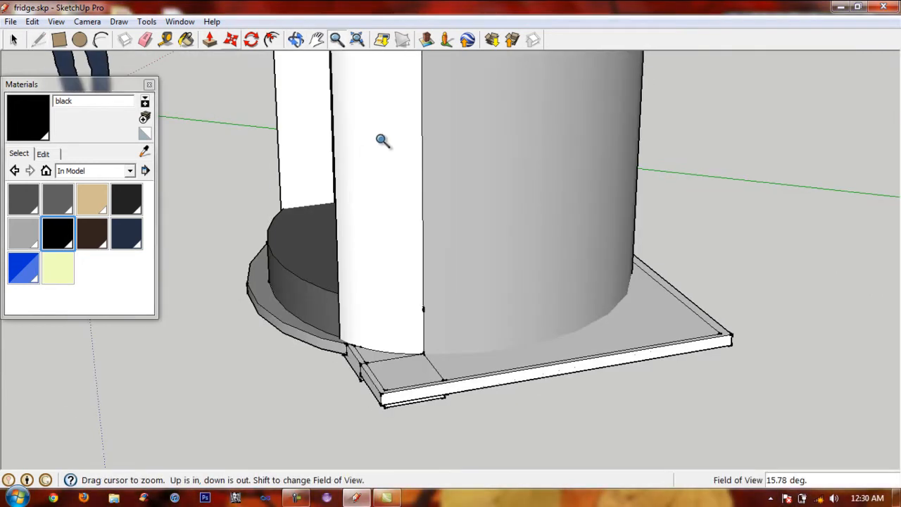
click(295, 40)
drag(338, 141, 350, 264)
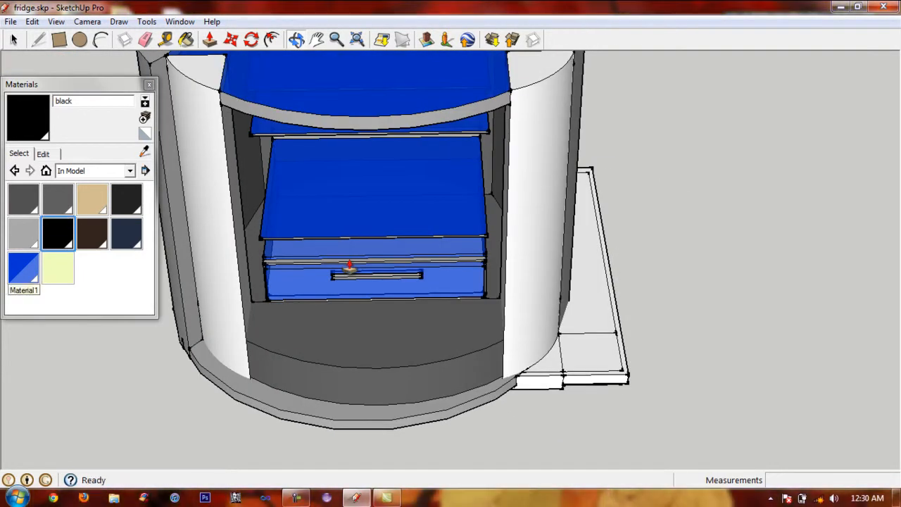
click(23, 233)
click(206, 105)
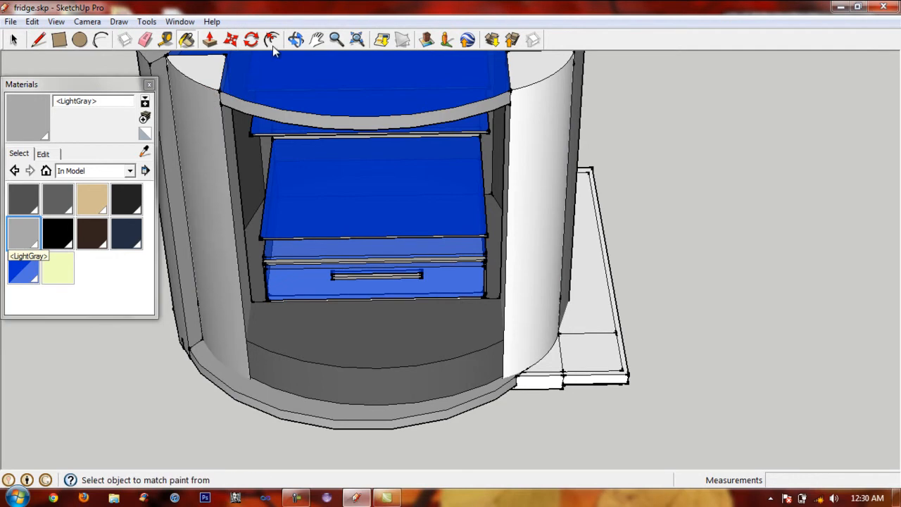
click(201, 67)
Paint both front columns, their tops, and the curved upper front rim with the 96,96,96 gray
click(57, 200)
click(207, 155)
click(201, 67)
click(538, 190)
click(542, 67)
click(366, 123)
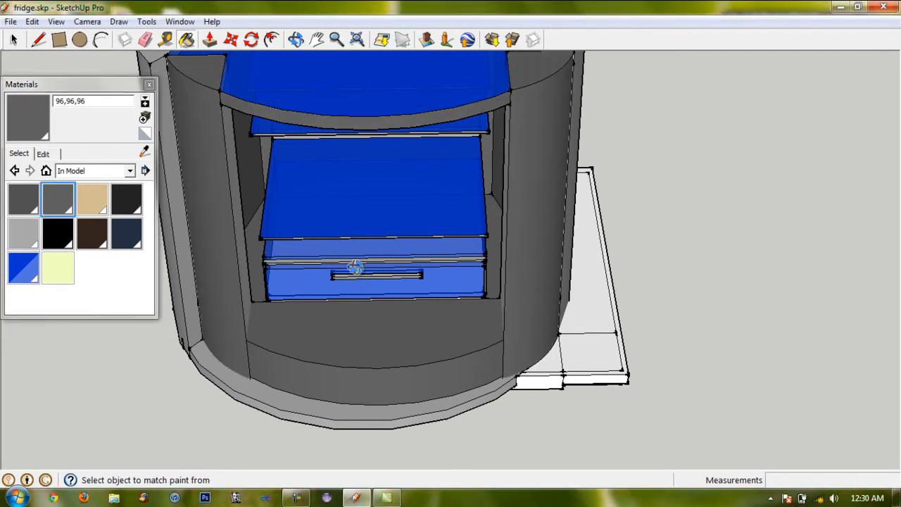
Paint the remaining light inner face of the right front column gray
middle_drag(359, 235, 360, 235)
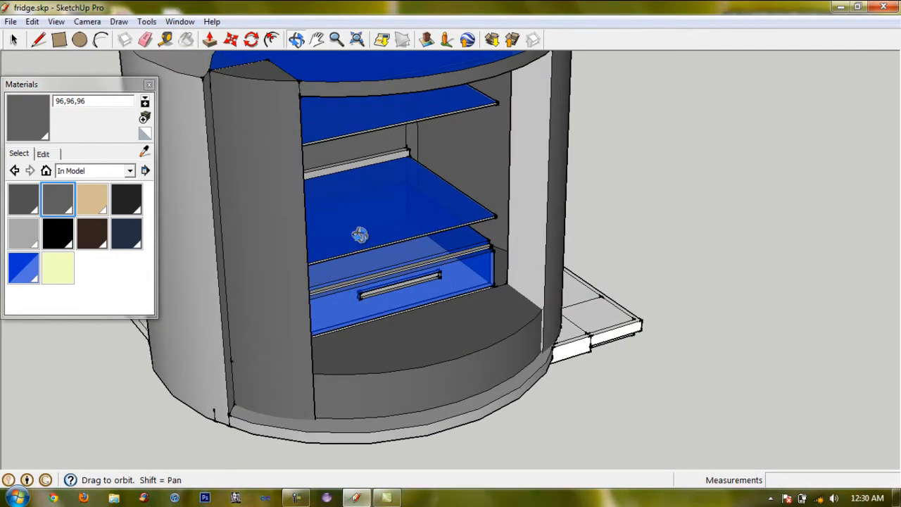
middle_drag(428, 166, 427, 196)
click(144, 151)
click(303, 387)
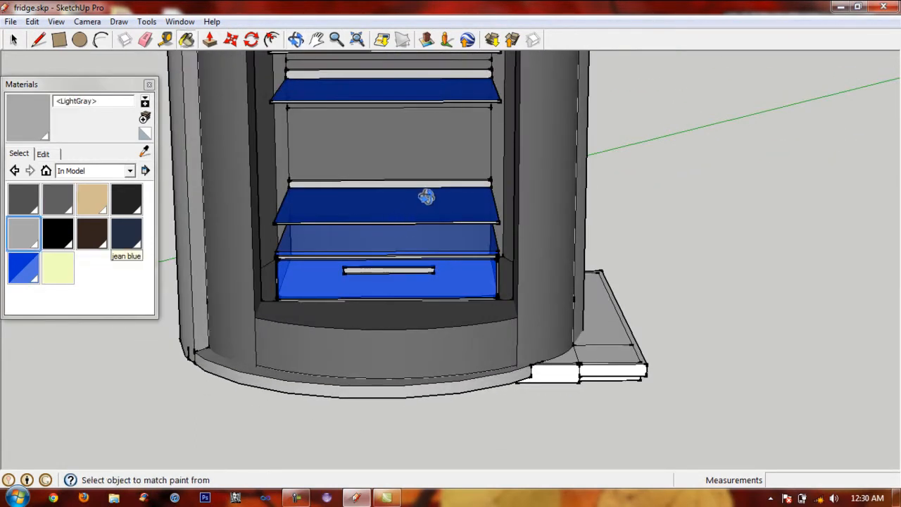
click(387, 354)
click(387, 316)
Paint the right corner blocks, the slab's top, and its outer side face with the 96,96,96 gray
click(208, 36)
mouse_move(238, 283)
middle_down()
mouse_move(227, 233)
mouse_move(244, 185)
mouse_move(233, 195)
middle_up()
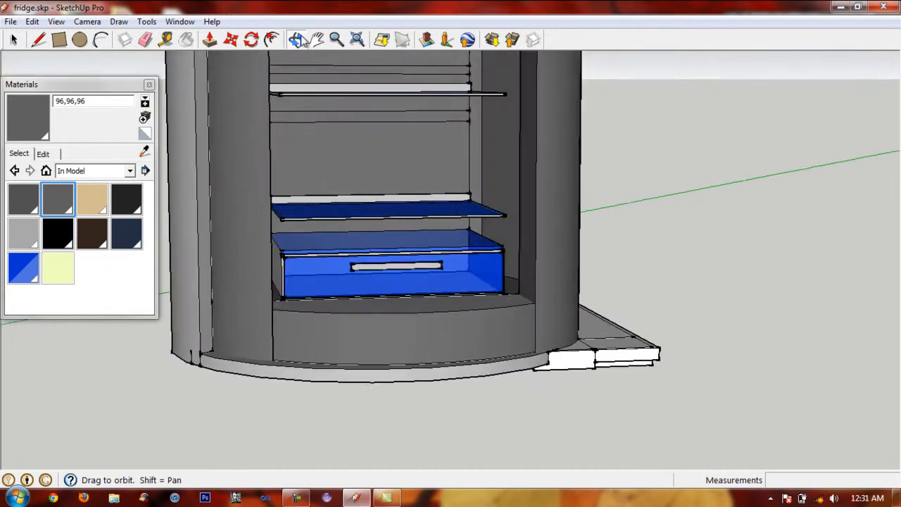
click(337, 41)
drag(371, 215, 343, 214)
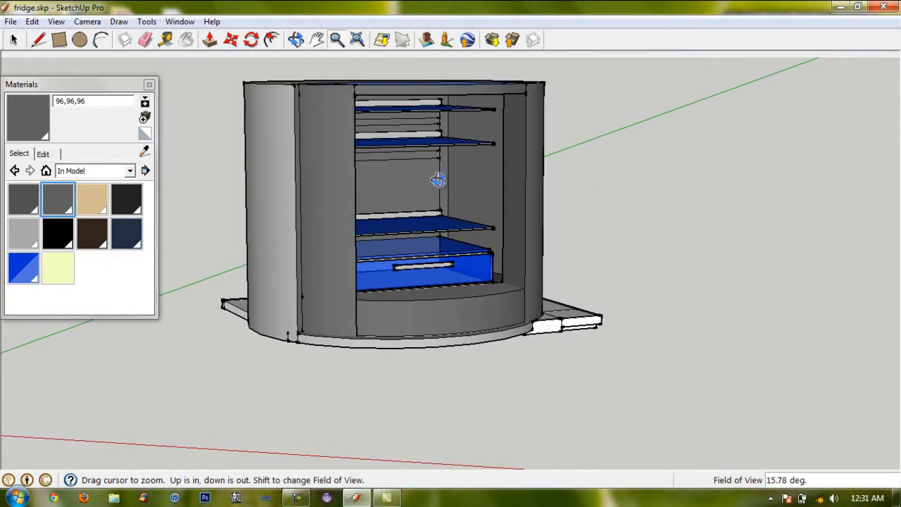
middle_drag(413, 201, 367, 178)
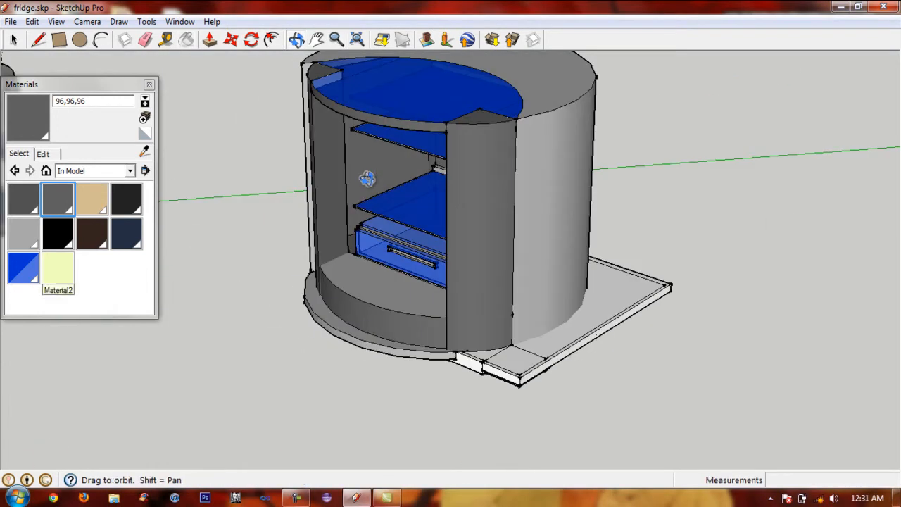
click(57, 234)
click(336, 33)
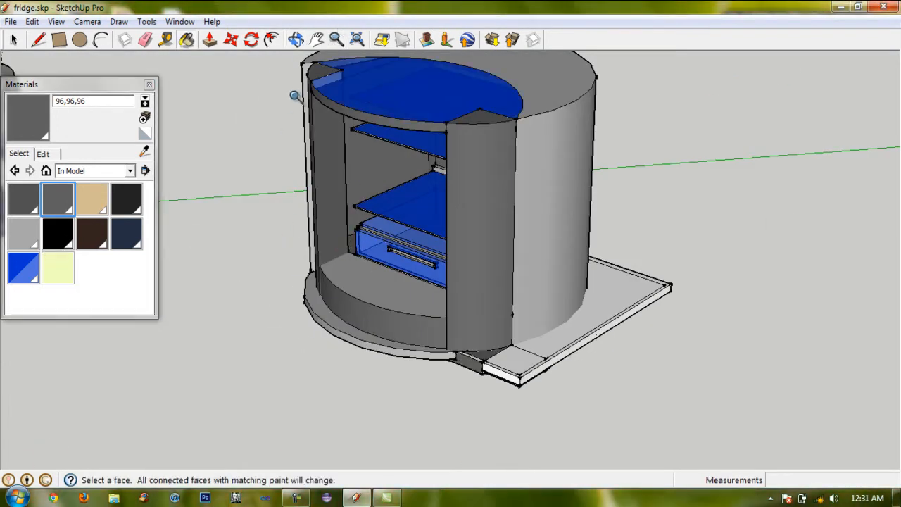
click(516, 359)
click(595, 306)
click(604, 329)
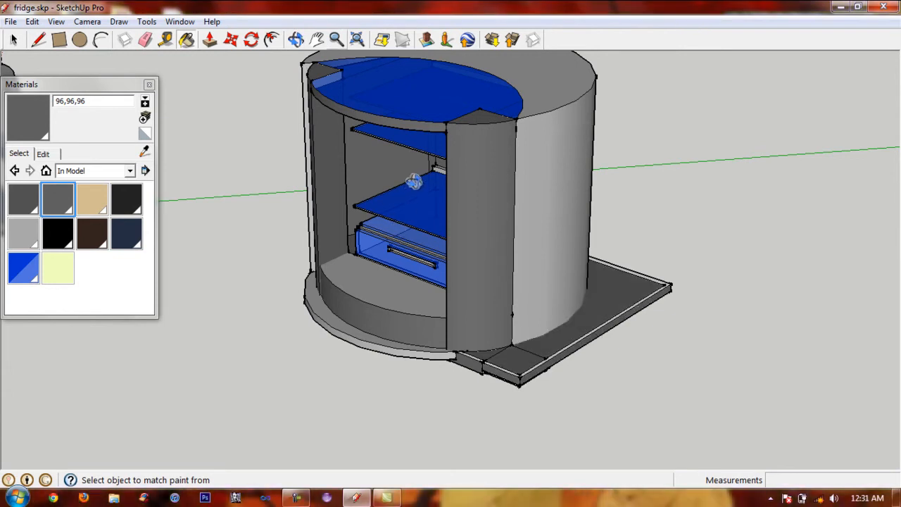
Paint the slab's border strip with the 96,96,96 gray and the underside near the right corner LightGray
shift+scroll(415, 193, up, 4)
shift+middle_drag(436, 207, 262, 21)
click(57, 200)
click(458, 344)
click(254, 304)
middle_drag(371, 195, 396, 261)
click(36, 41)
middle_drag(317, 315, 584, 298)
click(570, 316)
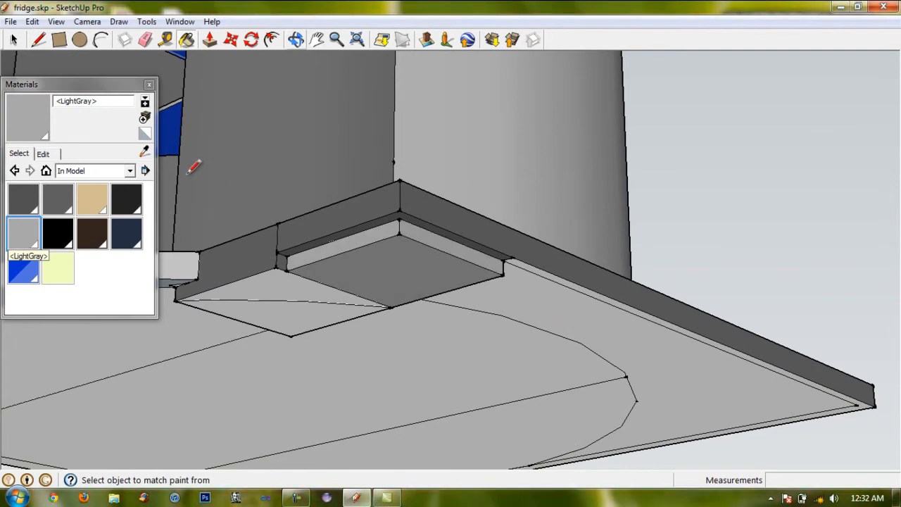
Repaint the slab's inner top panels and the curved front base rim with the 96,96,96 gray
middle_drag(195, 164, 164, 176)
scroll(375, 338, down, 2)
key(alt)
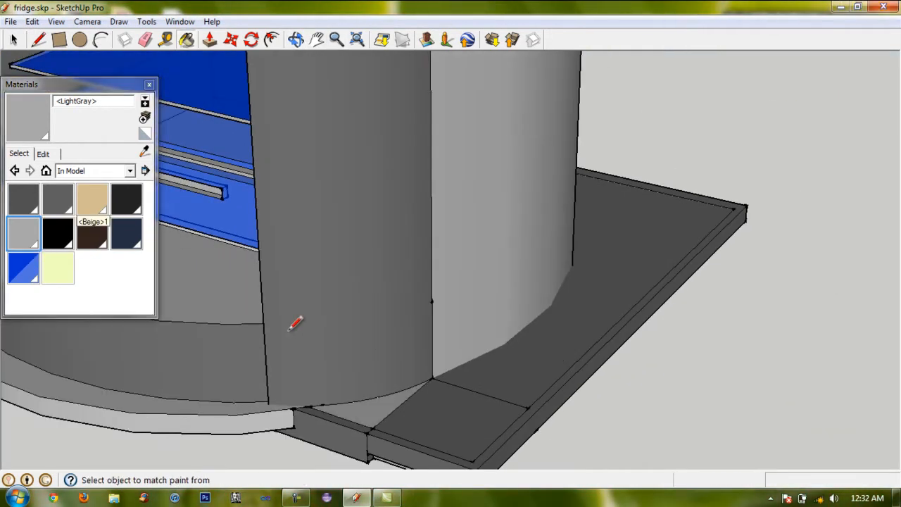
alt+click(569, 318)
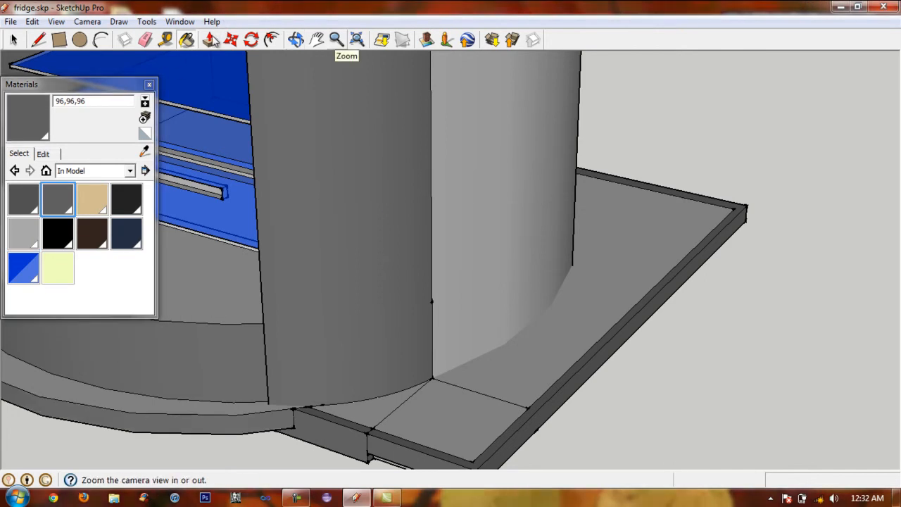
scroll(334, 314, down, 3)
scroll(292, 37, down, 3)
scroll(295, 42, up, 2)
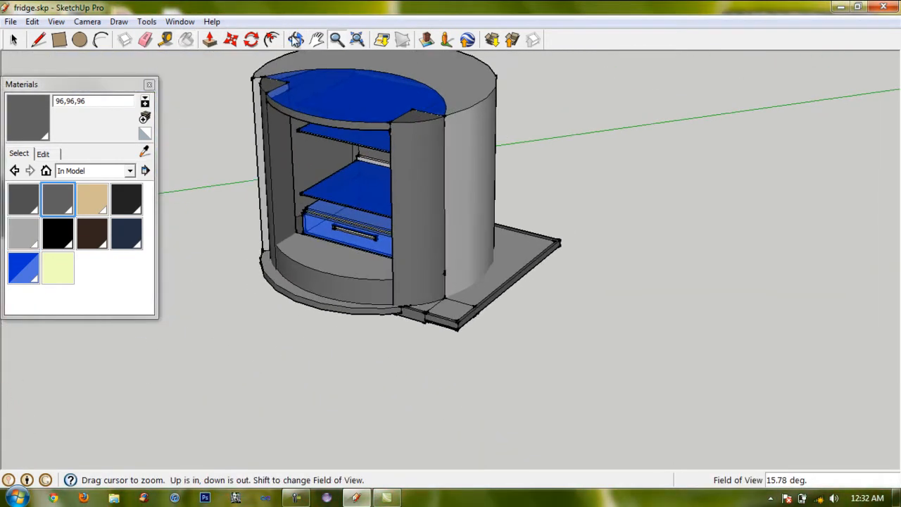
Pull the slab's left side face at the rear of the fridge outward 2 5/16"
click(23, 232)
mouse_move(214, 88)
middle_down()
mouse_move(207, 55)
mouse_move(296, 193)
mouse_move(277, 197)
middle_up()
alt+click(354, 328)
click(355, 328)
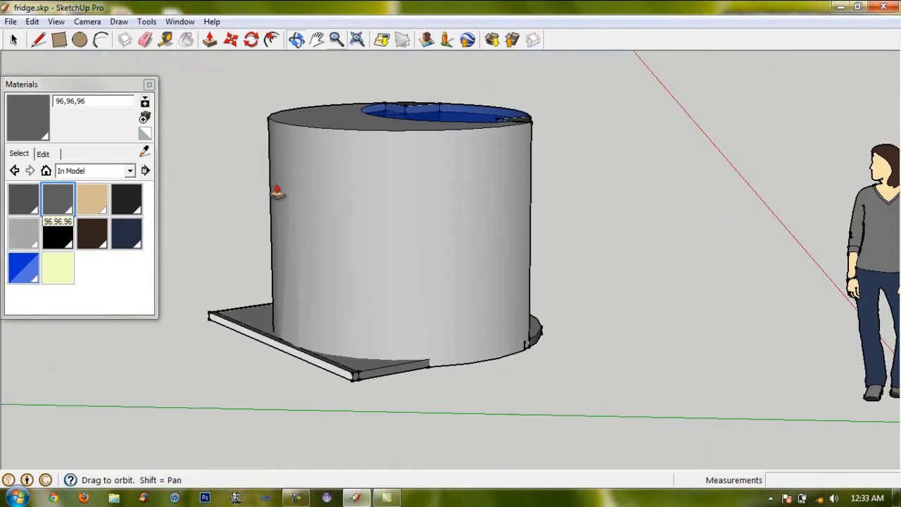
scroll(388, 302, up, 5)
middle_drag(388, 302, 295, 239)
shift+middle_drag(265, 351, 439, 275)
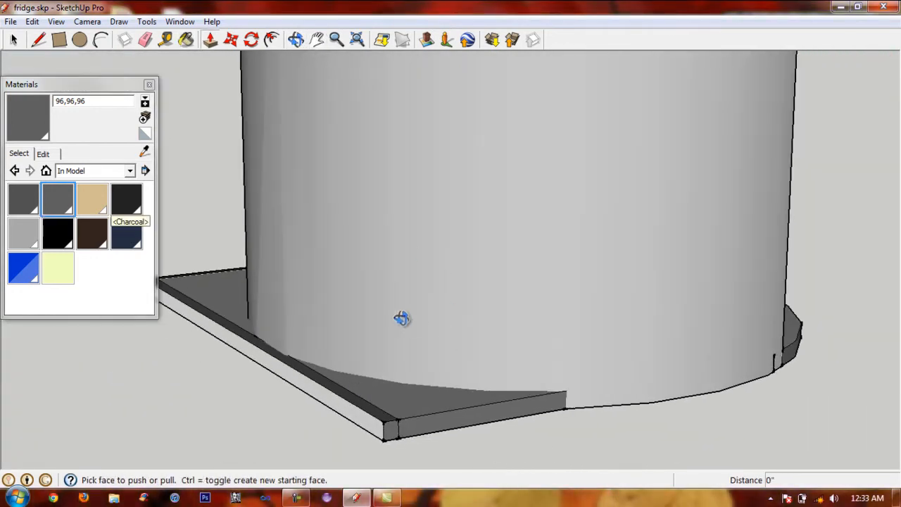
key(Escape)
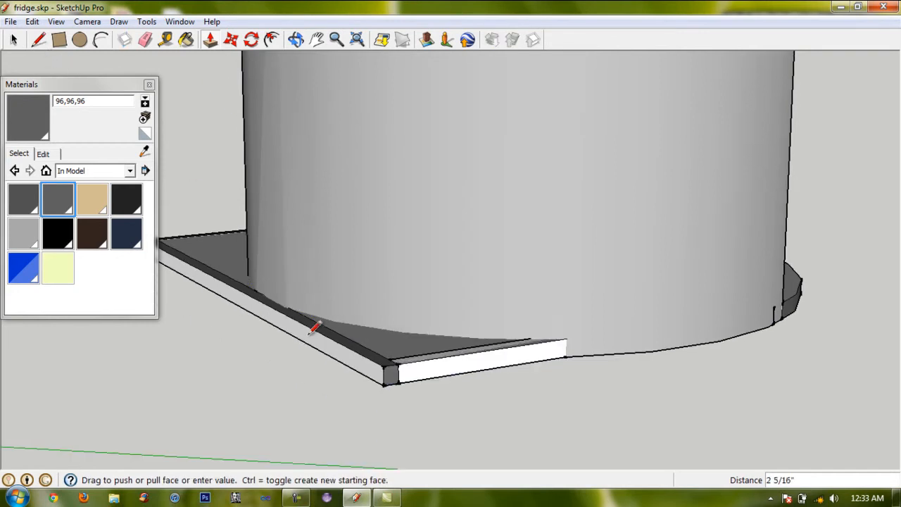
Paint the slab's extended left side, its top border, and the long rear edge with the 96,96,96 gray
click(304, 326)
key(b)
key(alt)
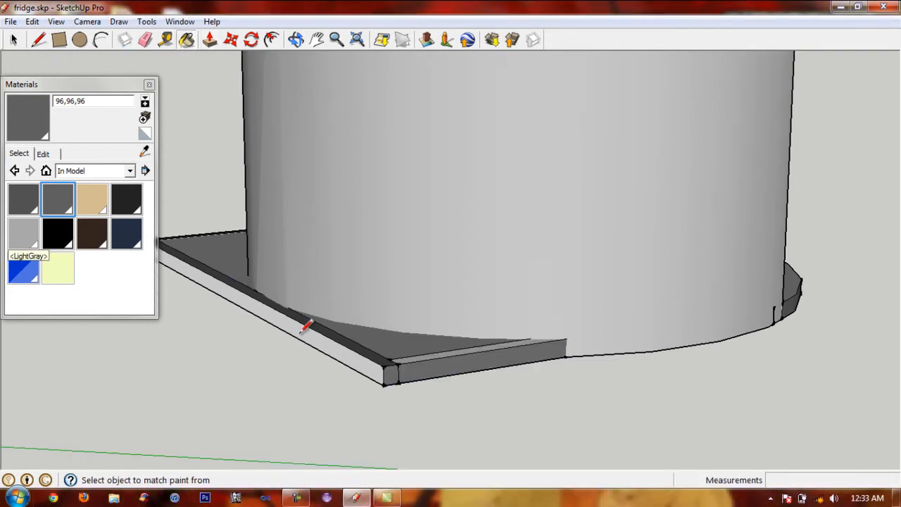
click(305, 335)
middle_drag(305, 336, 307, 346)
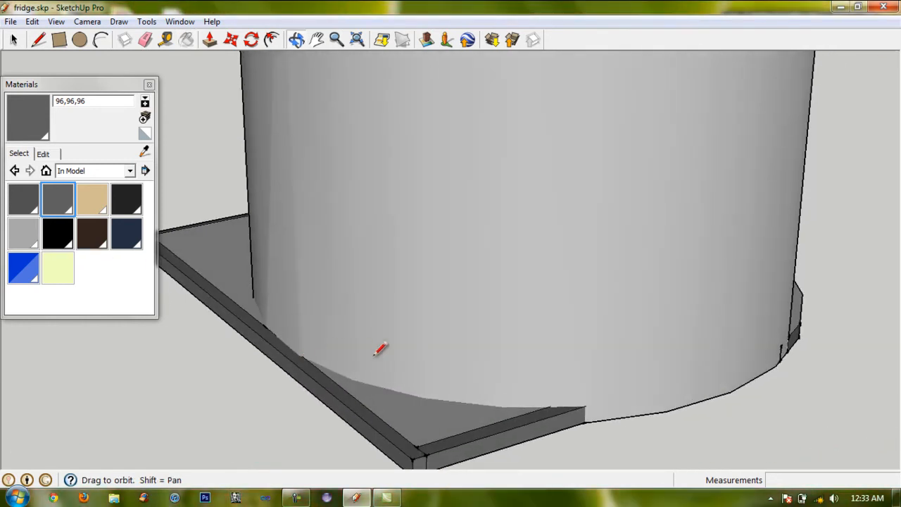
scroll(568, 357, down, 3)
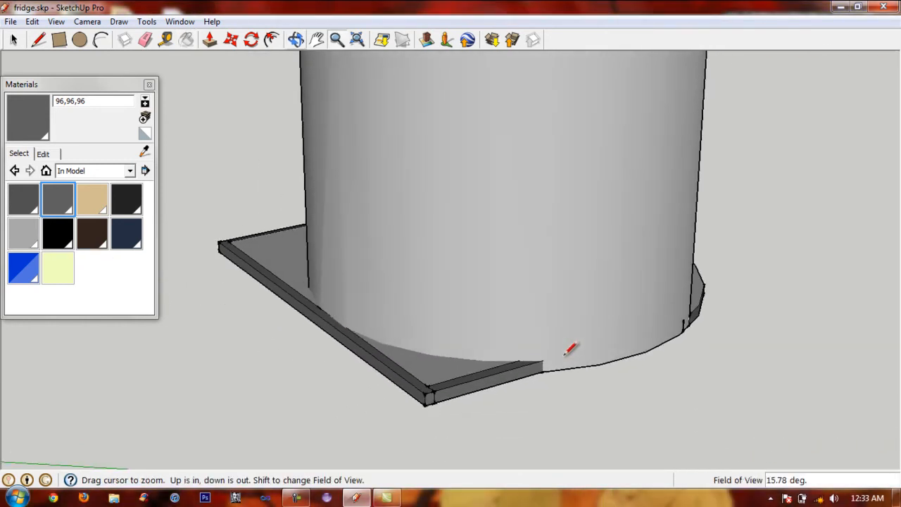
Draw a rectangle across the fridge's front opening, try to push/pull it, and undo the attempt
middle_drag(568, 352, 40, 45)
scroll(164, 42, up, 2)
click(37, 42)
mouse_move(256, 145)
shift+middle_down()
mouse_move(281, 363)
mouse_move(338, 404)
shift+middle_up()
scroll(305, 341, down, 2)
shift+middle_drag(304, 341, 565, 336)
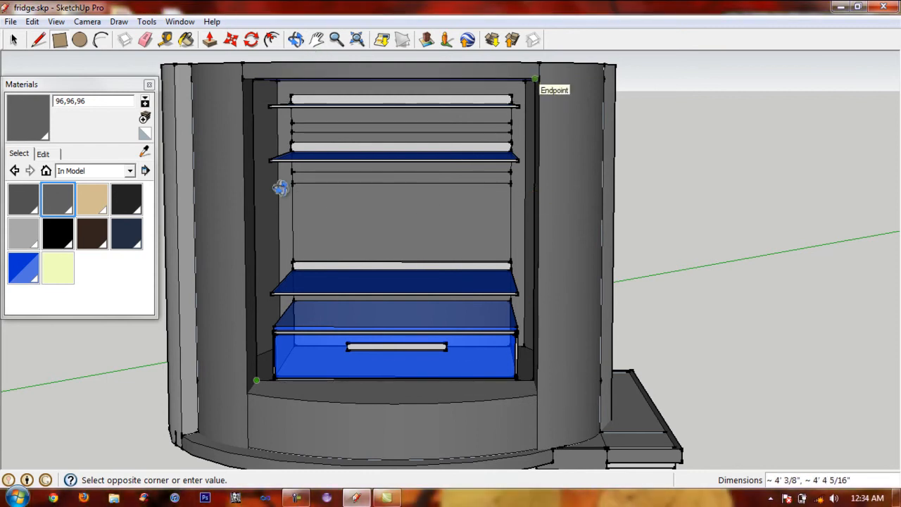
click(535, 78)
key(p)
click(372, 331)
key(Escape)
key(ctrl+z)
Draw a rectangular panel that closes the fridge's front opening from corner to corner
middle_drag(342, 376, 294, 348)
click(295, 343)
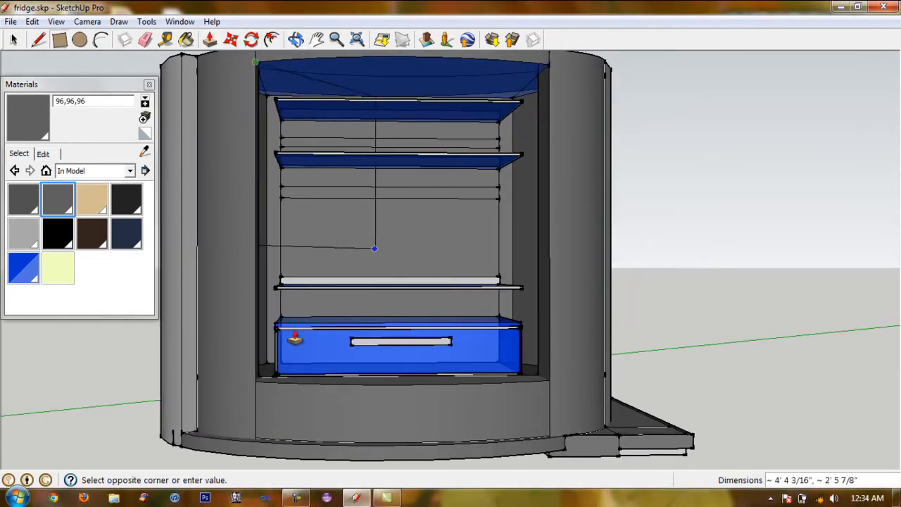
click(342, 381)
middle_drag(338, 376, 337, 381)
Create a translucent light gray material named Material3 and paint the new front panel with it
click(145, 117)
drag(156, 238, 156, 218)
click(347, 373)
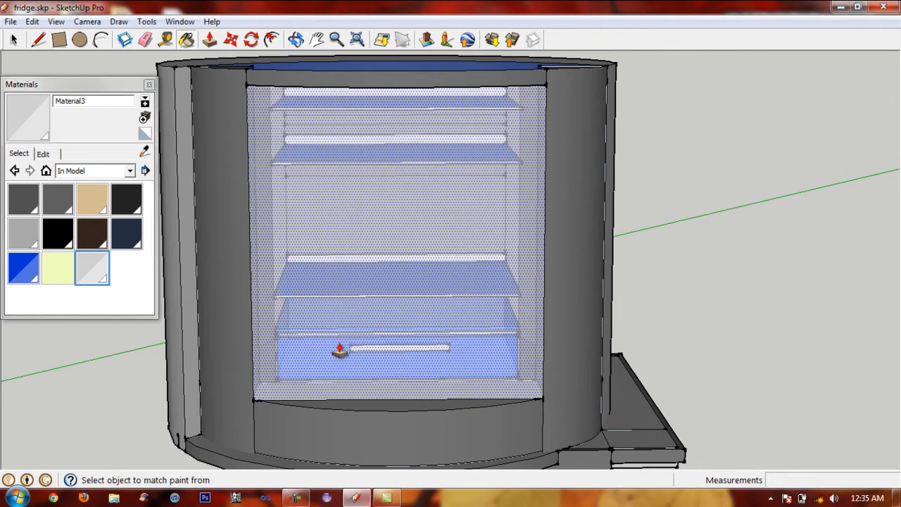
click(452, 136)
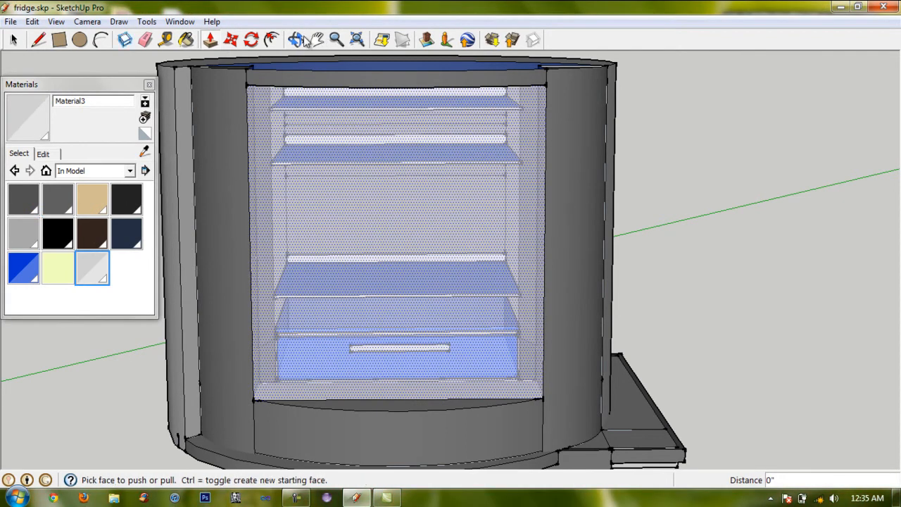
click(296, 40)
drag(564, 302, 500, 225)
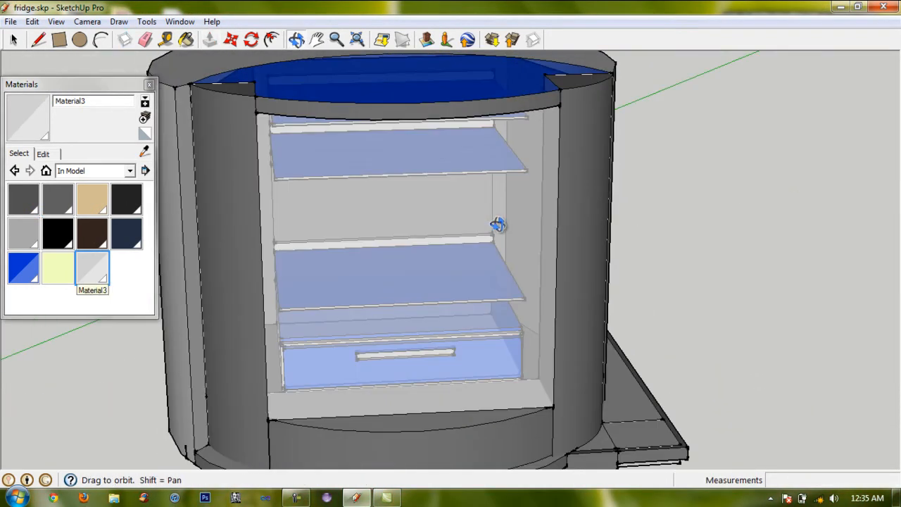
Create a white material named Material4 with 58 opacity and paint the front panel with it
right_click(85, 271)
click(145, 118)
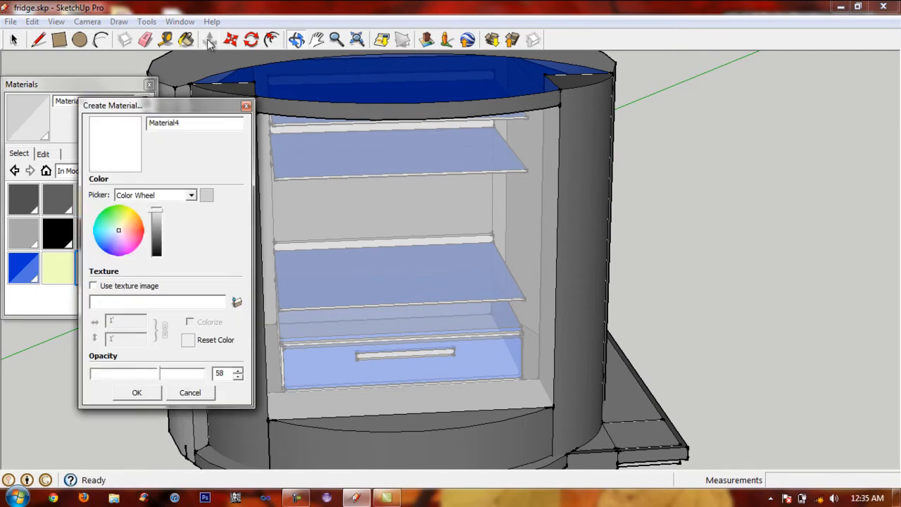
click(136, 393)
click(186, 41)
right_click(128, 278)
click(421, 266)
Create another translucent white material named Material5 and paint the front panel with it
click(145, 117)
click(137, 392)
click(420, 211)
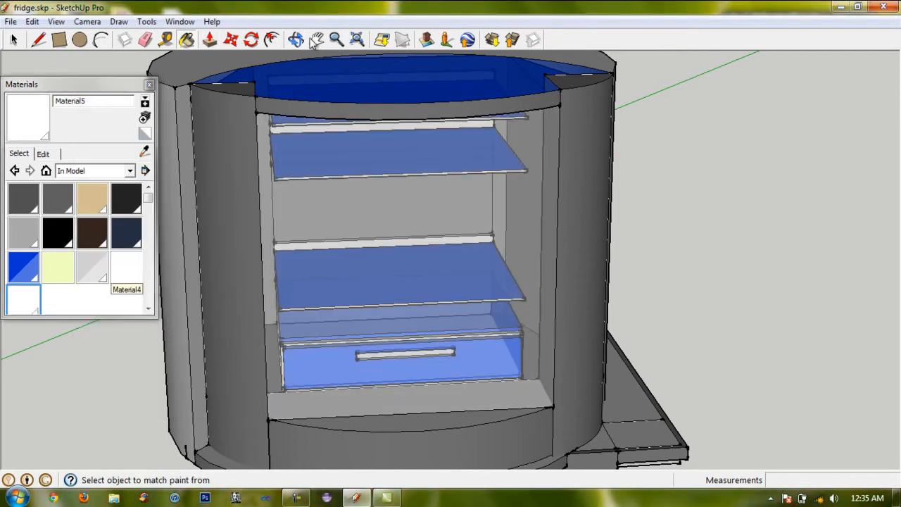
Try Charcoal on the left front column and the curved top rim, and undo the painting
drag(325, 187, 313, 434)
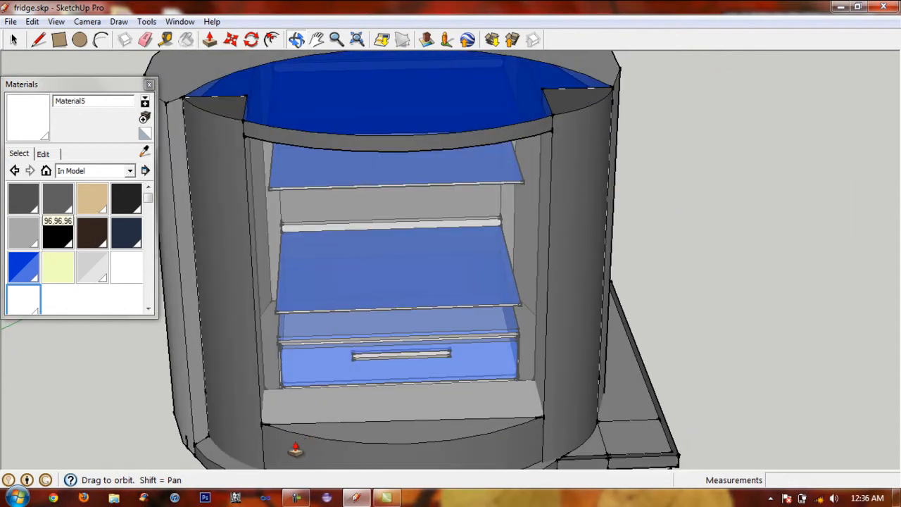
click(300, 445)
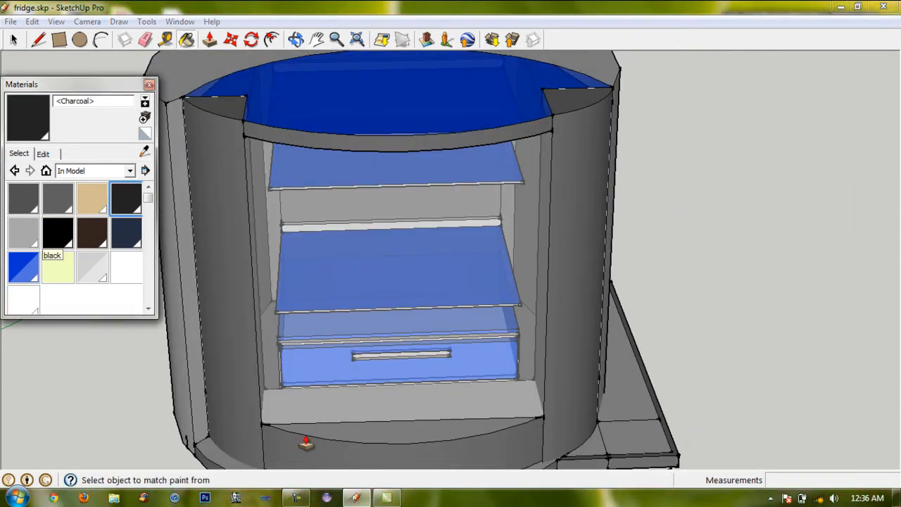
click(306, 441)
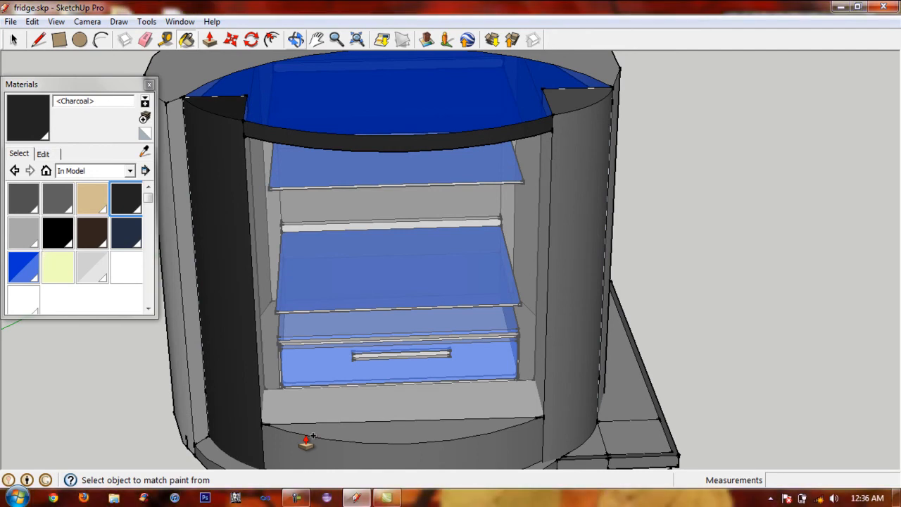
drag(380, 176, 404, 273)
key(ctrl+z)
key(ctrl+z)
key(ctrl+z)
Paint the left front column and its neighbouring front faces with 0135_DarkGray
click(24, 199)
click(276, 243)
click(275, 139)
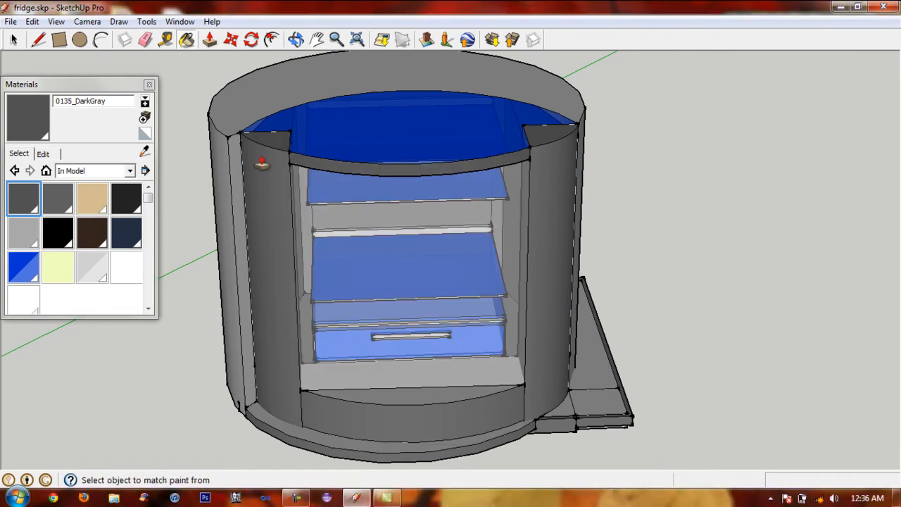
click(213, 41)
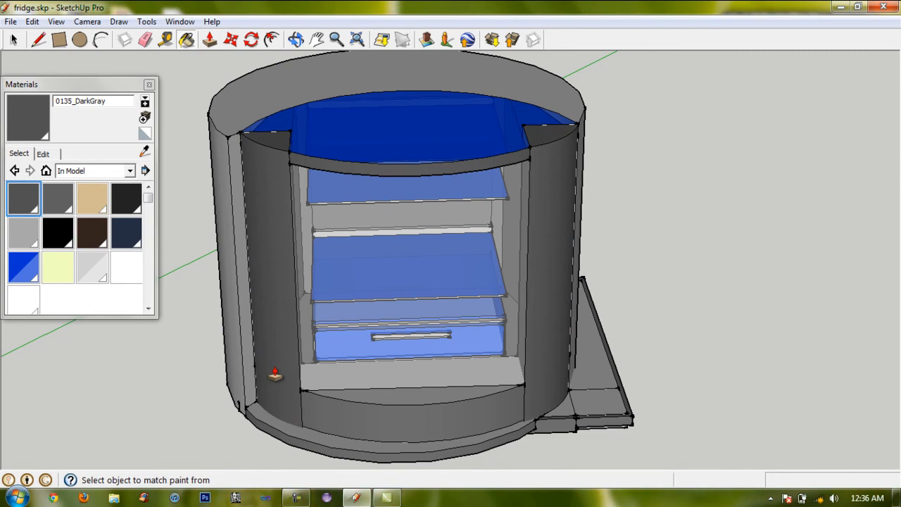
Turn off the profile lines and set the face style to Shaded With Textures
key(alt+d)
mouse_move(56, 21)
mouse_move(84, 183)
click(197, 217)
click(56, 22)
click(222, 261)
Hide the model's edges to inspect the fridge from the other side, and show the edges again
click(57, 22)
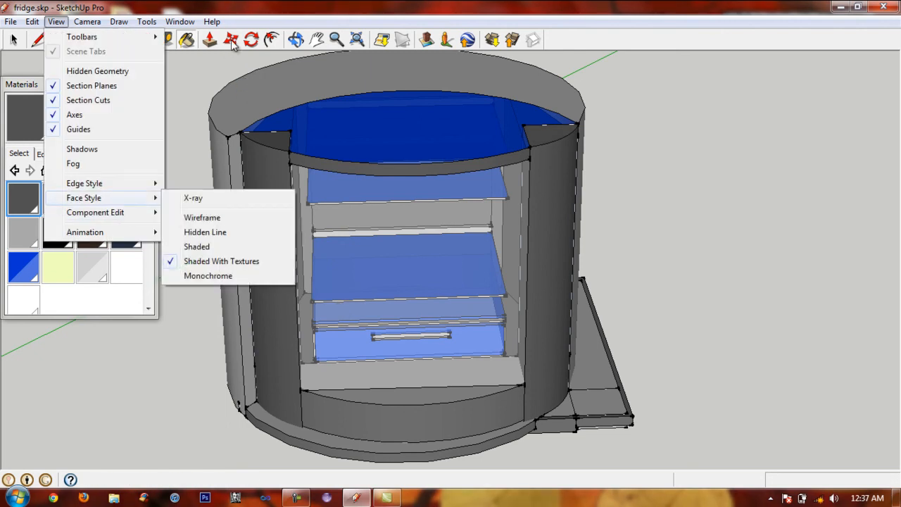
click(194, 183)
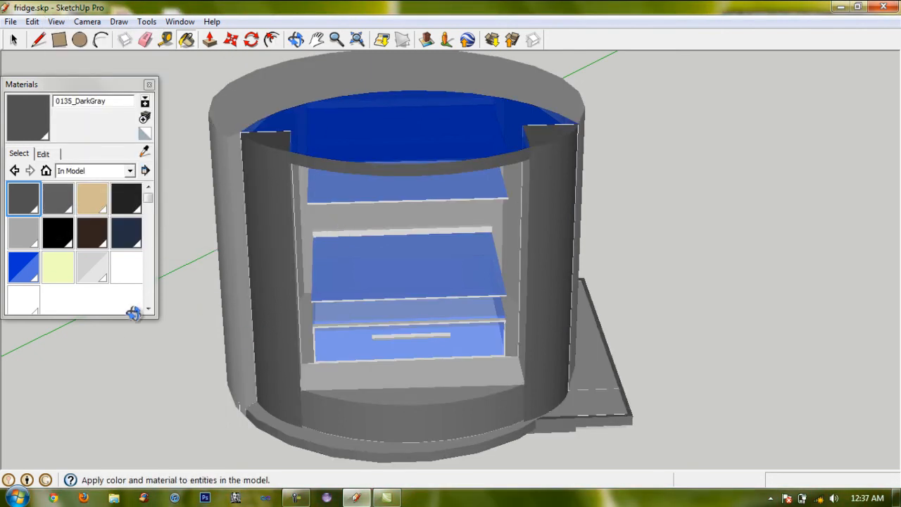
middle_drag(111, 338, 234, 330)
click(56, 22)
mouse_move(91, 183)
click(195, 183)
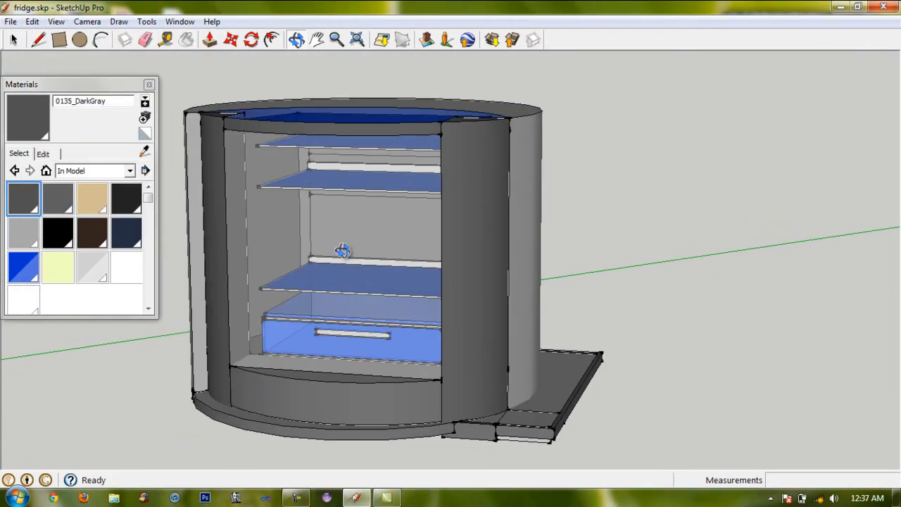
Turn on Profiles in the edge style
click(57, 22)
mouse_move(87, 22)
mouse_move(56, 22)
mouse_move(83, 198)
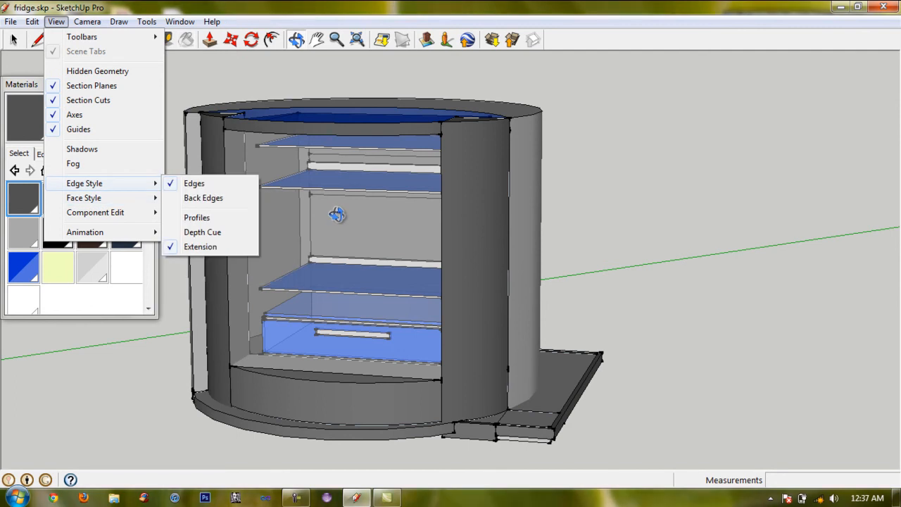
click(197, 218)
Preview the dashed back edges and switch off both Edges and Back Edges in the edge style
click(56, 22)
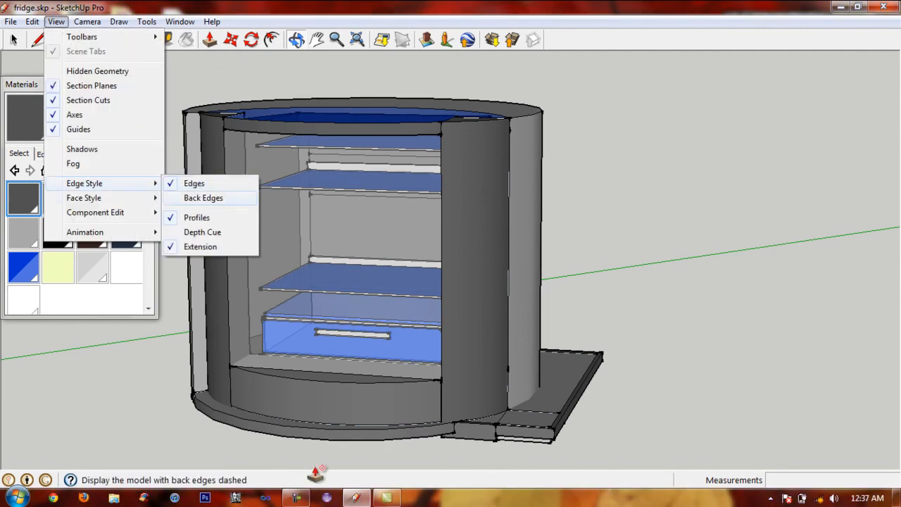
key(k)
key(alt+v)
key(e)
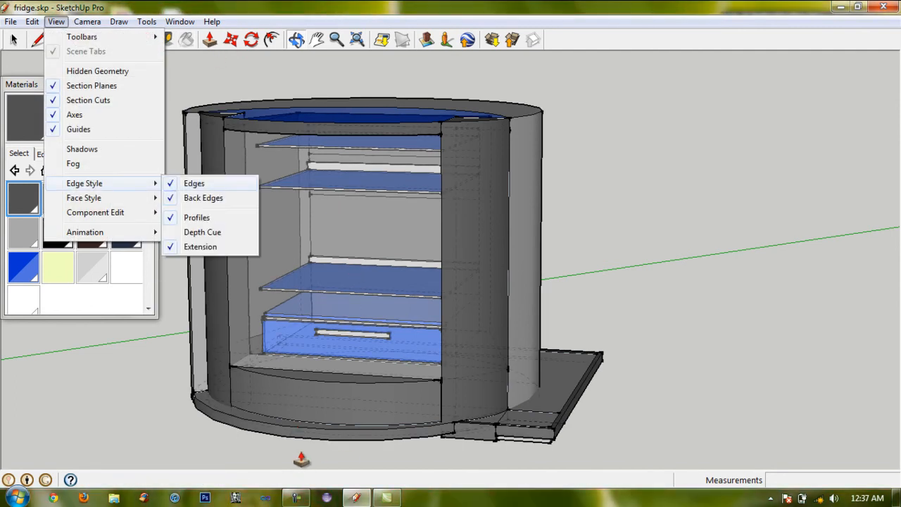
key(k)
key(alt+v)
key(a)
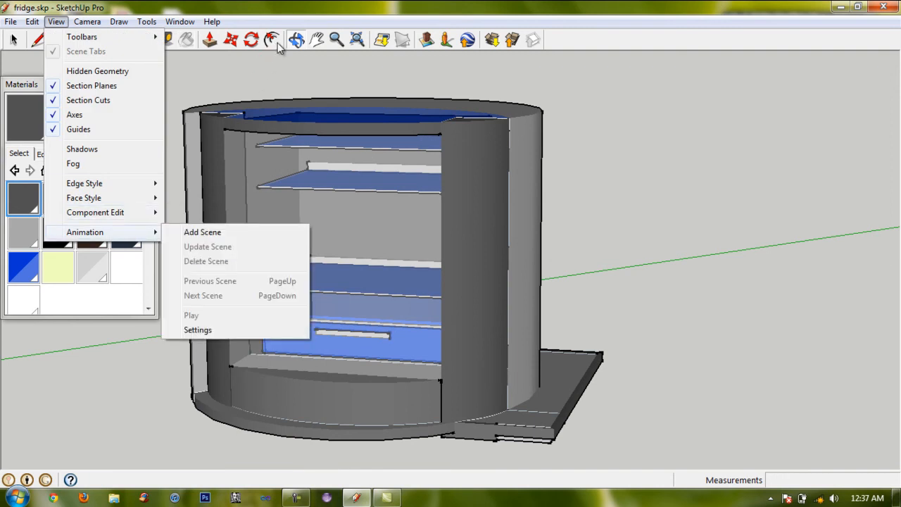